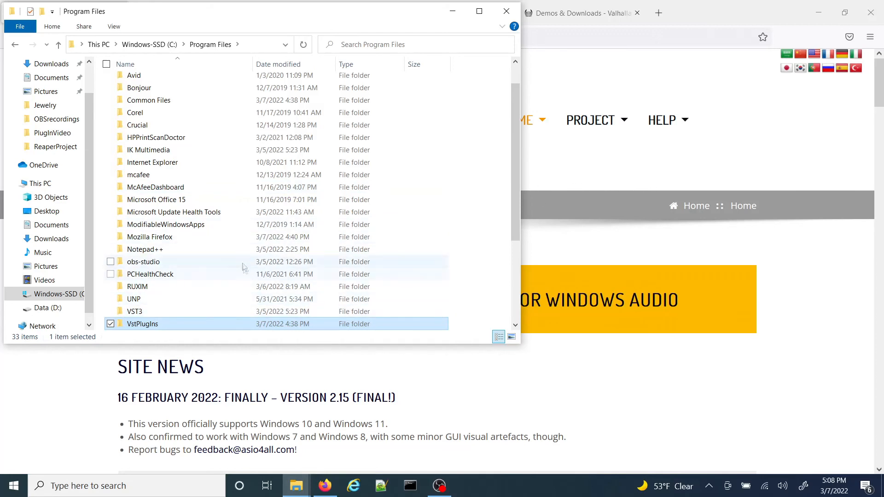
Step: Bring the PlugInVideo folder window forward in File Explorer and open its Installers folder
click(296, 486)
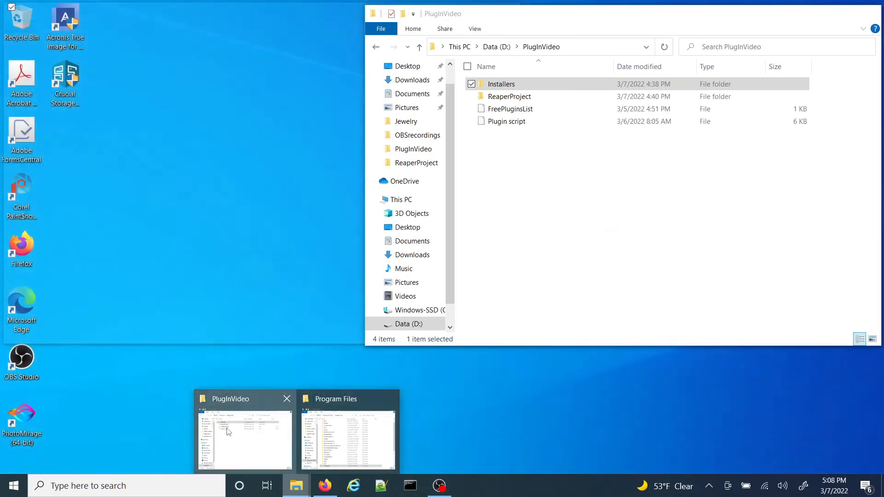
click(229, 432)
click(504, 87)
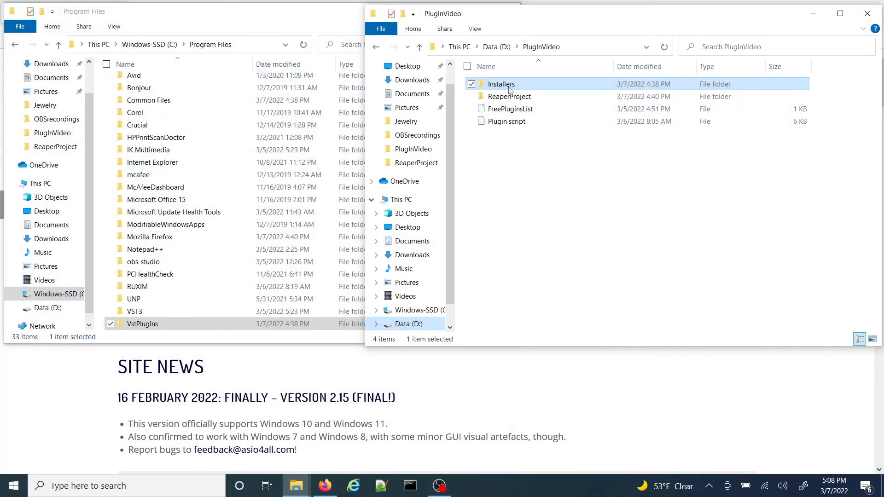
right_click(509, 89)
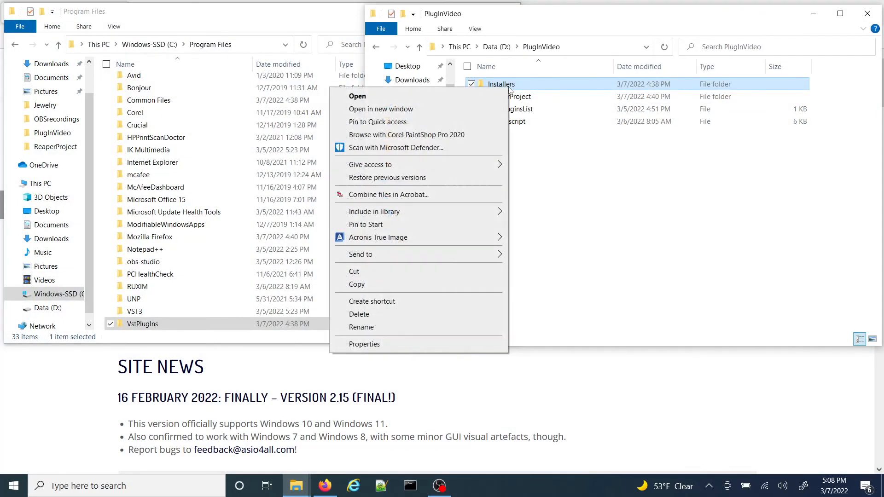
click(448, 100)
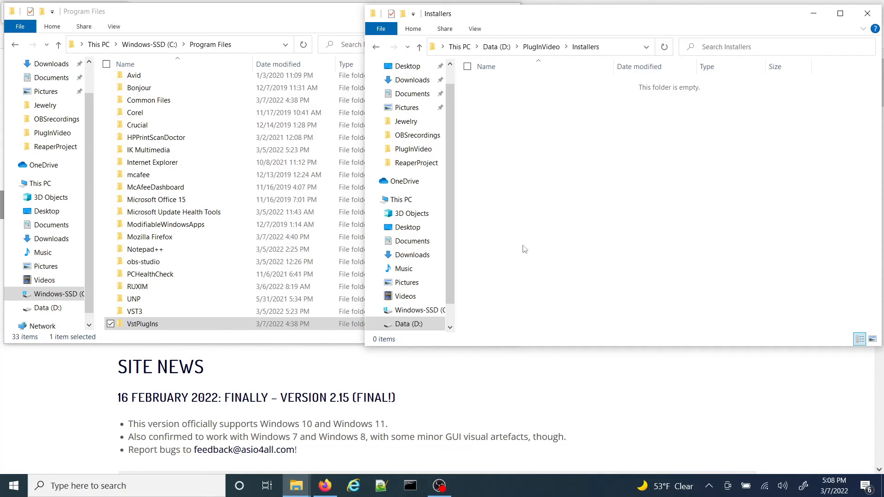
Step: Switch to Firefox and save the English ASIO4ALL 2.15 installer into the PlugInVideo Installers folder
click(437, 446)
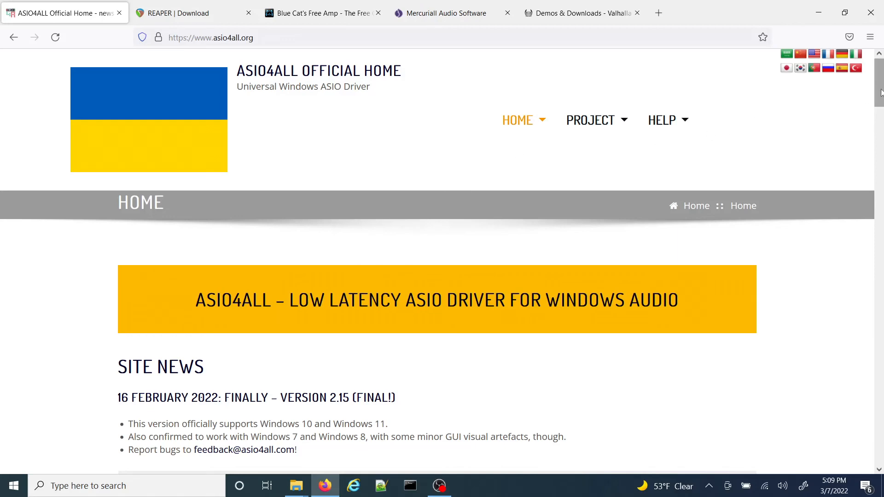
mouse_move(880, 94)
mouse_down()
mouse_move(879, 123)
mouse_move(880, 109)
mouse_up()
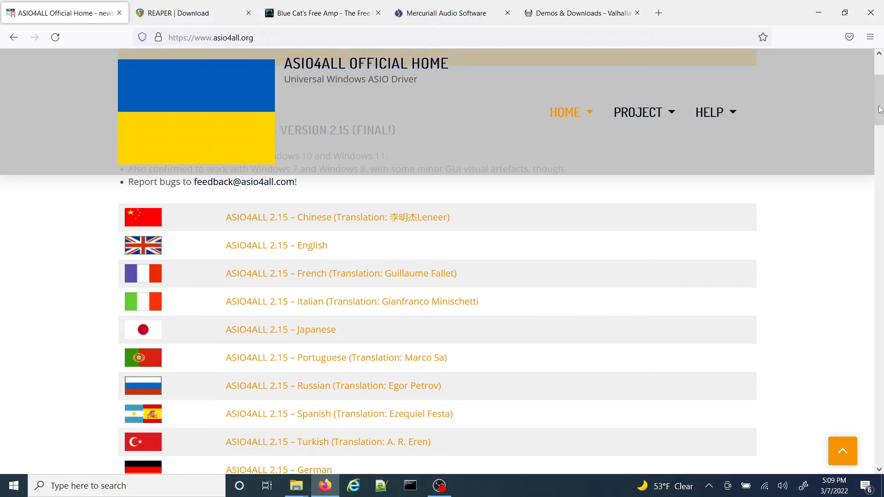
click(310, 249)
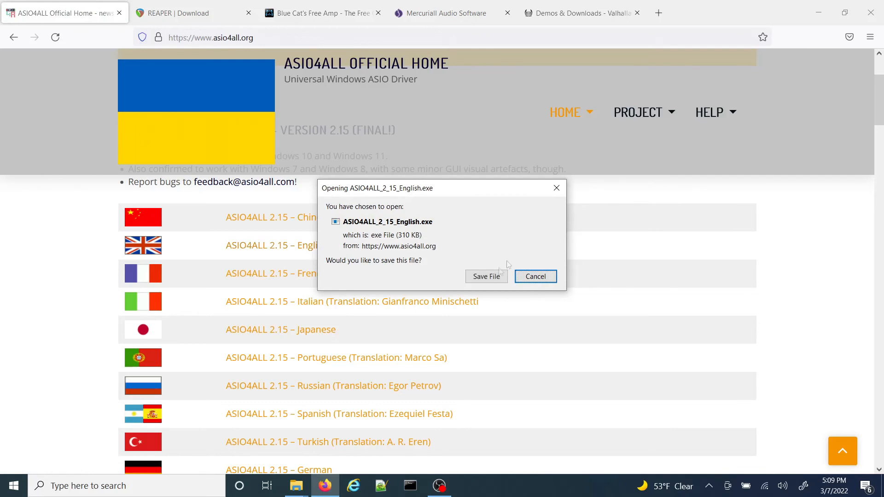
click(495, 278)
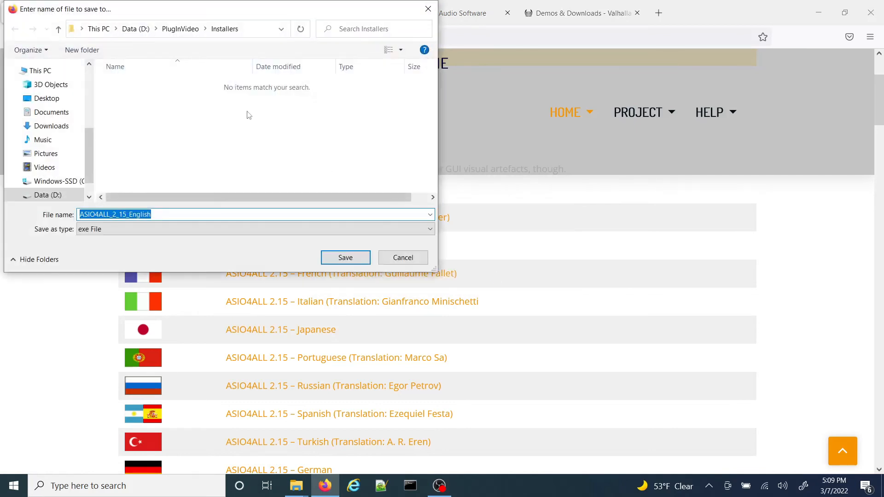
click(346, 258)
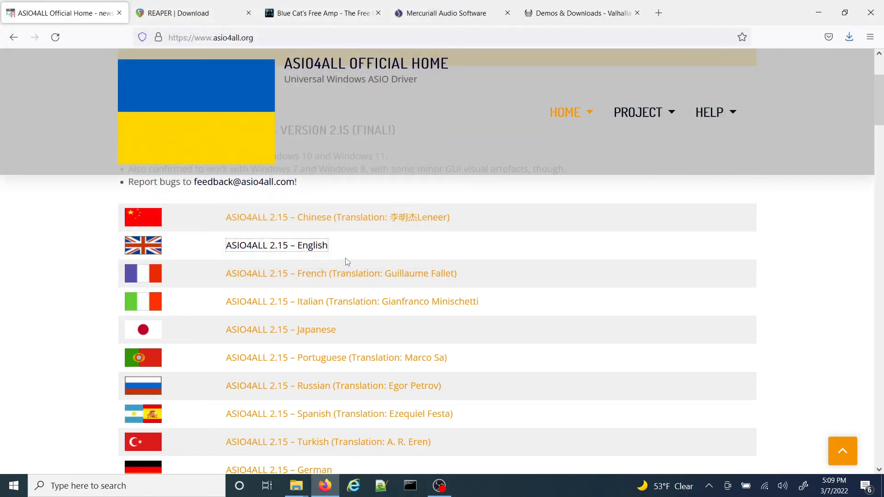
Step: Download the Windows 64-bit REAPER v6.51 installer from the REAPER download page into the Installers folder
click(192, 14)
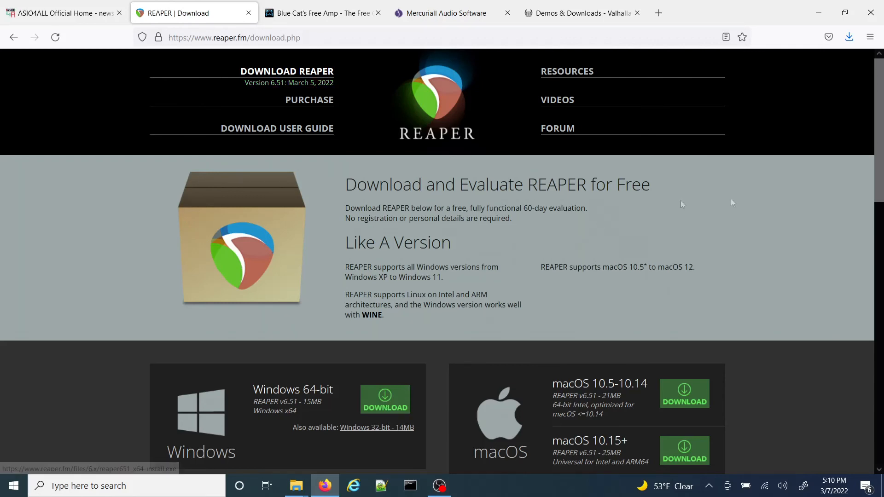
drag(881, 151, 877, 193)
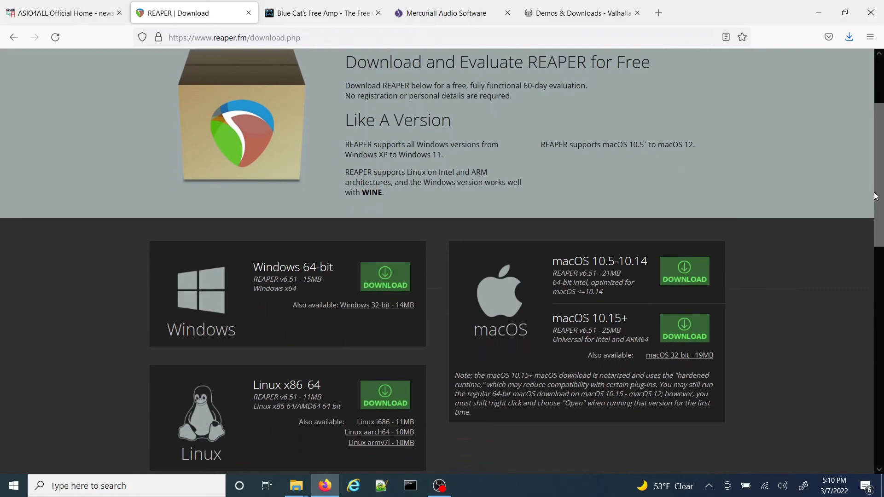
click(384, 275)
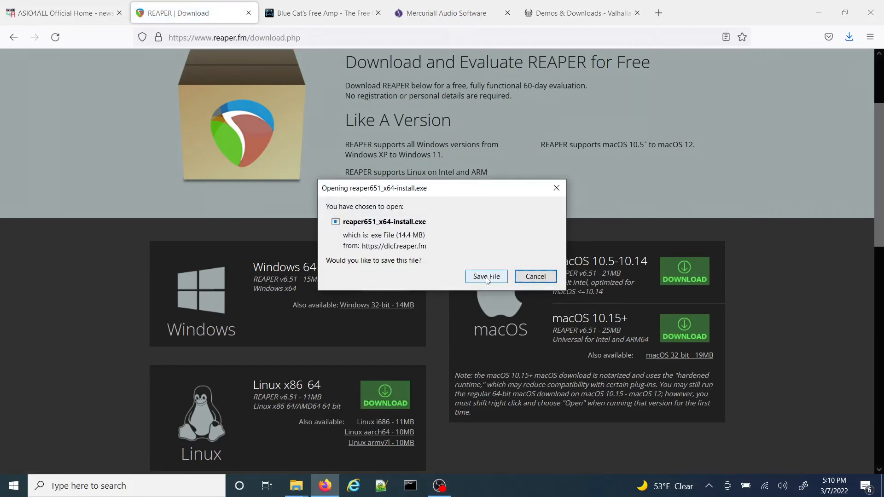
click(488, 278)
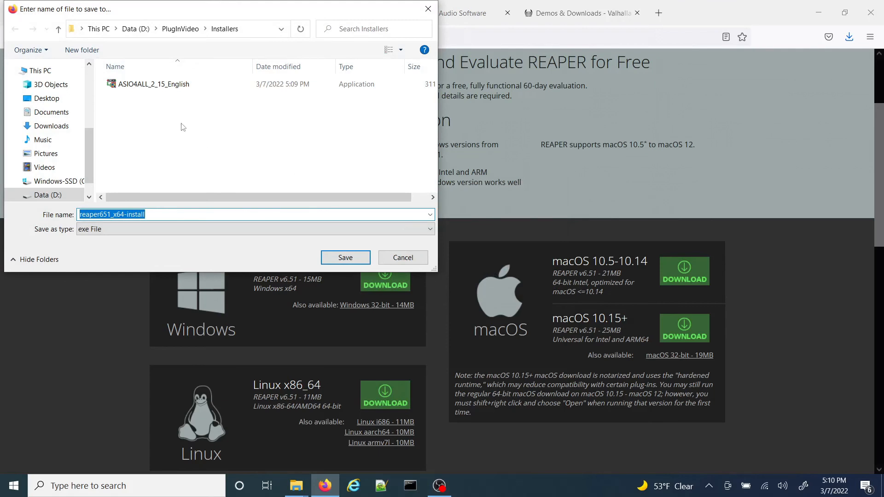
click(341, 263)
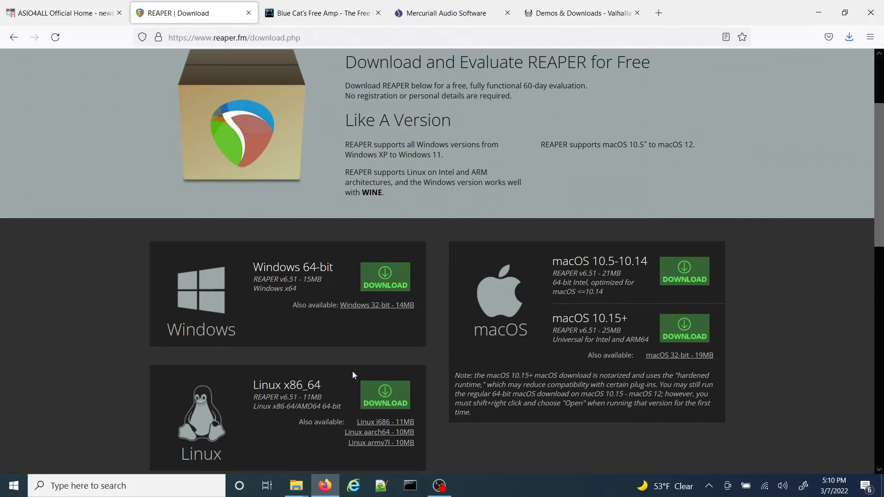
Step: Download the Win VST setup of Blue Cat's Free Amp into the Installers folder
click(337, 15)
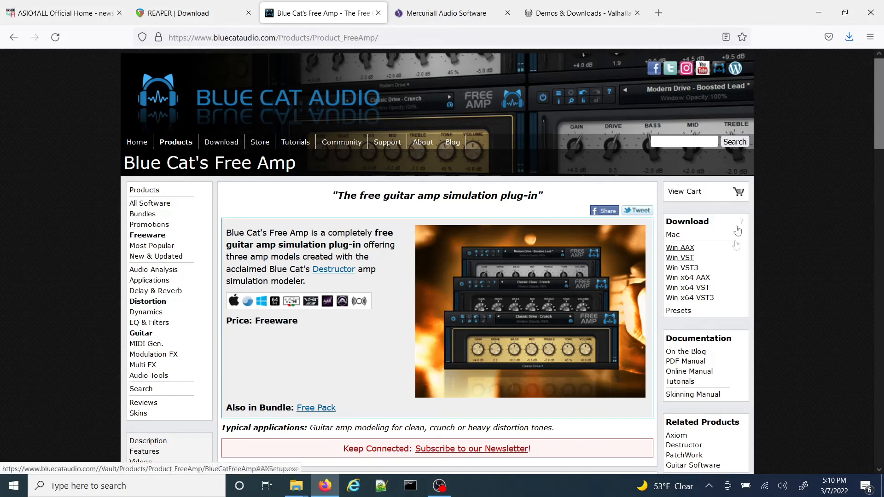
click(687, 259)
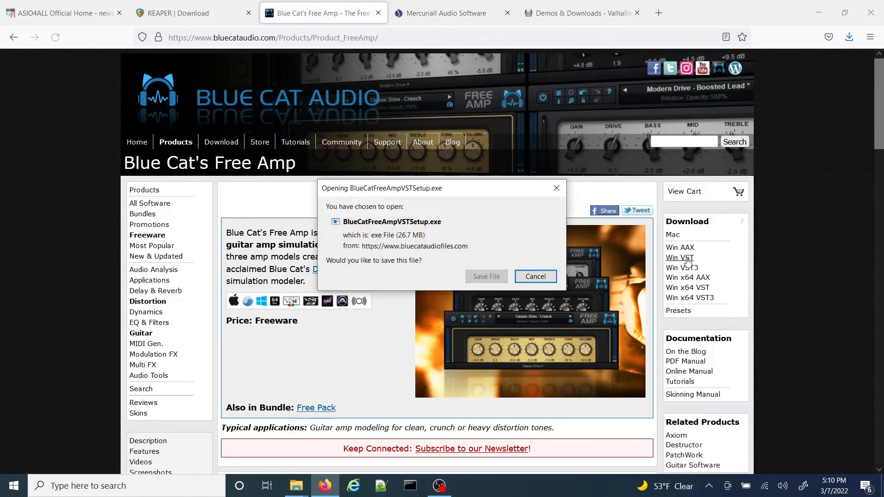
click(496, 278)
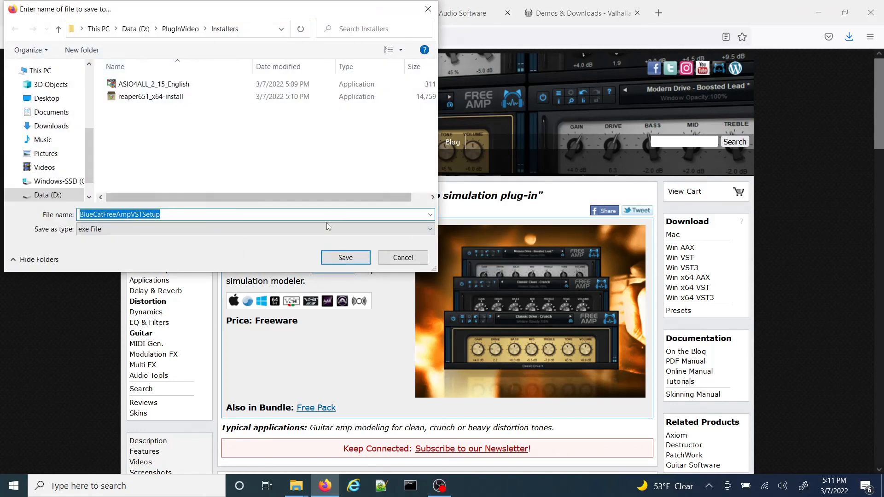
click(345, 258)
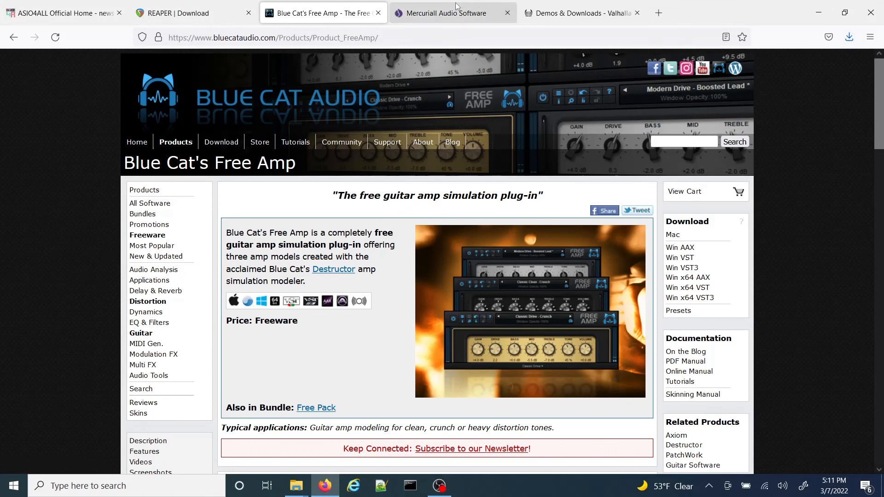
Step: Download the 64-bit Windows VST zip of Mercuriall Cab 3.0 from Mercuriall's Free Stuff page into the Installers folder
click(455, 18)
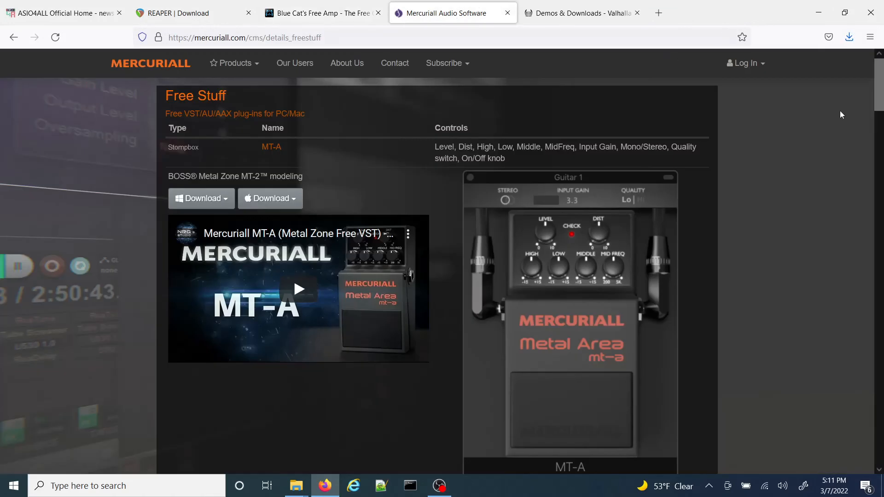
drag(880, 98, 878, 135)
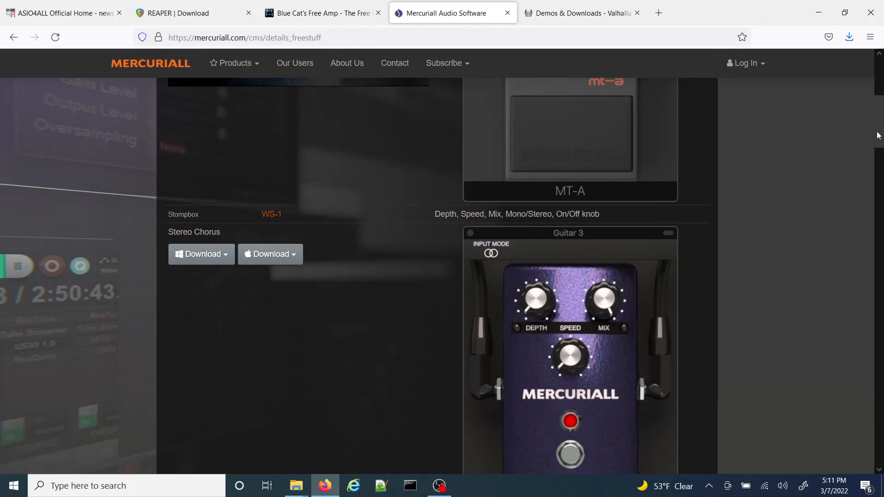
drag(878, 135, 864, 427)
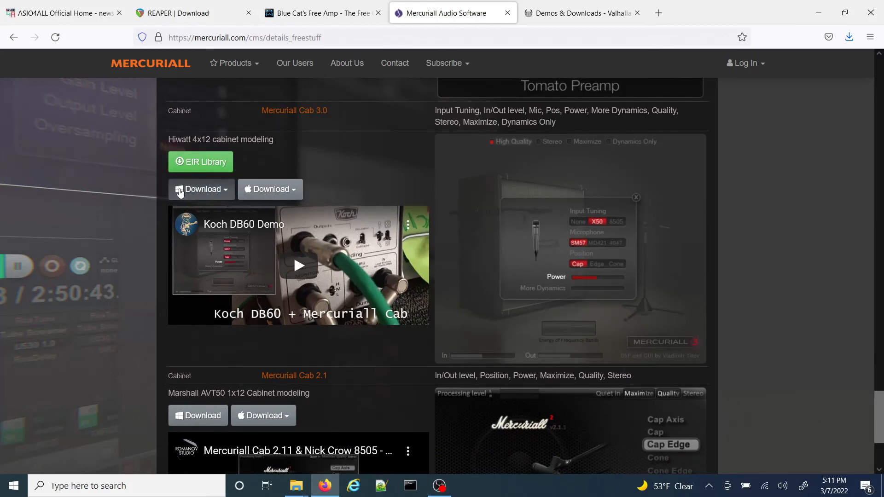
click(196, 189)
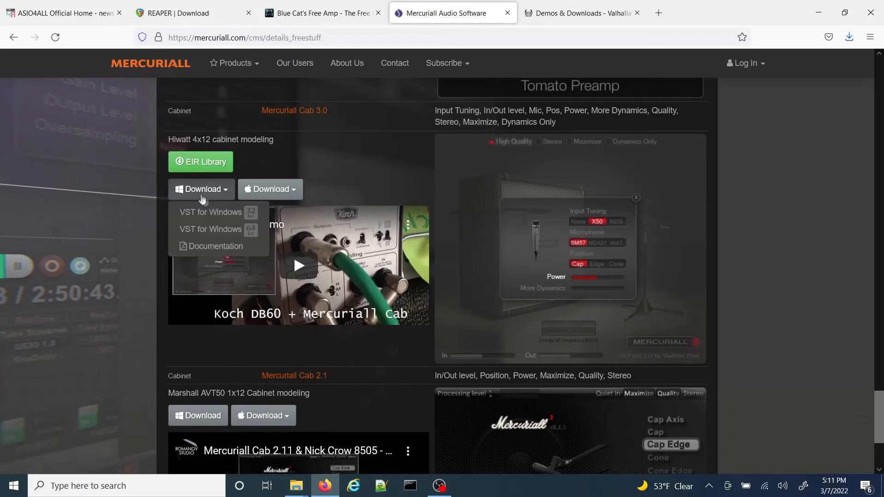
click(233, 230)
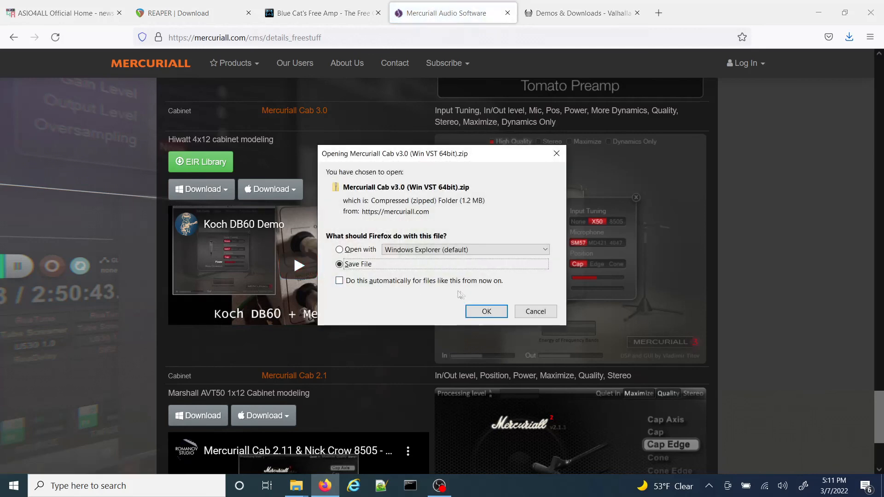
click(484, 311)
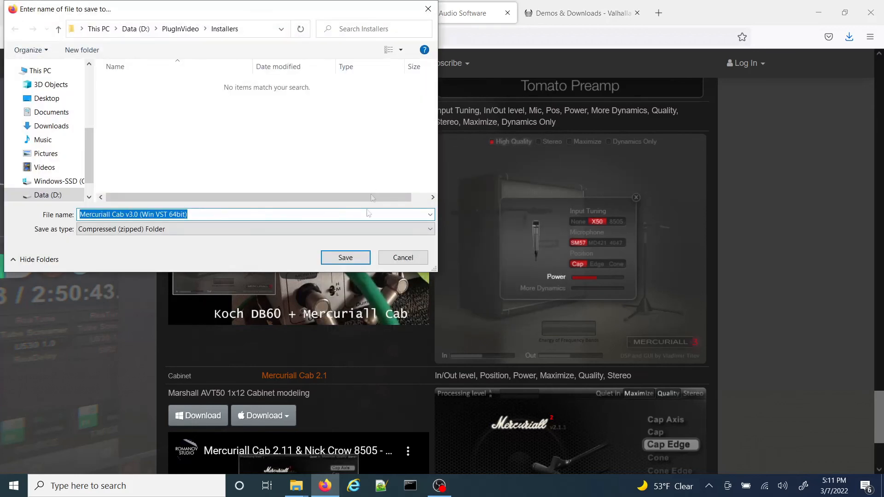
click(360, 260)
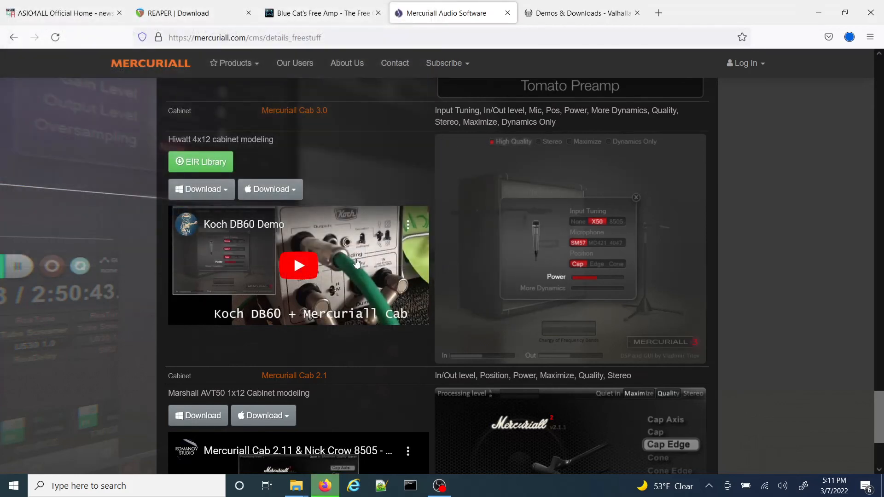
Step: Save the EIR Library zip for Mercuriall Cab 3.0 into the Installers folder
click(198, 167)
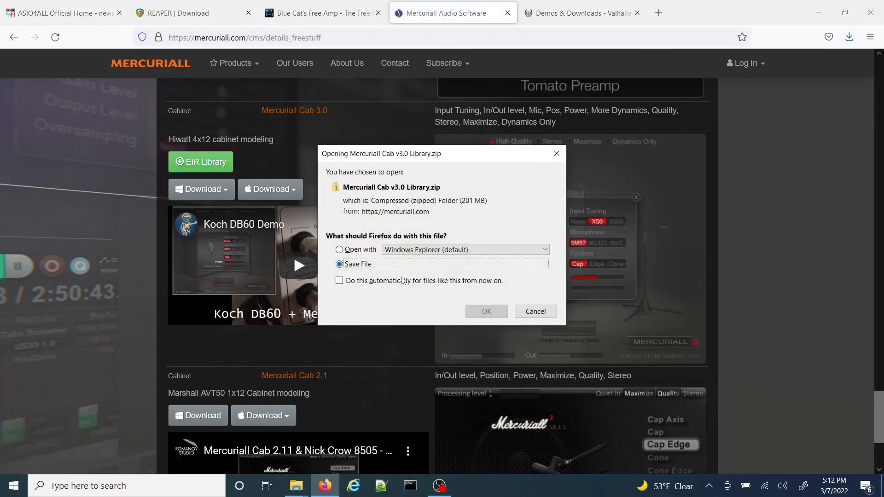
click(477, 311)
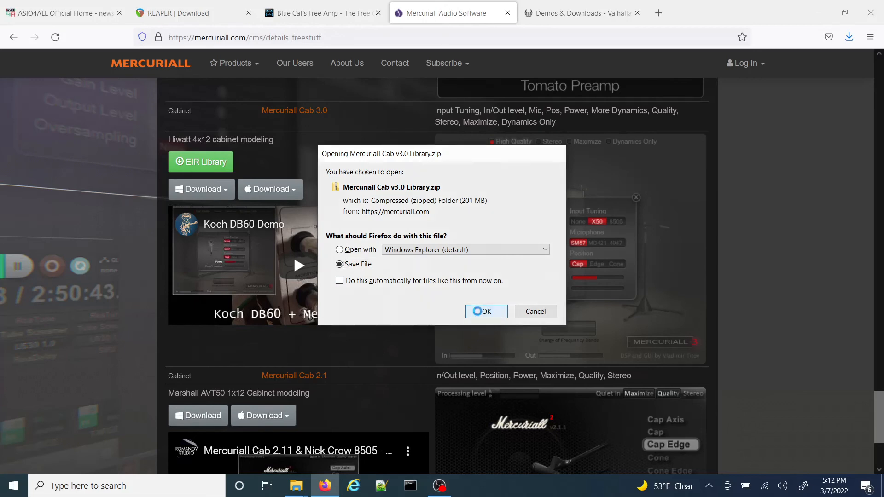
click(215, 112)
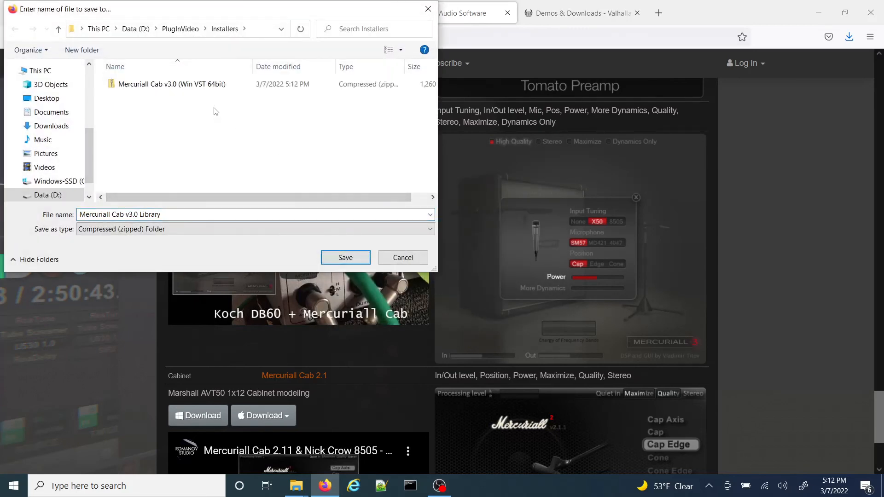
click(345, 258)
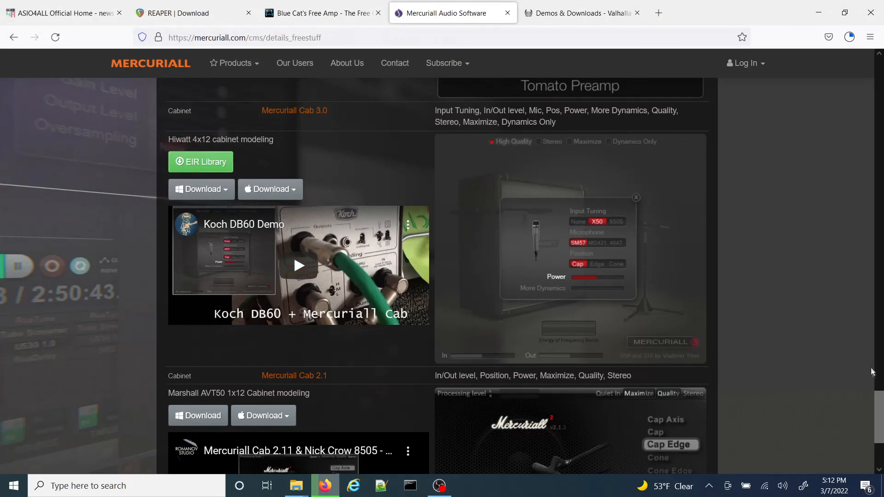
Step: Download the VST/AAX for Windows installer of the Mercuriall TSC stompbox, TSC 1.1.exe
scroll(881, 375, up, 4)
drag(882, 377, 883, 214)
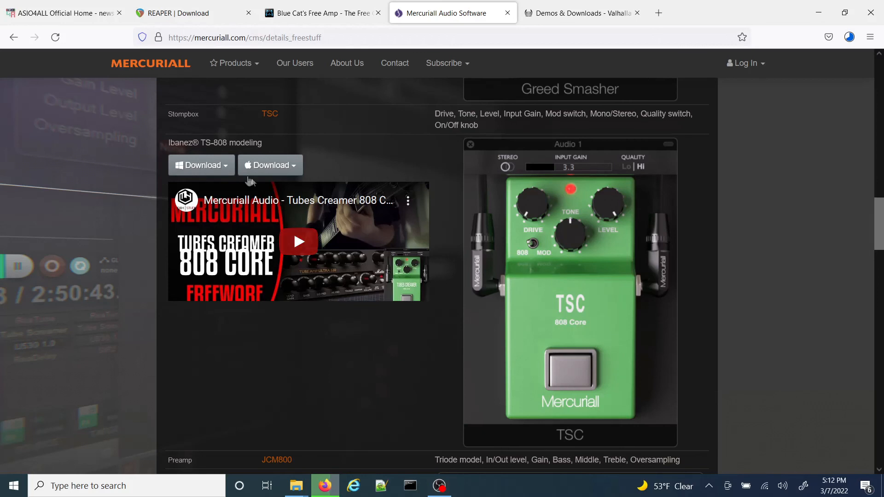
click(201, 170)
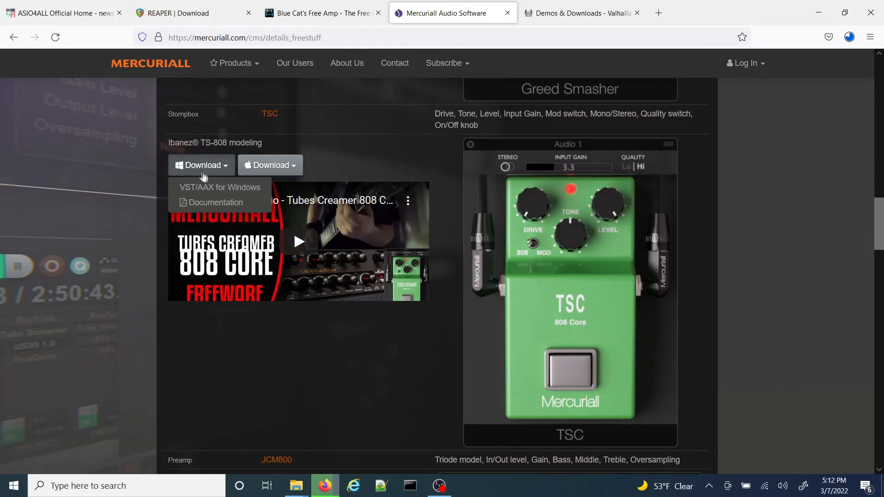
click(211, 188)
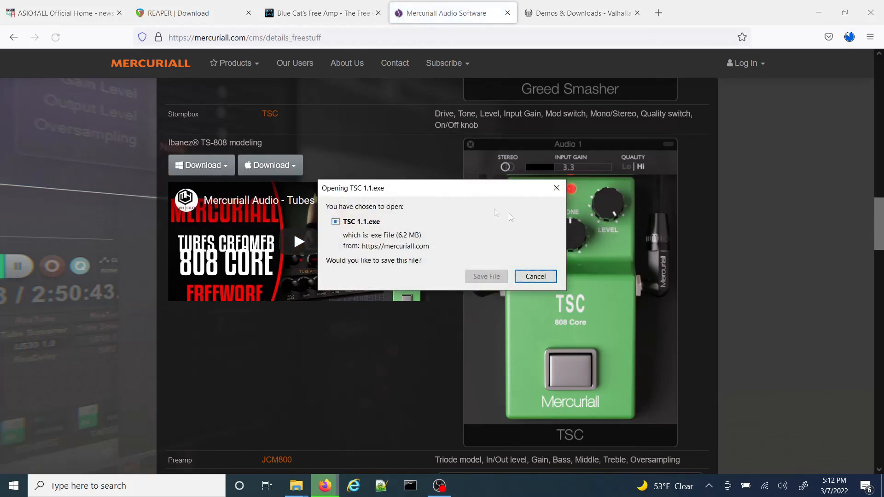
click(496, 278)
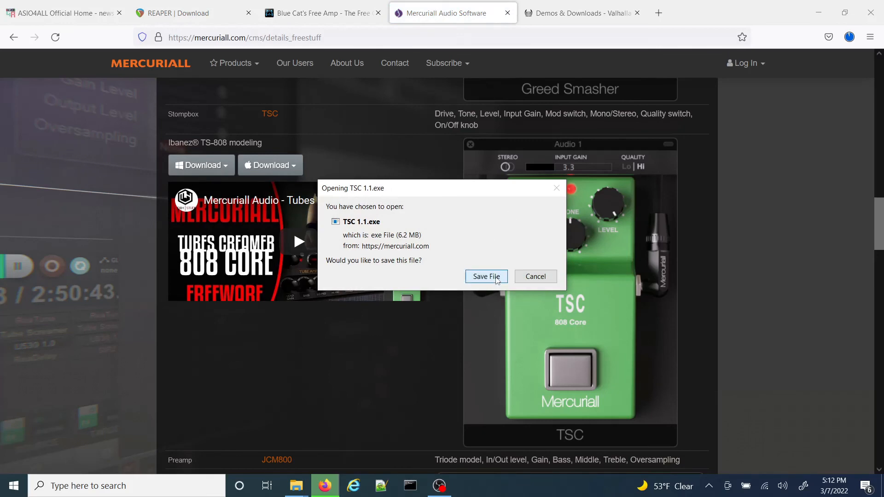
click(340, 259)
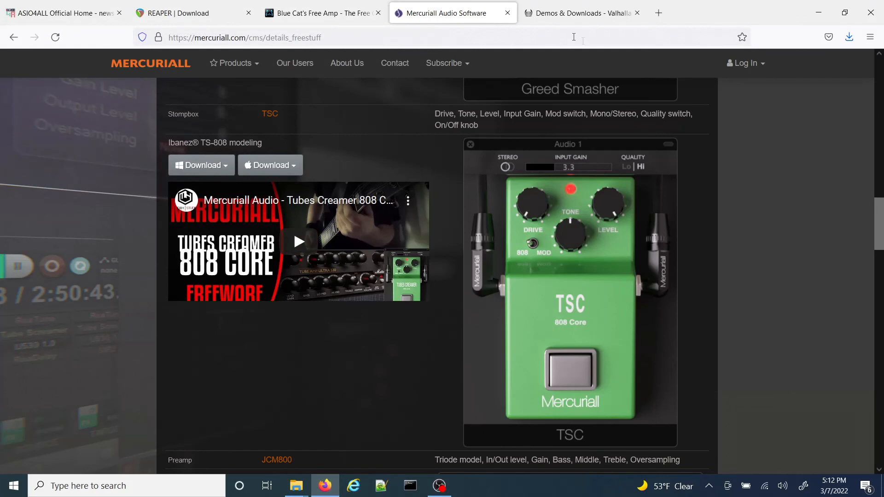
Step: Download the latest Windows installer zip of Valhalla Supermassive, version 1.5.0, from Valhalla's Demos & Downloads page into the Installers folder
click(592, 17)
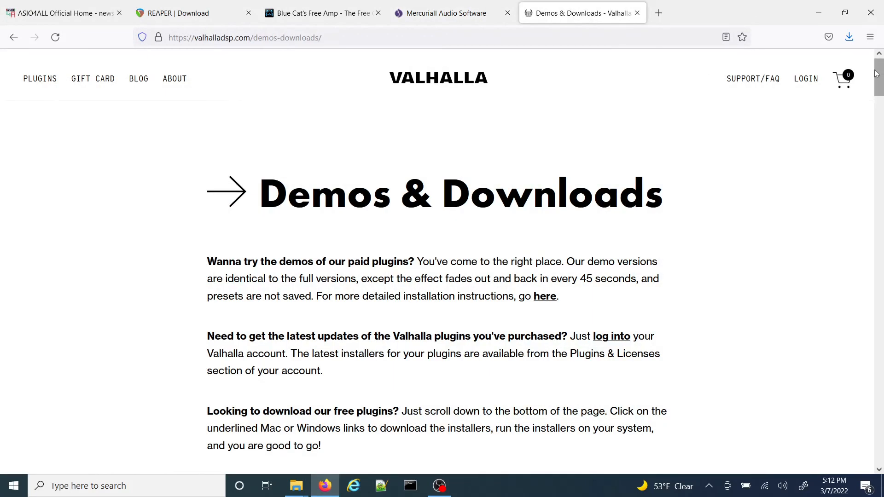
drag(877, 74, 882, 412)
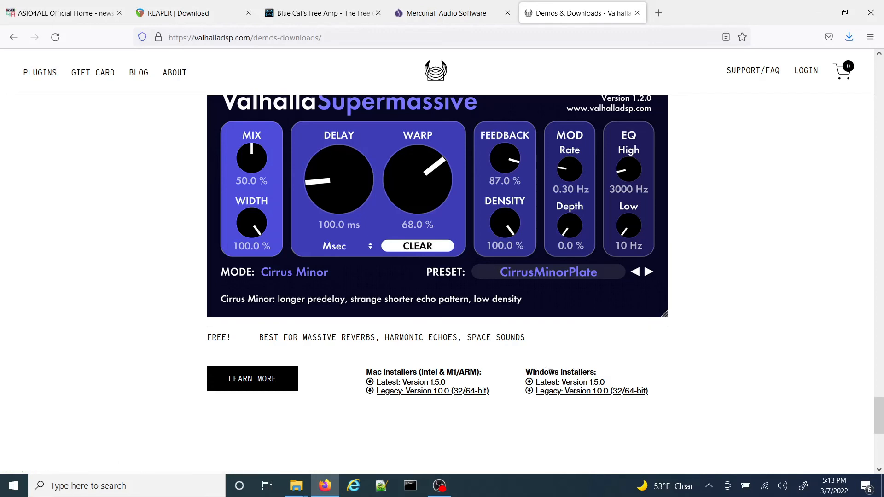
click(573, 385)
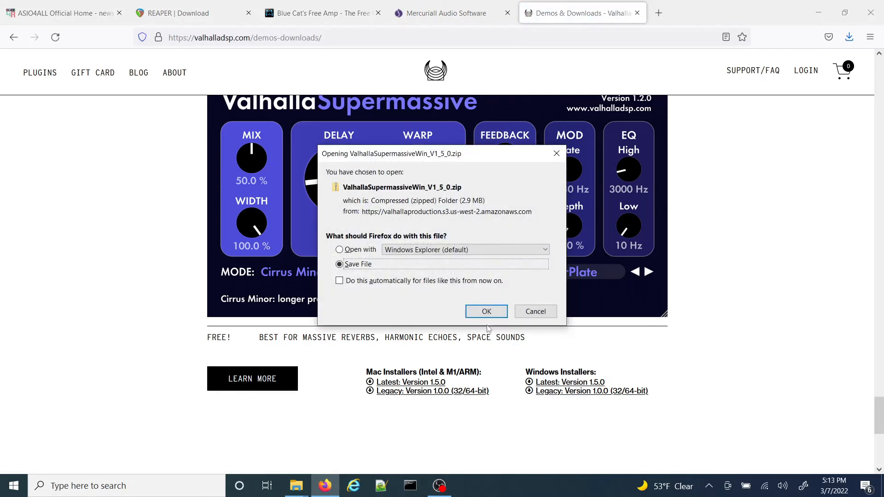
click(487, 312)
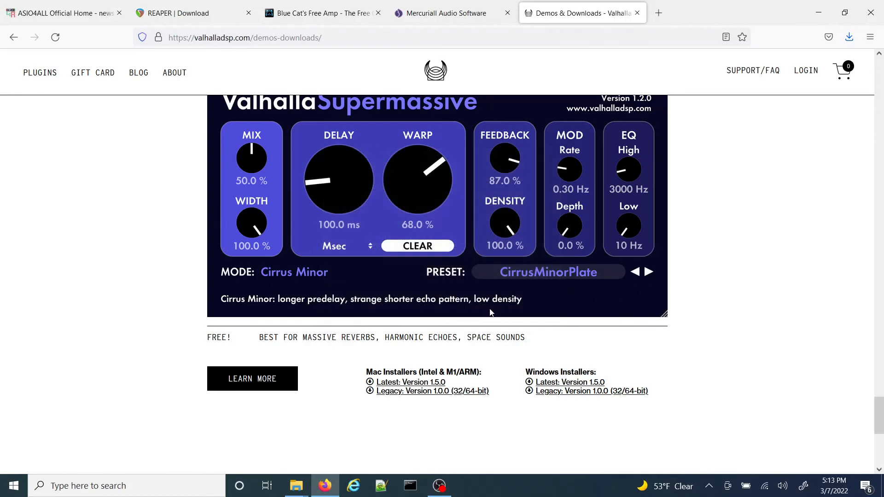
click(354, 259)
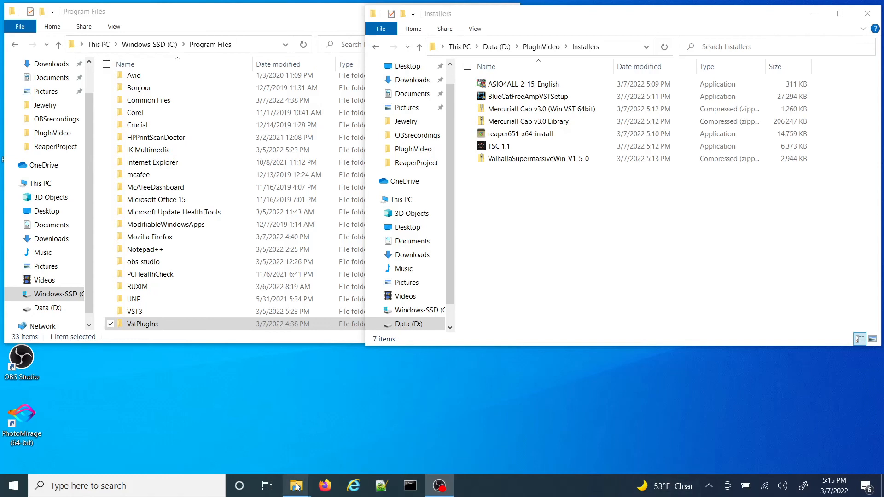
Step: Install ASIO4ALL 2.15 from the Installers folder, accepting the license and keeping the default destination C:\Program Files (x86)\ASIO4ALL v2
mouse_move(297, 487)
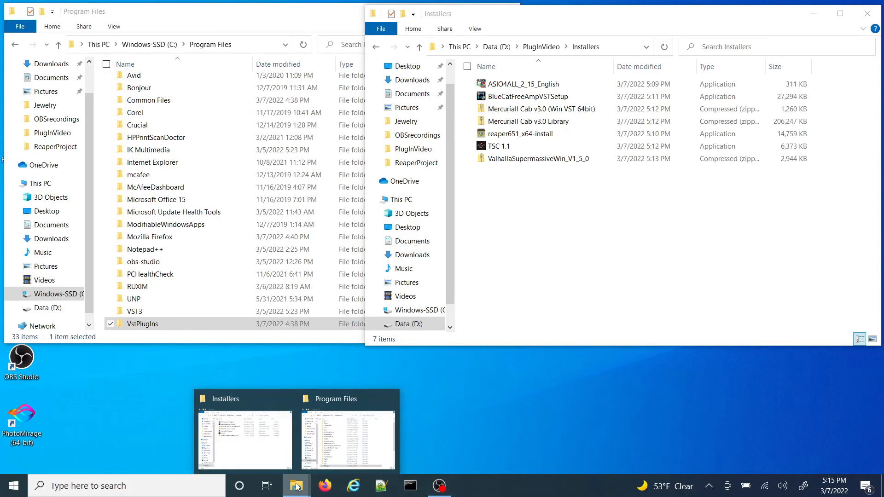
click(261, 432)
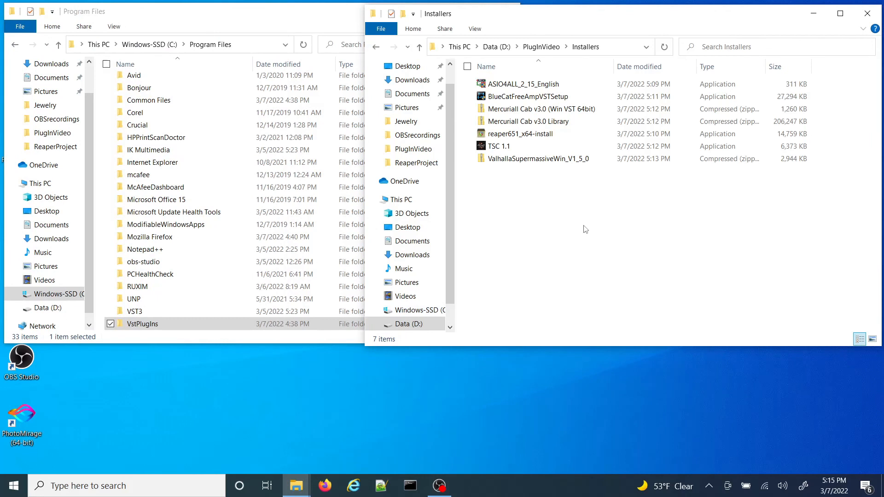
double_click(554, 88)
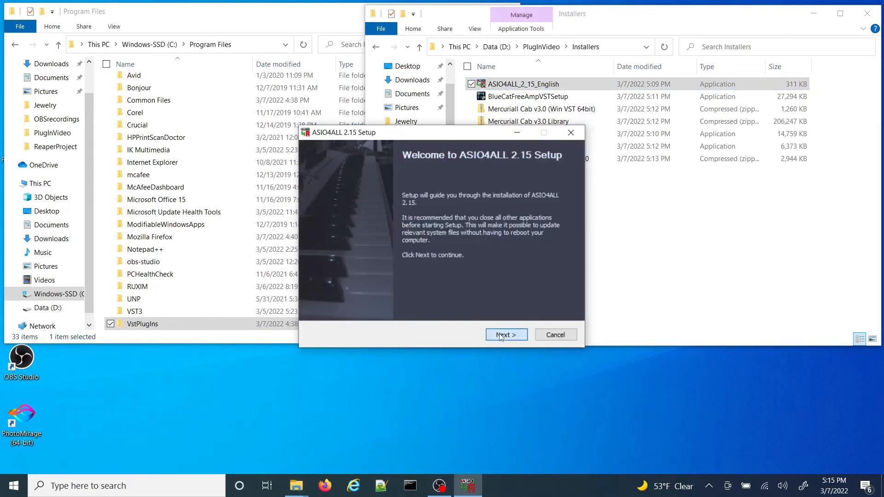
click(501, 336)
click(417, 309)
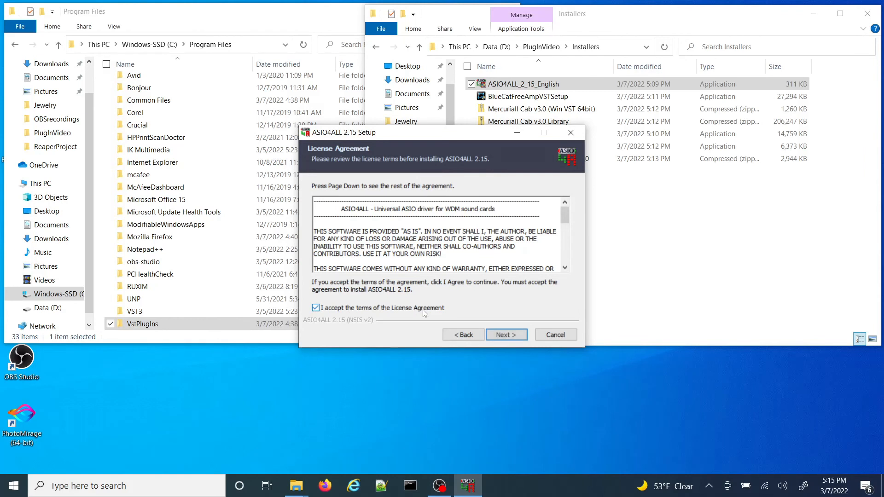
click(510, 336)
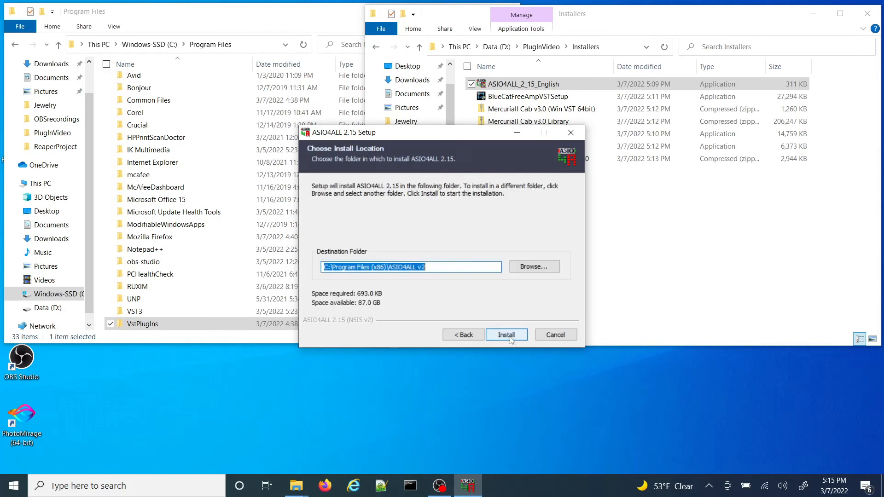
click(505, 335)
click(504, 335)
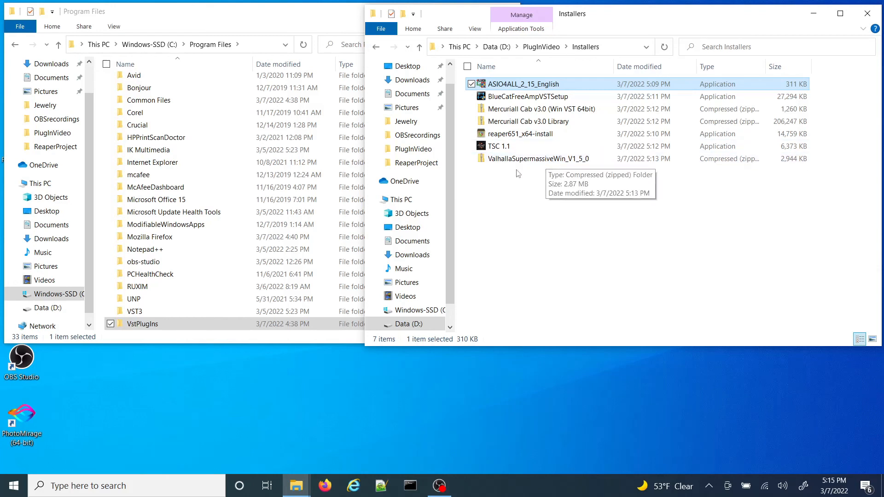
Step: Install REAPER v6.51 (x64) with the default folder and components, agreeing to the license and declining to run it when setup ends
click(545, 138)
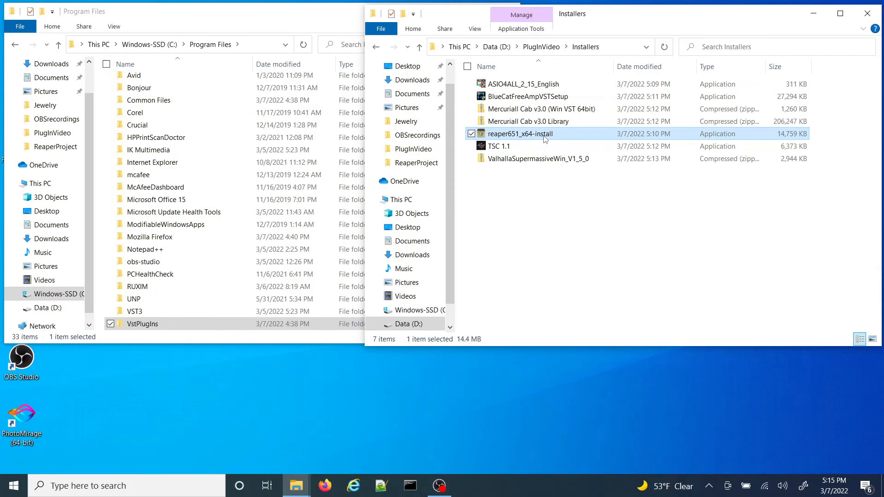
double_click(545, 138)
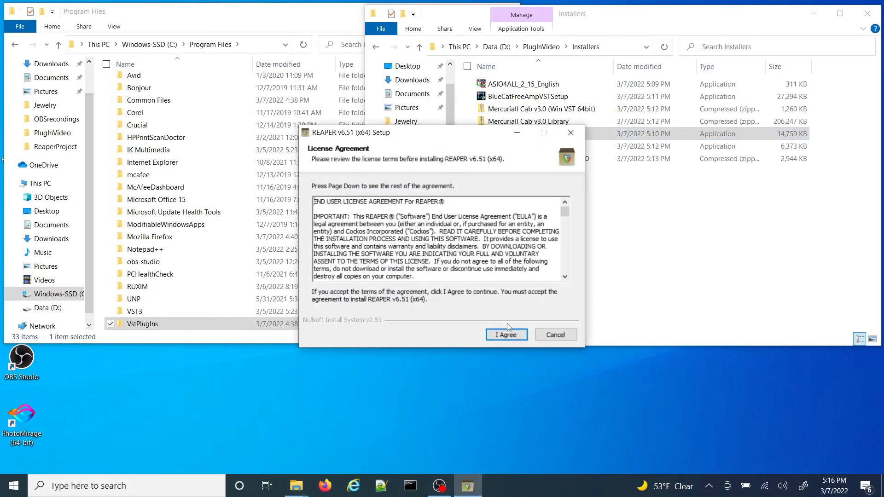
drag(570, 216, 569, 267)
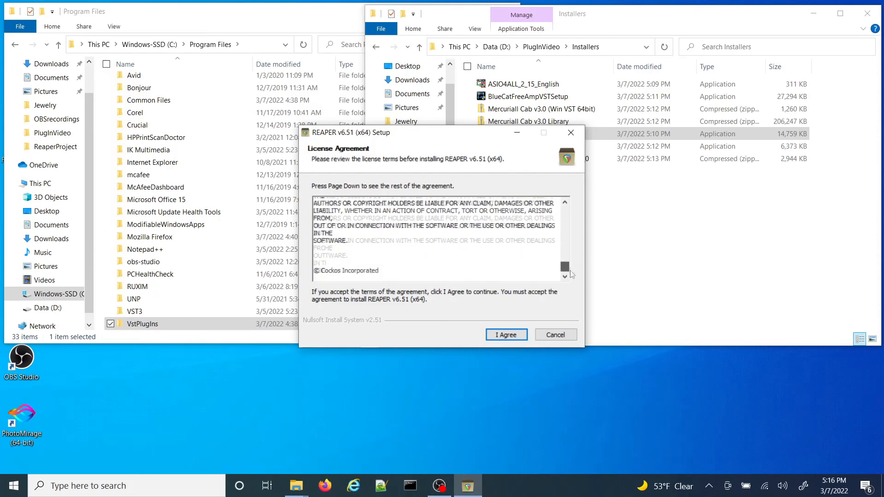
click(506, 335)
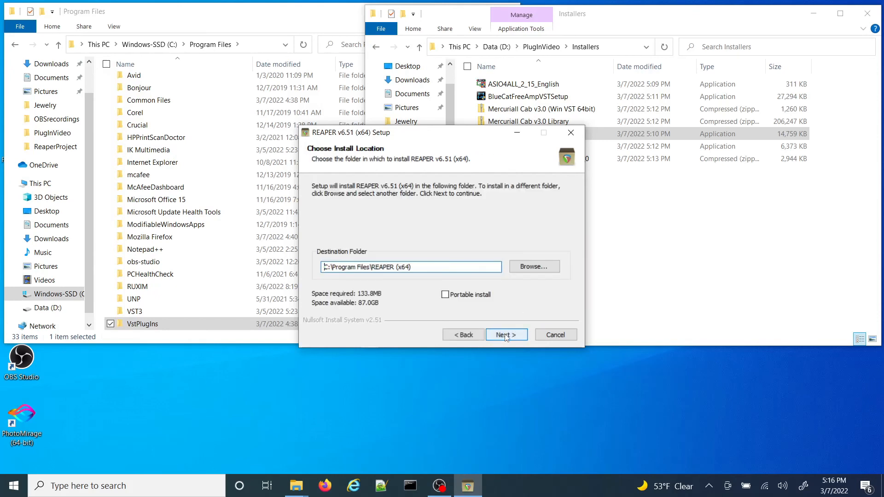
click(507, 336)
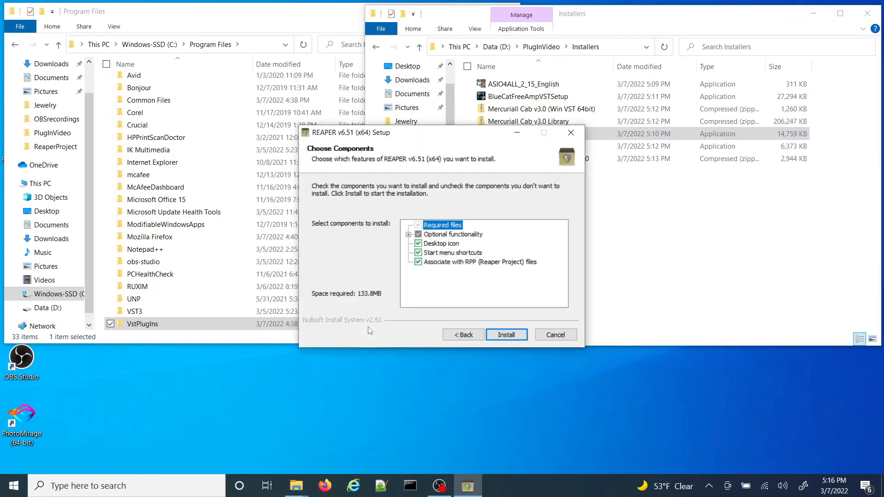
click(505, 336)
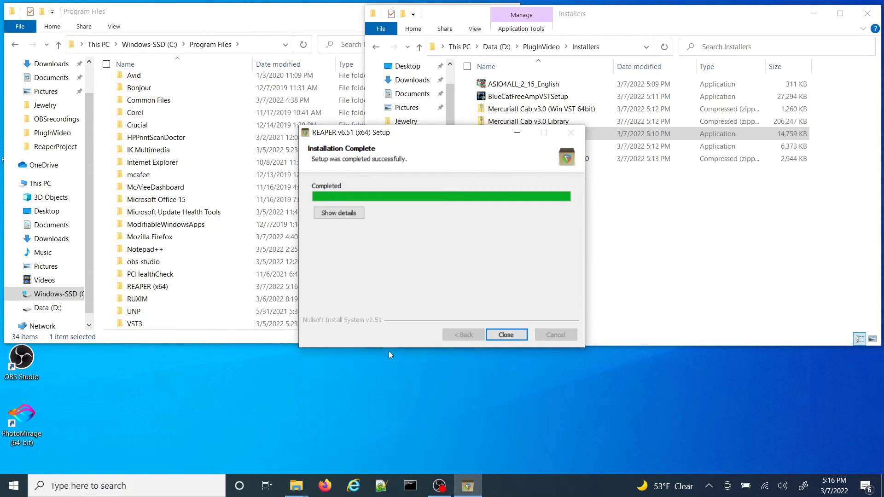
click(505, 335)
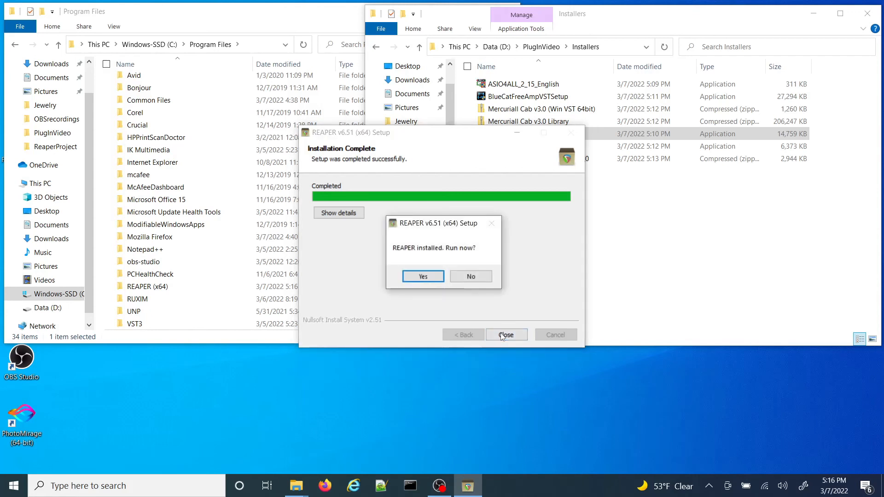
click(471, 277)
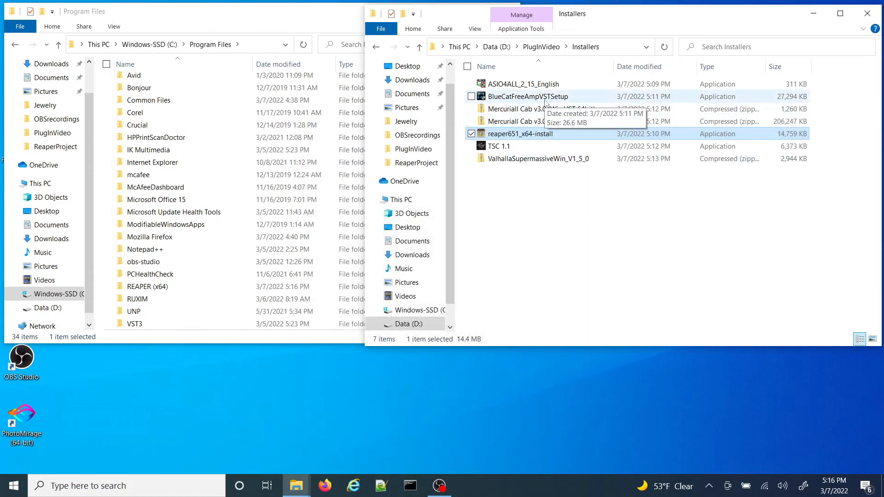
Step: Start the Blue Cat's Free Amp VST setup from the Installers folder and accept its license agreement
double_click(527, 97)
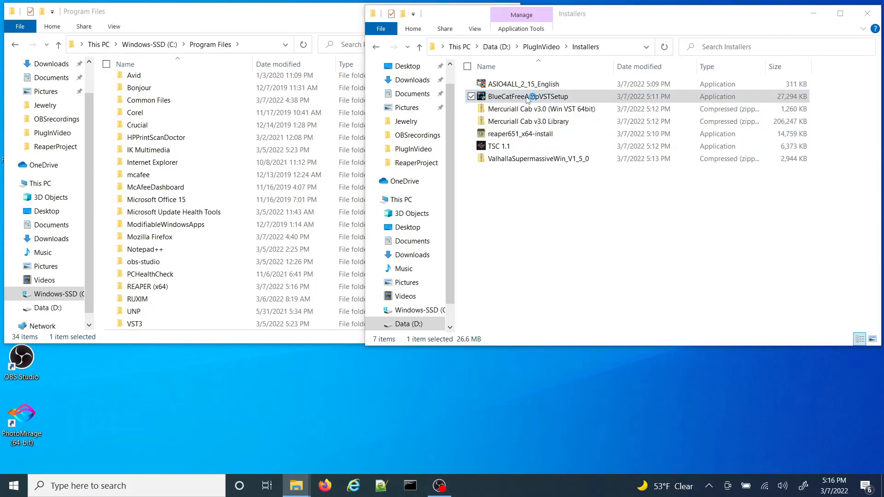
click(502, 335)
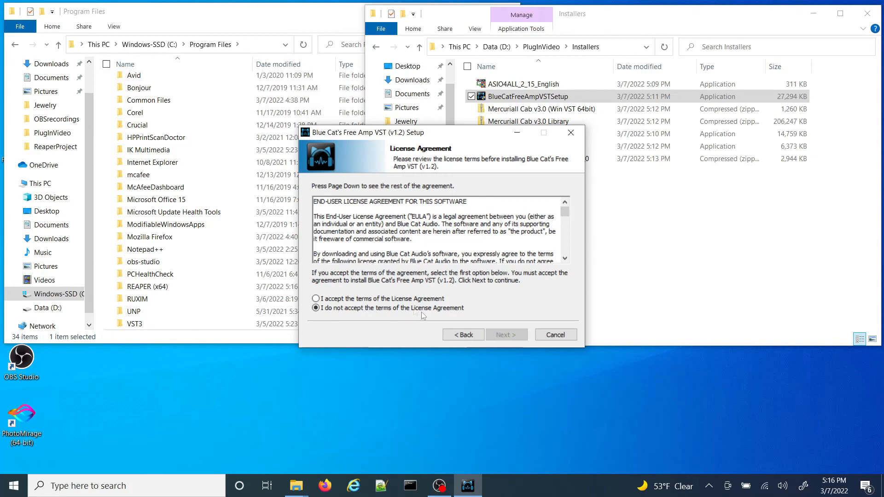
click(399, 302)
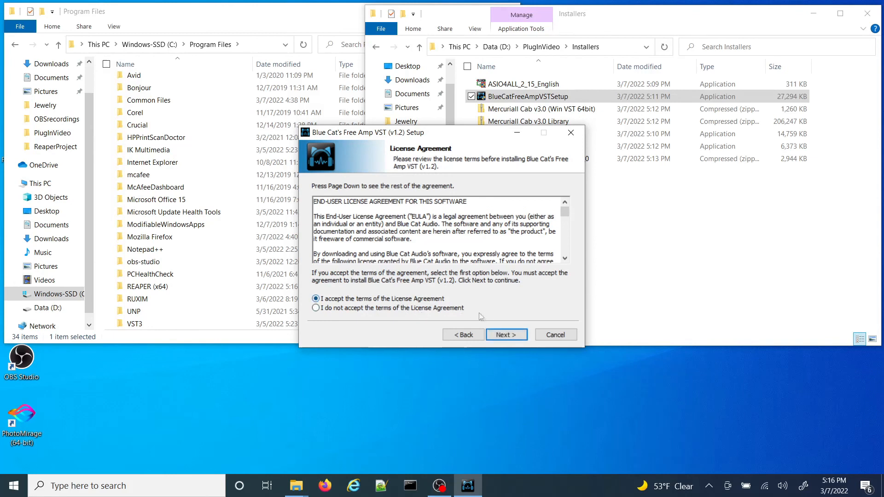
click(501, 335)
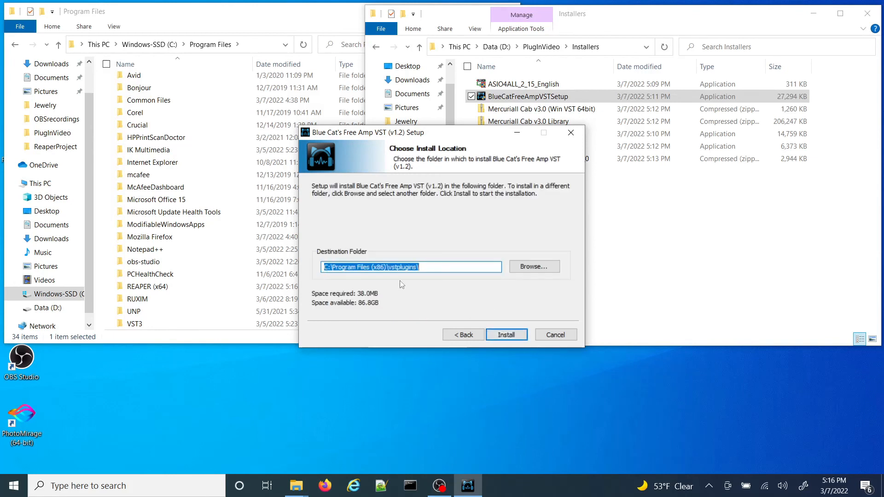
Step: Set the Free Amp destination folder to C:\Program Files\VstPlugIns and complete the installation
click(547, 269)
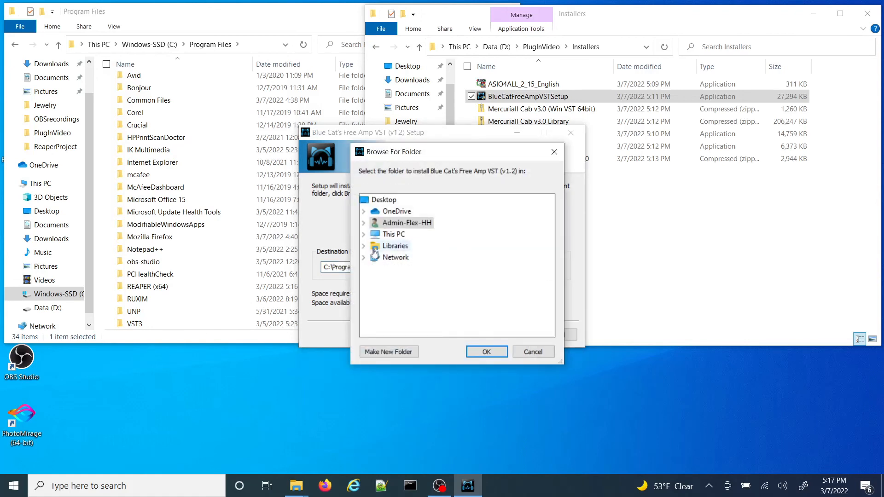
double_click(397, 236)
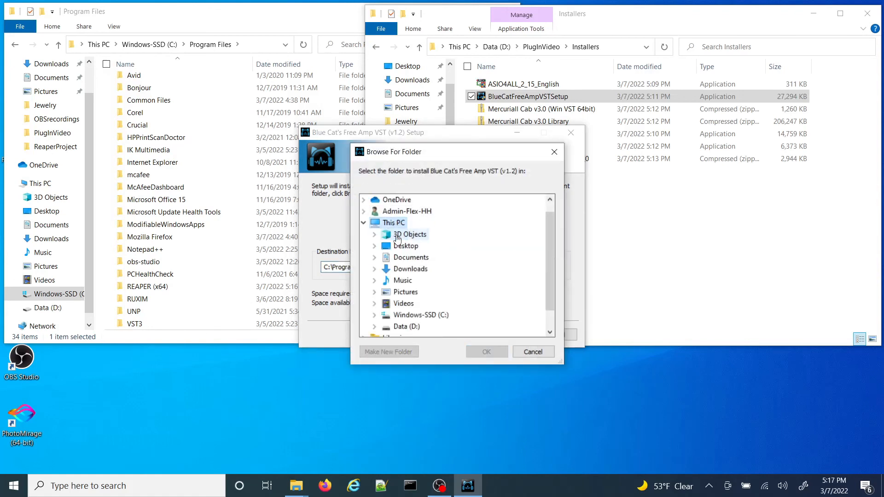
double_click(431, 317)
drag(552, 254, 549, 295)
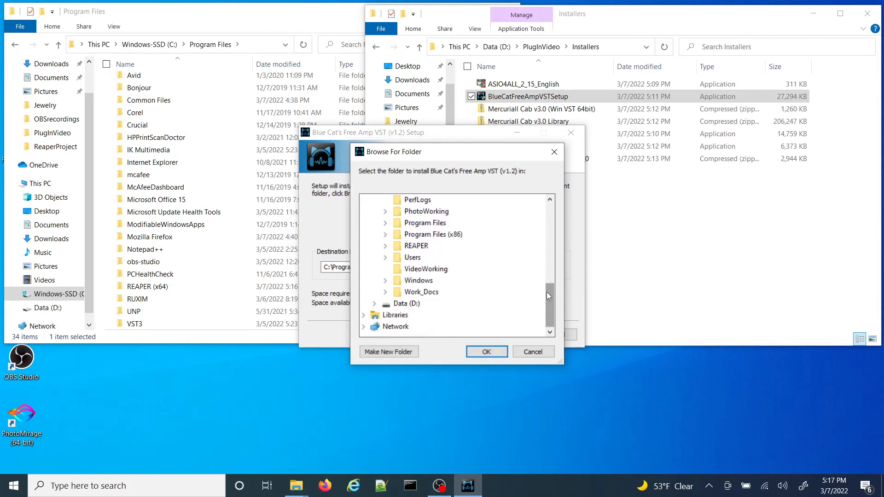
click(385, 222)
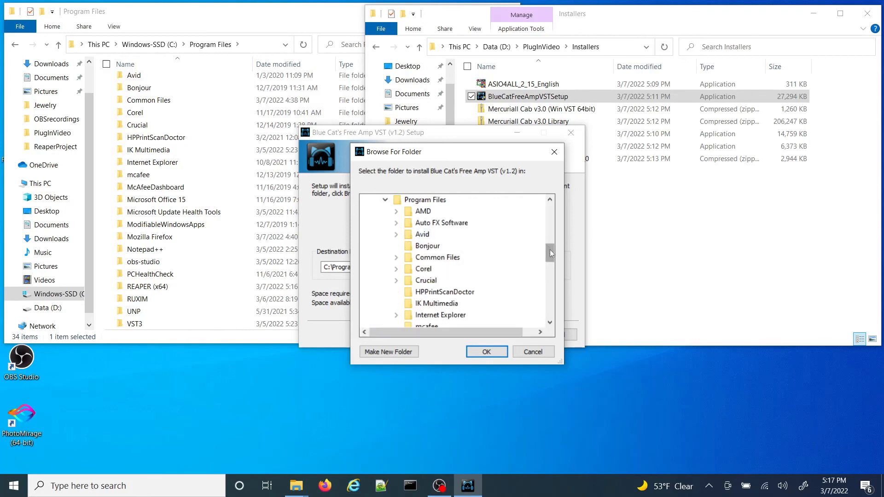
drag(550, 250, 548, 275)
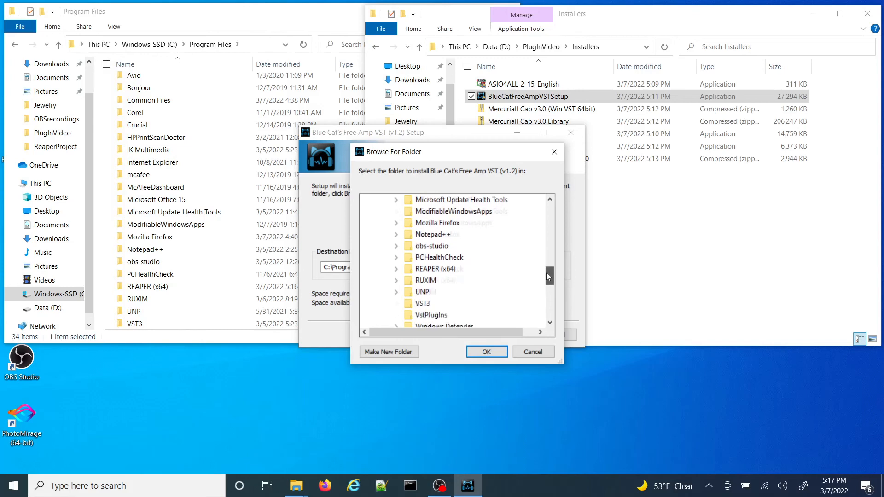
click(434, 316)
click(488, 353)
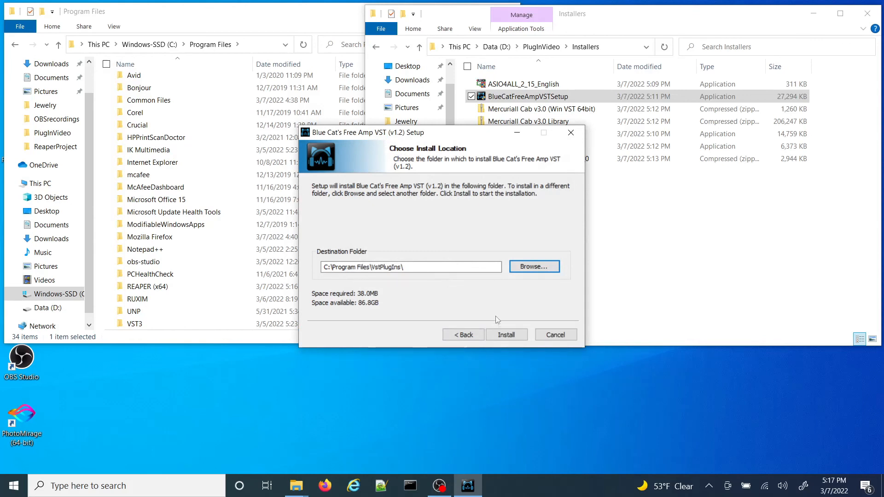
click(507, 335)
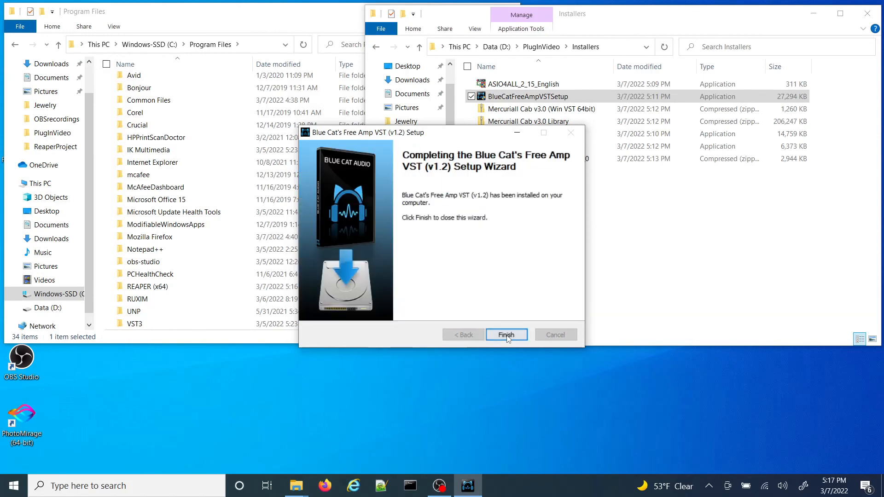
click(507, 335)
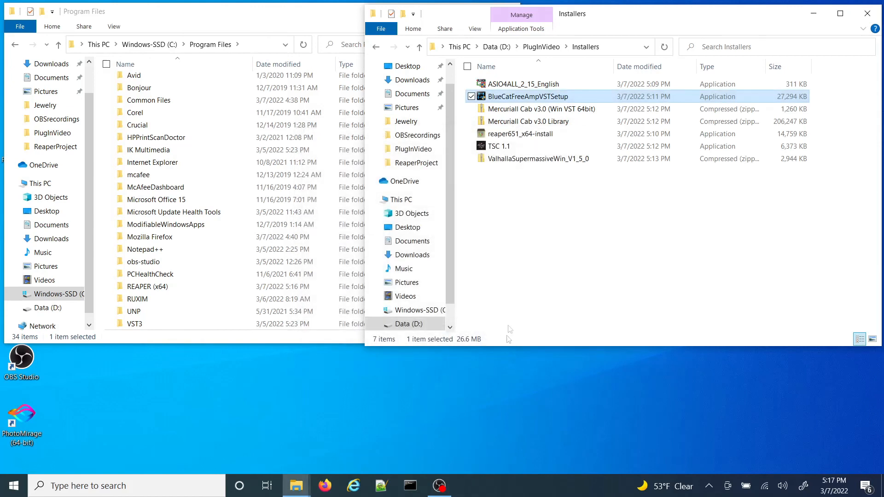
Step: Start the TSC 1.1 setup from the Installers folder and accept its license agreement
click(509, 147)
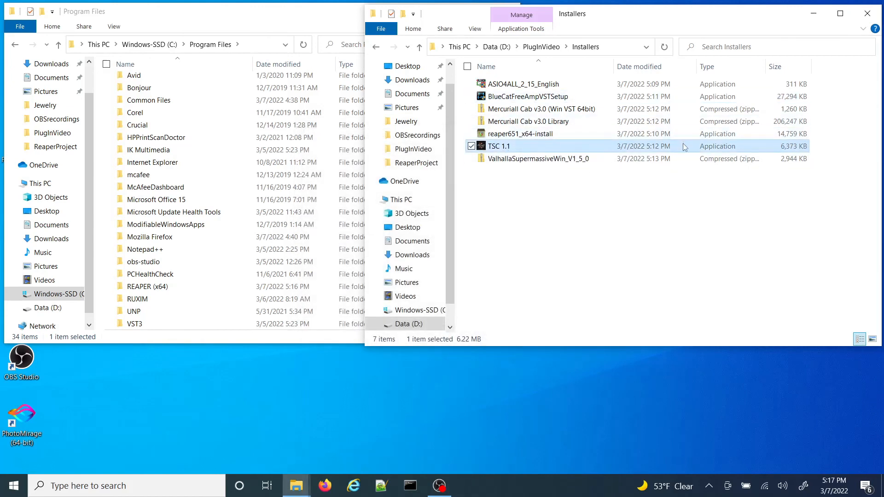
double_click(572, 148)
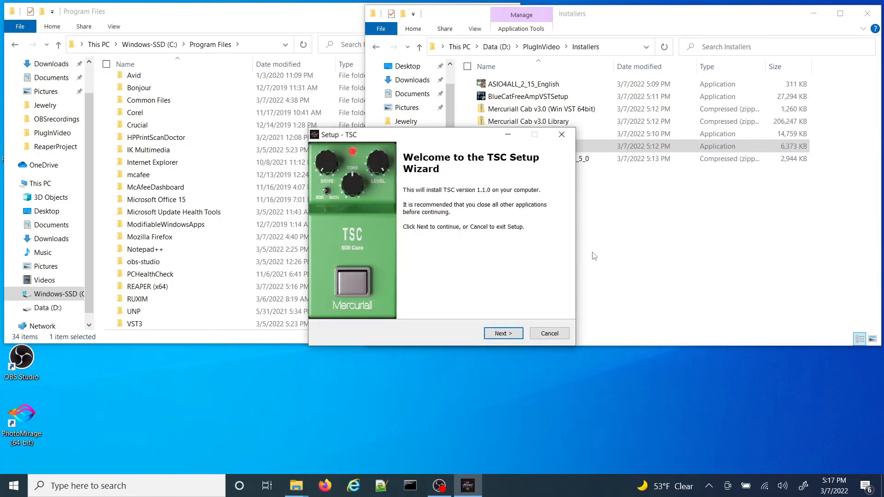
click(498, 332)
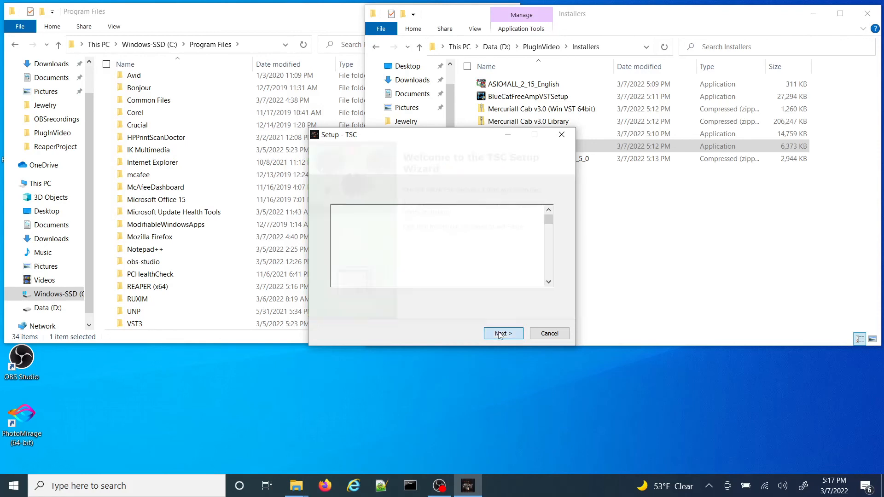
click(376, 299)
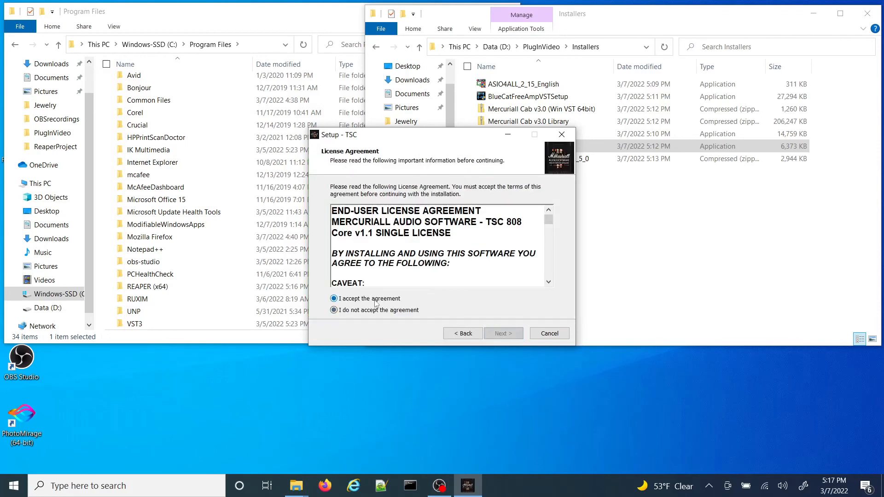
click(501, 334)
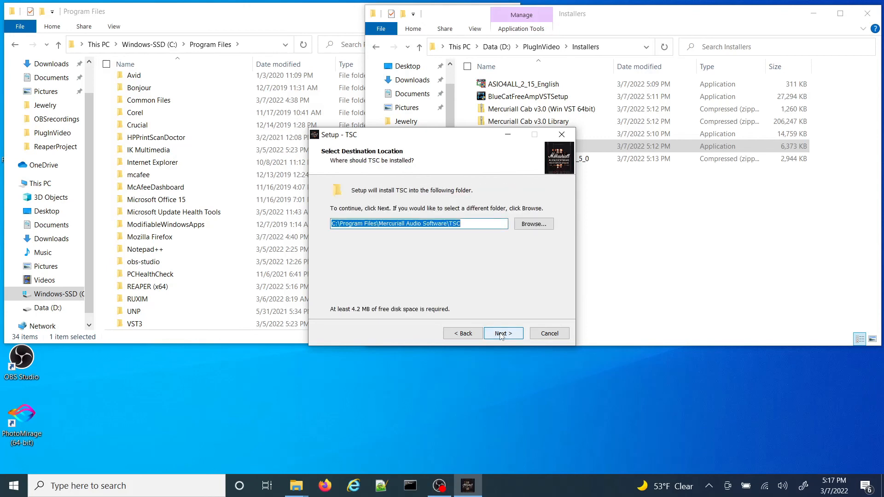
Step: Set the TSC destination folder to C:\Program Files\VstPlugIns\TSC and continue to the plugin directory settings
click(534, 224)
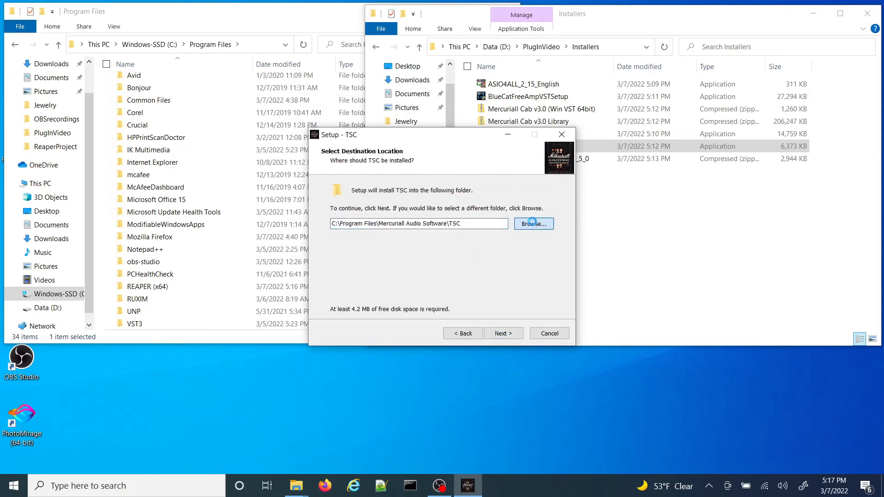
mouse_move(523, 240)
mouse_down()
mouse_move(523, 266)
mouse_move(504, 184)
mouse_move(515, 268)
mouse_up()
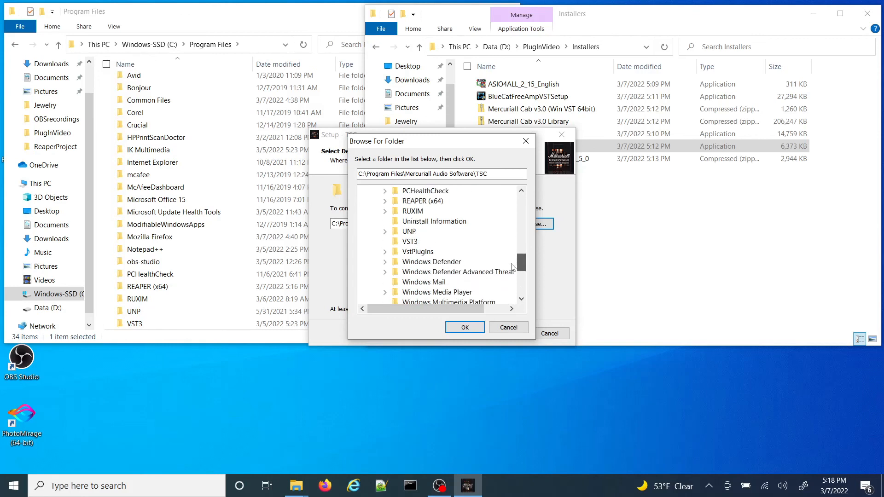
click(415, 252)
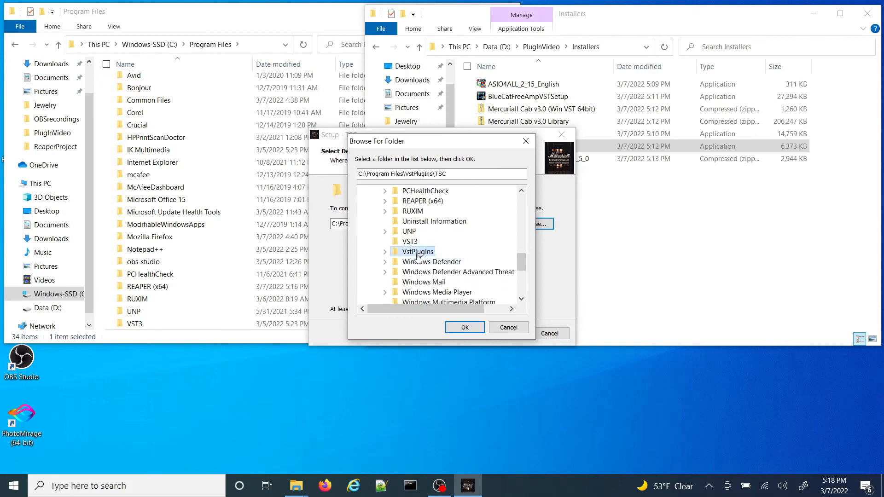
click(385, 252)
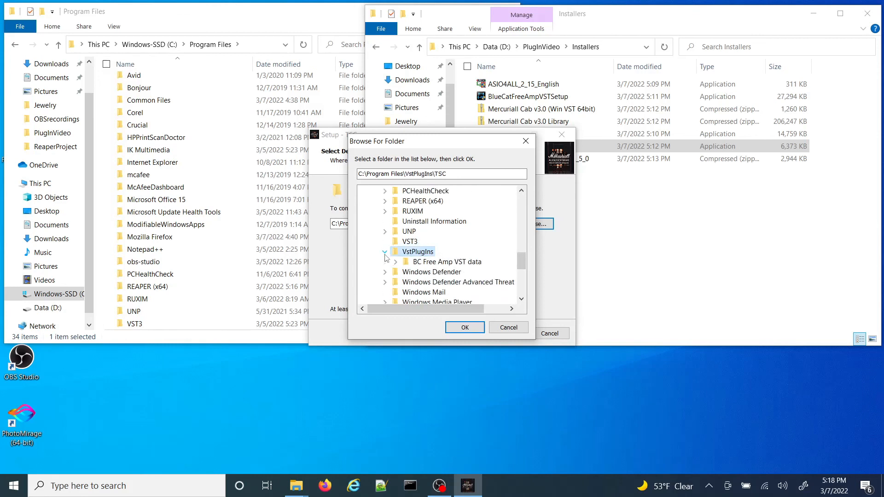
click(466, 328)
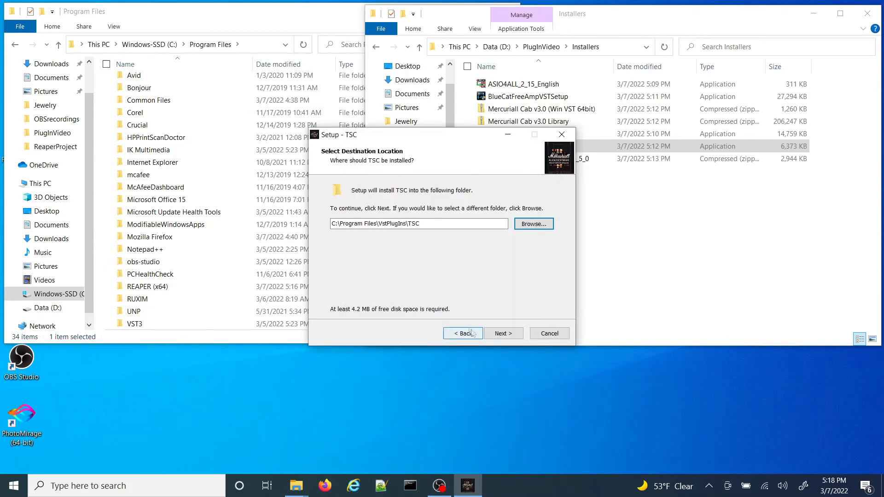
click(509, 333)
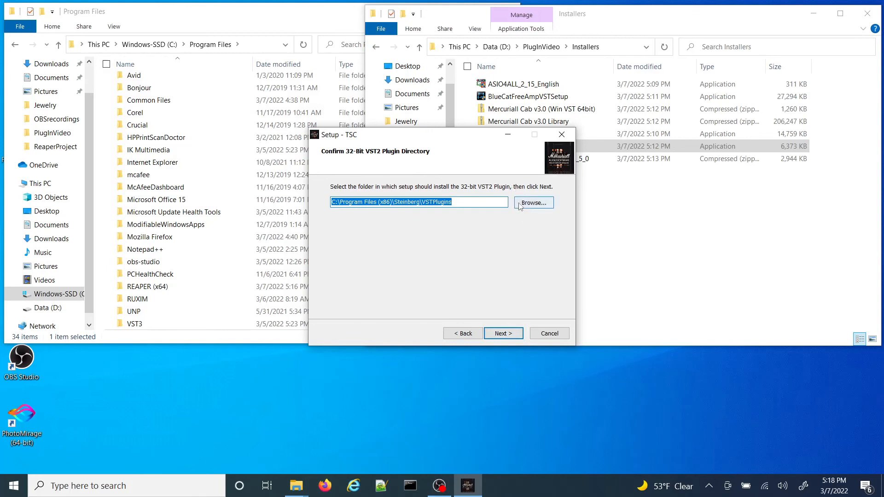
click(464, 334)
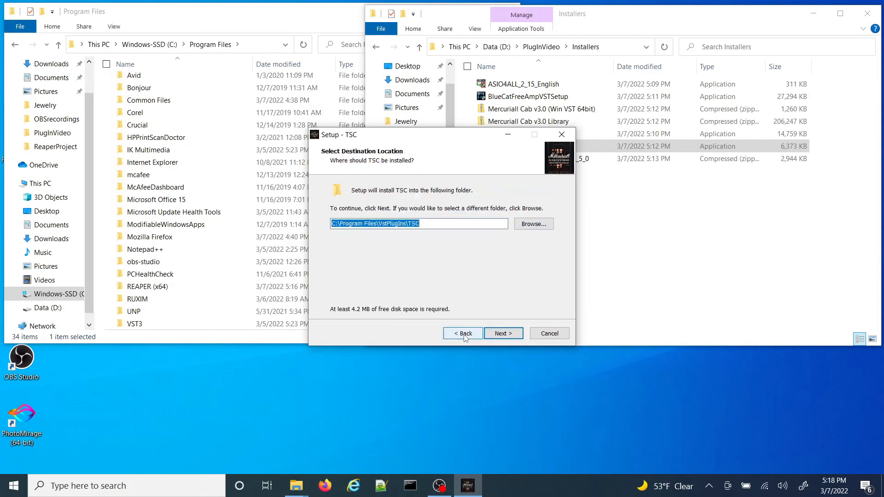
click(506, 335)
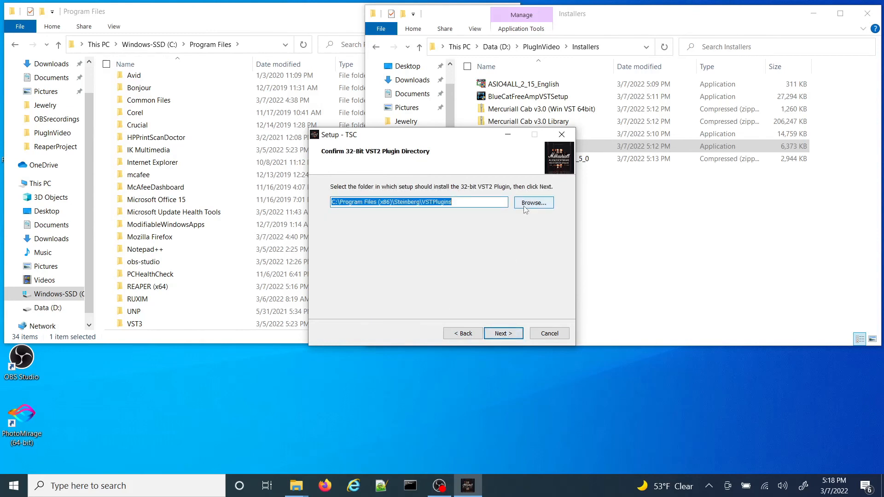
click(464, 334)
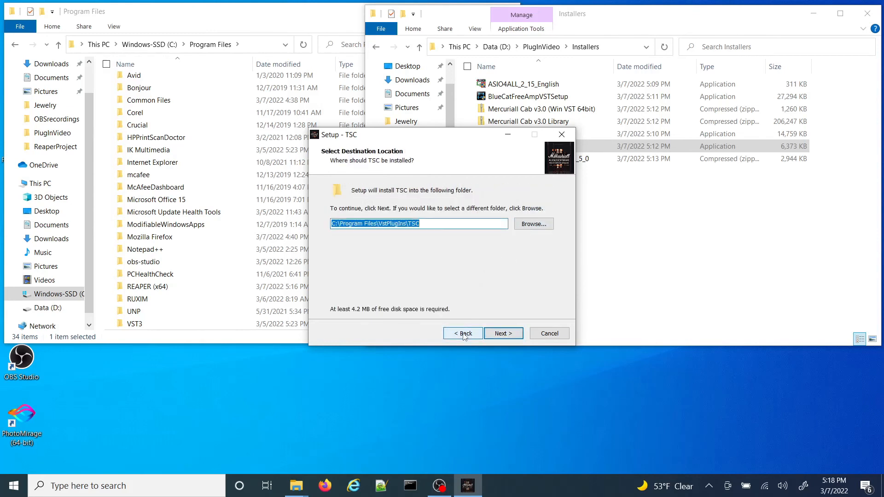
click(519, 334)
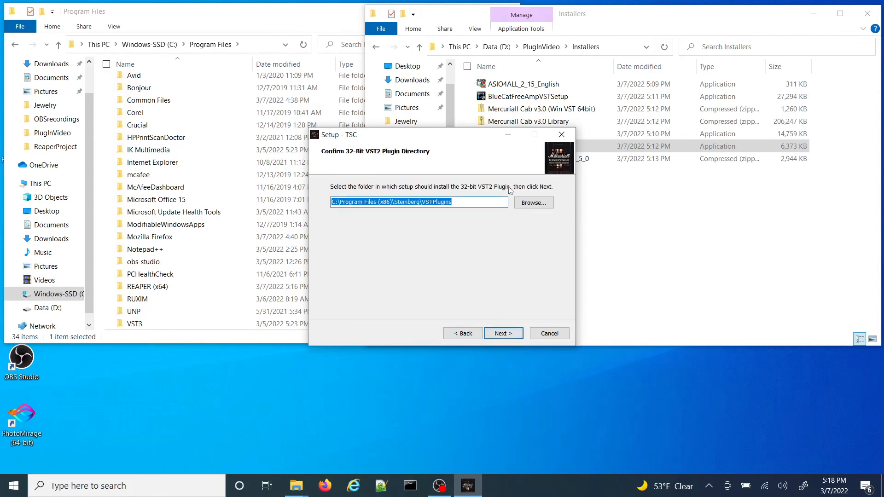
Step: Set TSC's 32-bit VST2 plugin directory to C:\Program Files\VstPlugIns
click(524, 202)
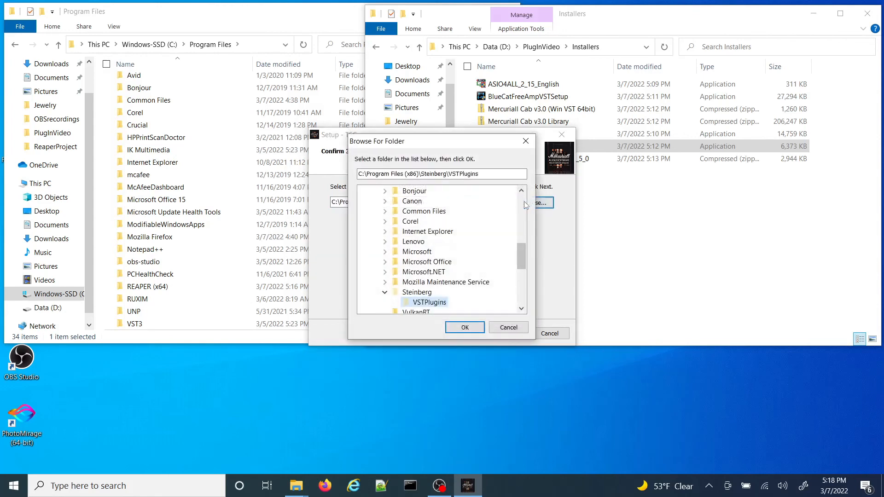
drag(520, 256, 494, 233)
click(408, 273)
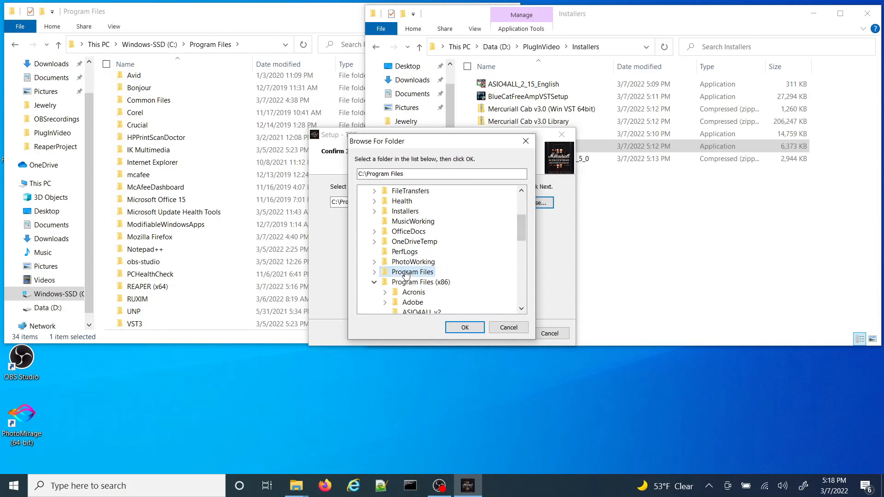
click(374, 272)
drag(521, 223, 525, 249)
click(430, 252)
click(466, 328)
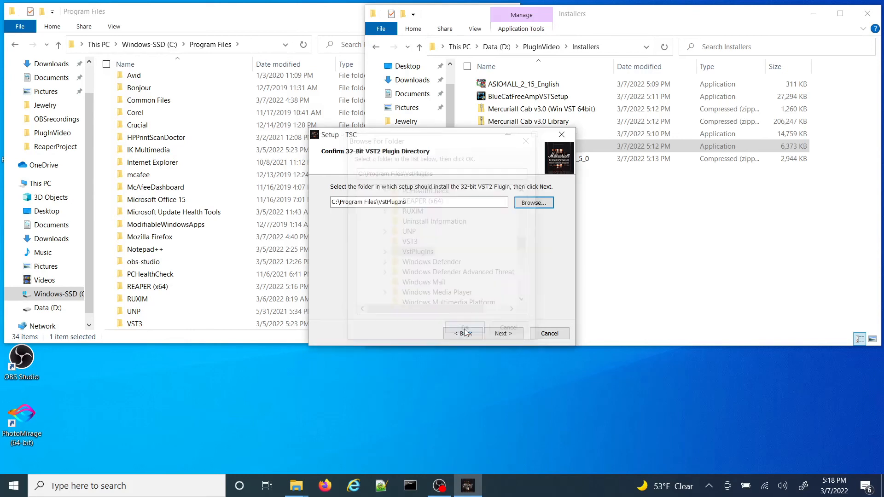
click(500, 334)
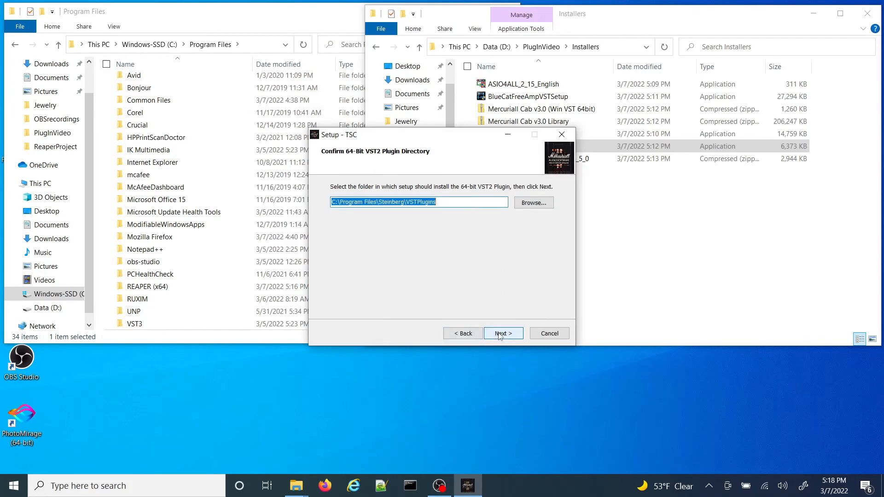
Step: Set TSC's 64-bit VST2 plugin directory to C:\Program Files\VstPlugIns
click(525, 203)
drag(523, 250, 506, 221)
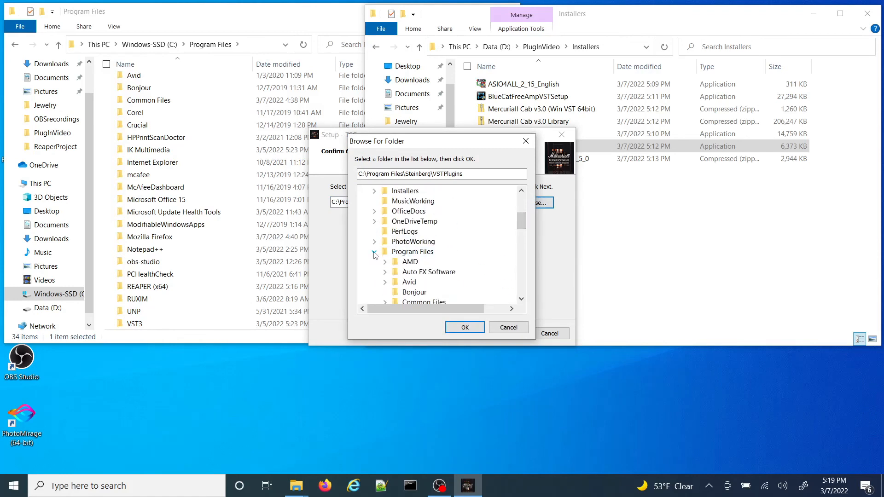
click(401, 252)
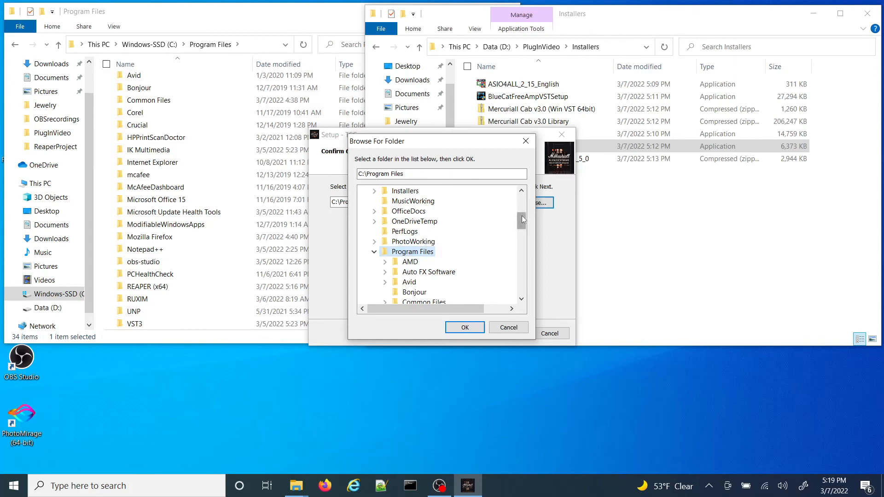
drag(521, 215, 524, 261)
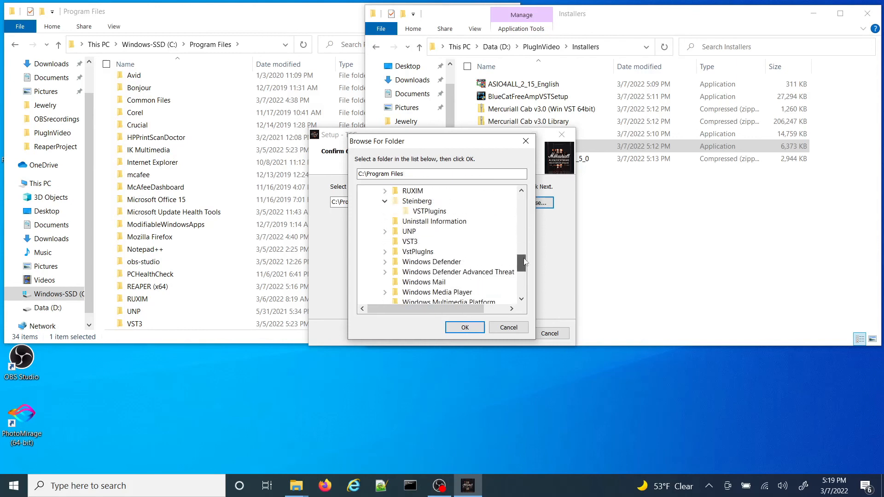
click(420, 253)
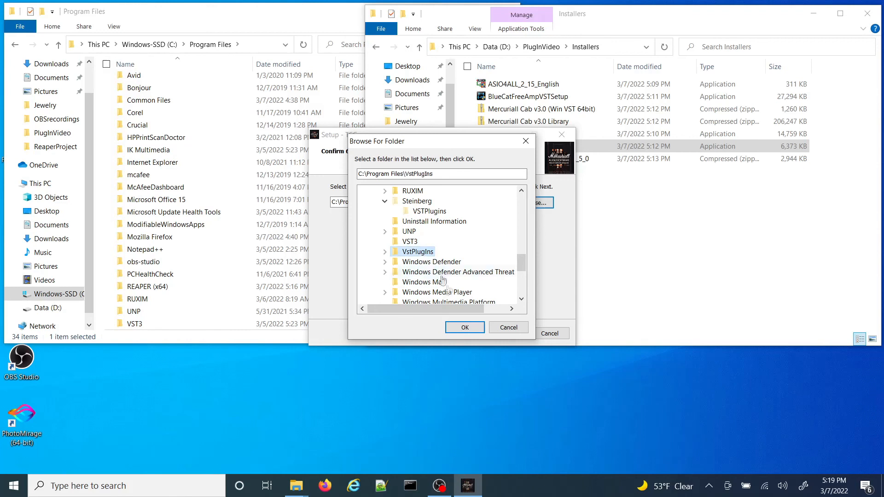
click(465, 328)
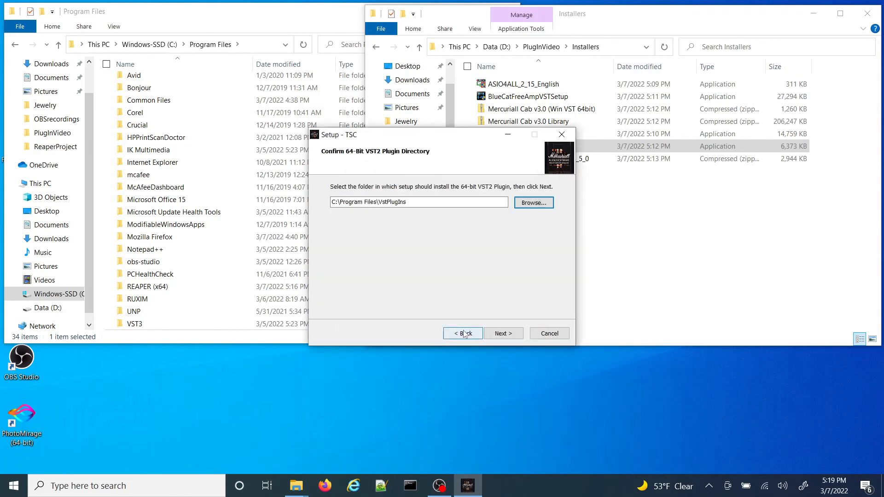
click(501, 334)
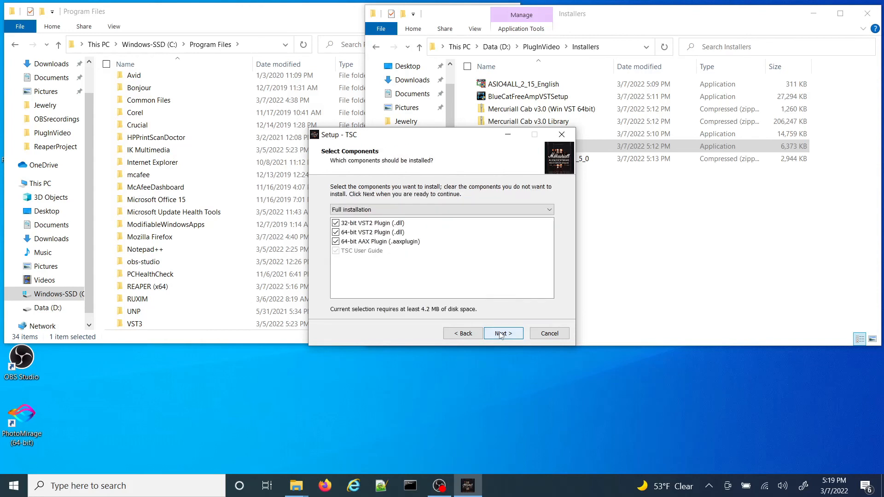
Step: Exclude the 32-bit VST2 and 64-bit AAX components, keep the default Start Menu folder, and complete the TSC installation
click(336, 224)
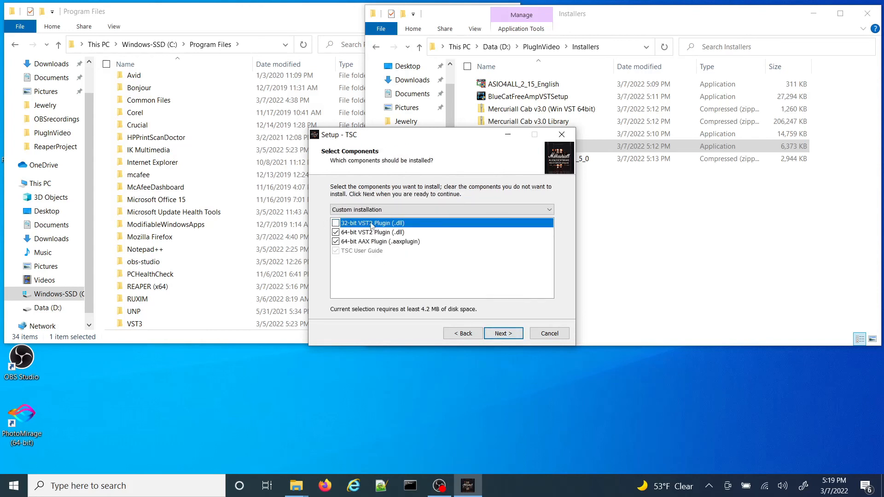
click(335, 241)
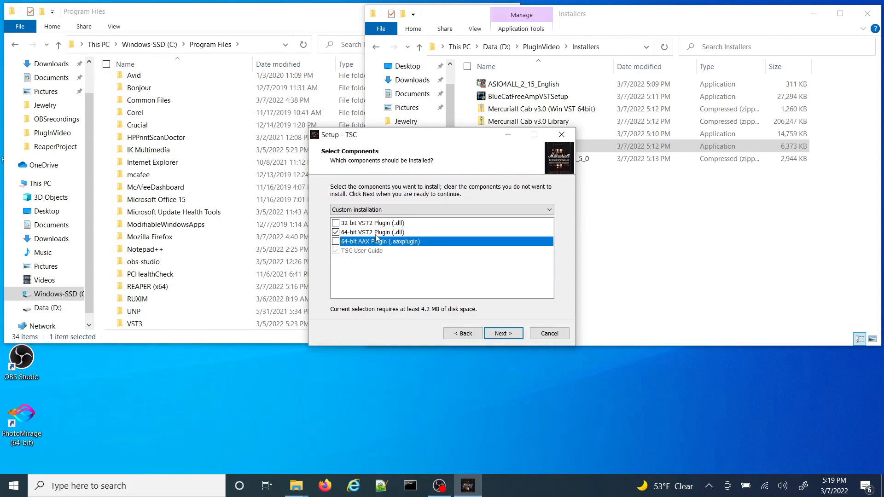
key(Return)
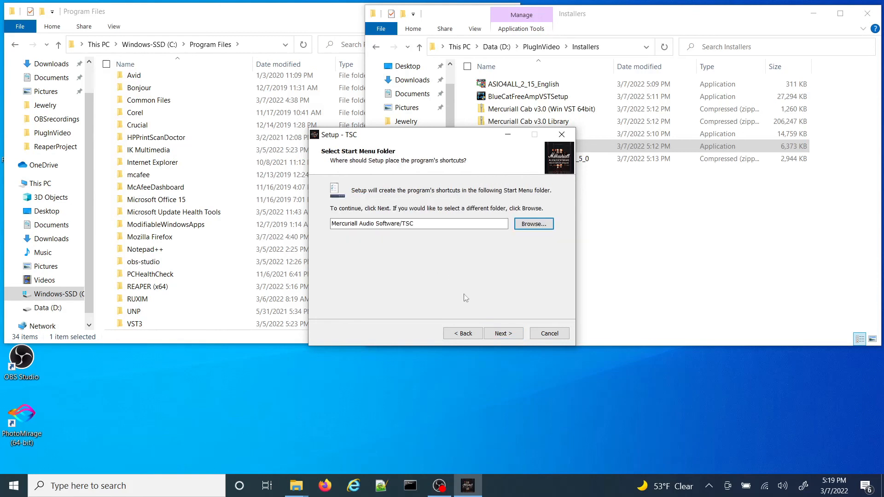
click(508, 334)
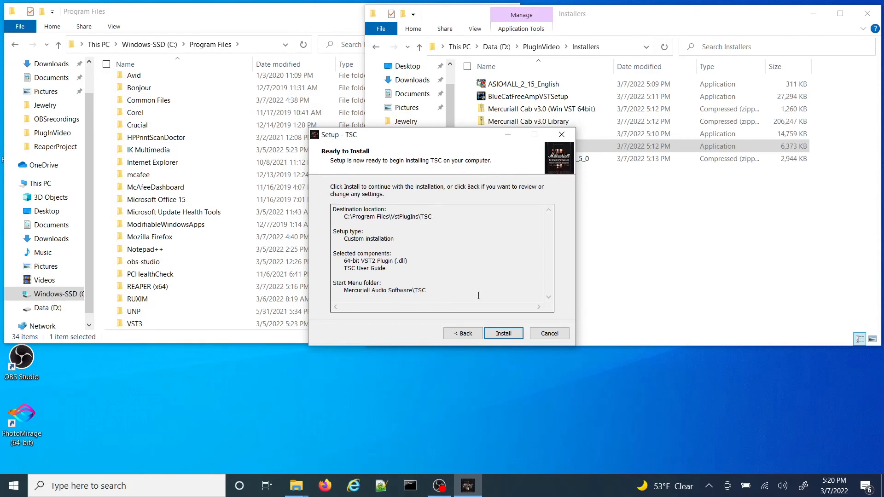
click(499, 335)
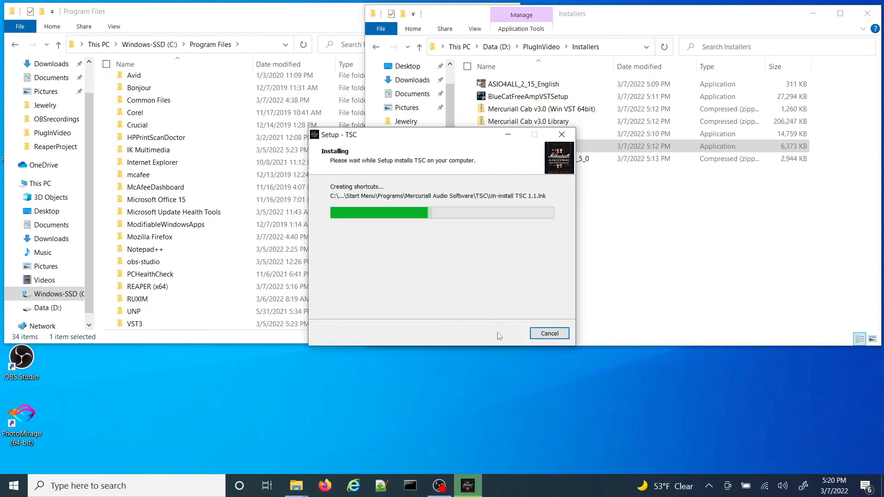
click(503, 334)
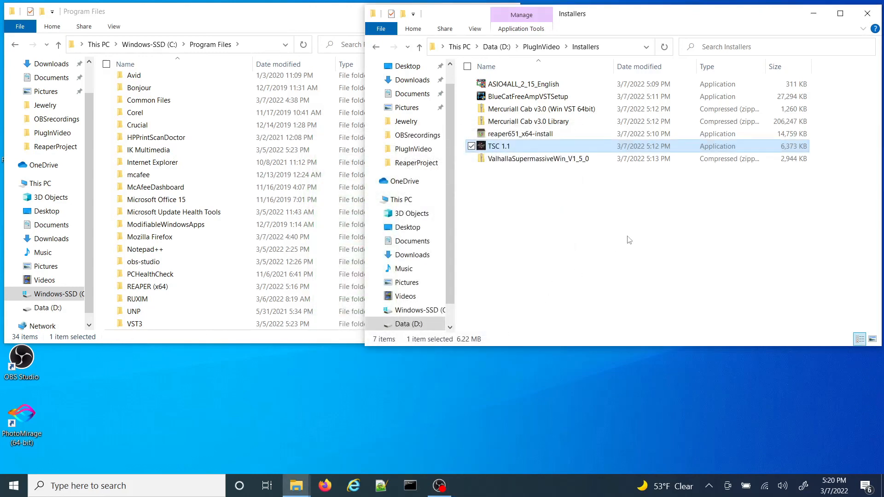
Step: Extract the ValhallaSupermassiveWin_V1_5_0 zip archive into its own folder inside the Installers folder
click(543, 161)
right_click(541, 159)
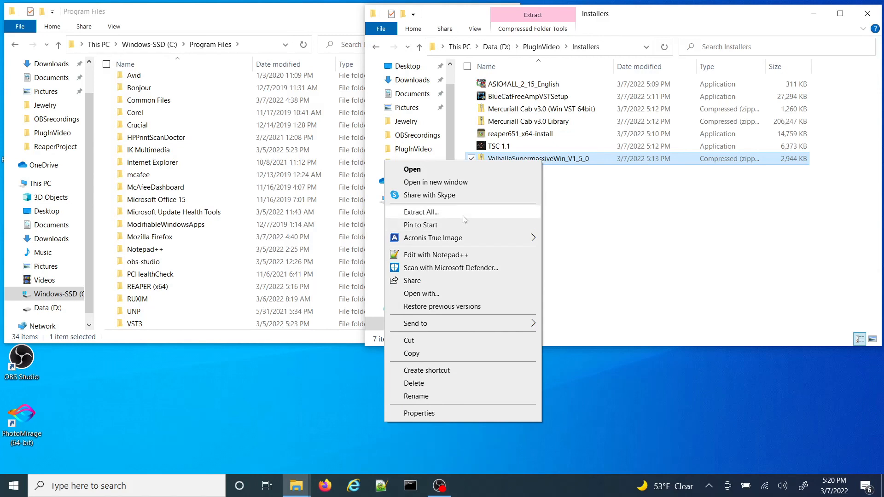
click(598, 205)
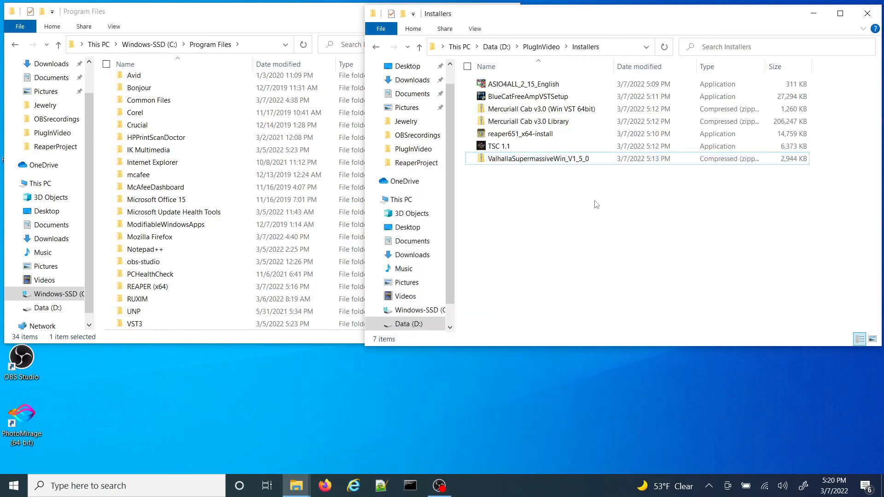
click(545, 156)
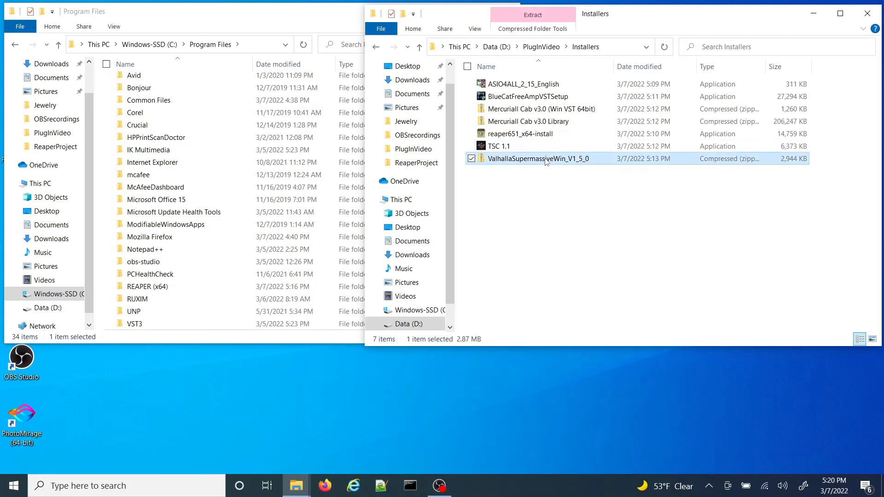
right_click(545, 157)
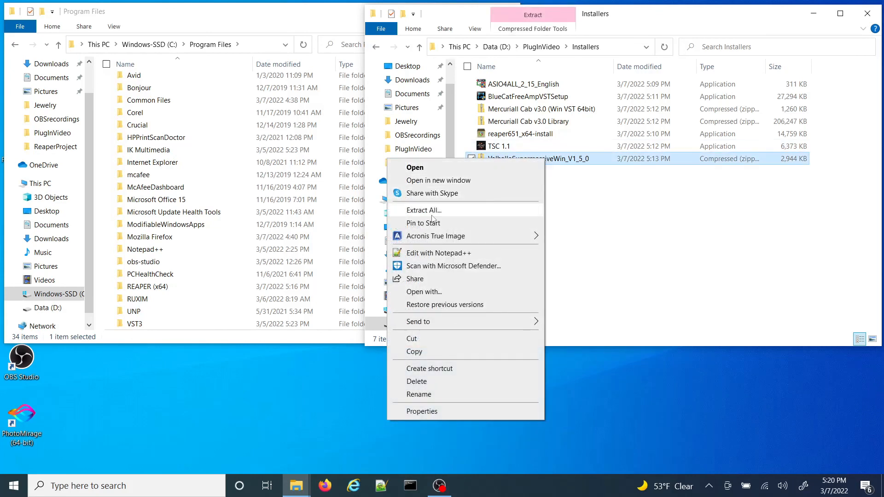
click(424, 210)
click(542, 361)
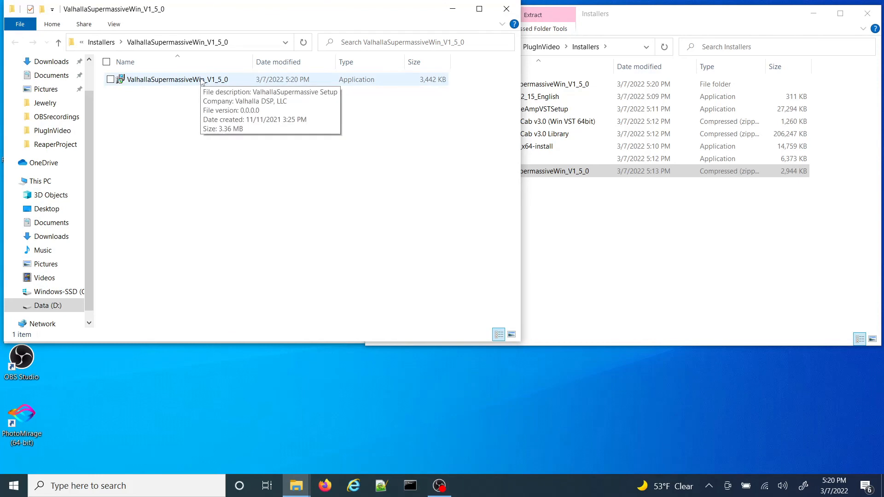
Step: Run the extracted ValhallaSupermassiveWin_V1_5_0 setup despite the SmartScreen block, and choose only the 64-bit VST 2.4 plugin format
double_click(202, 81)
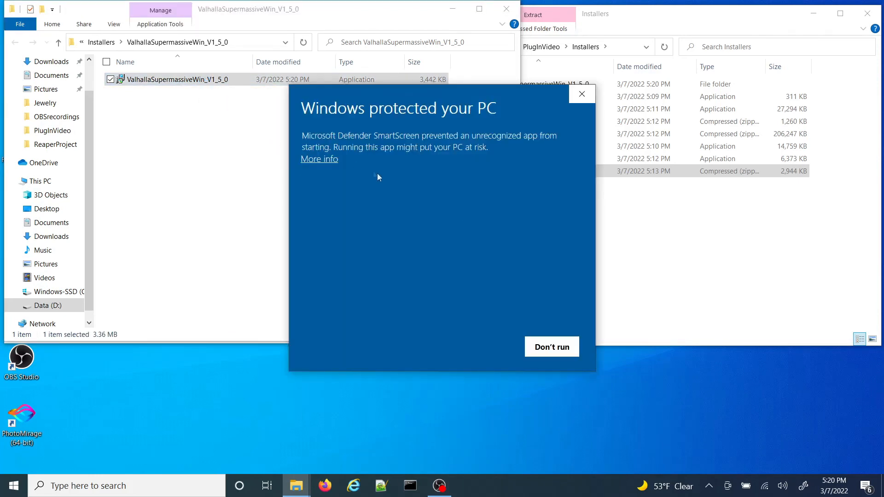
click(324, 160)
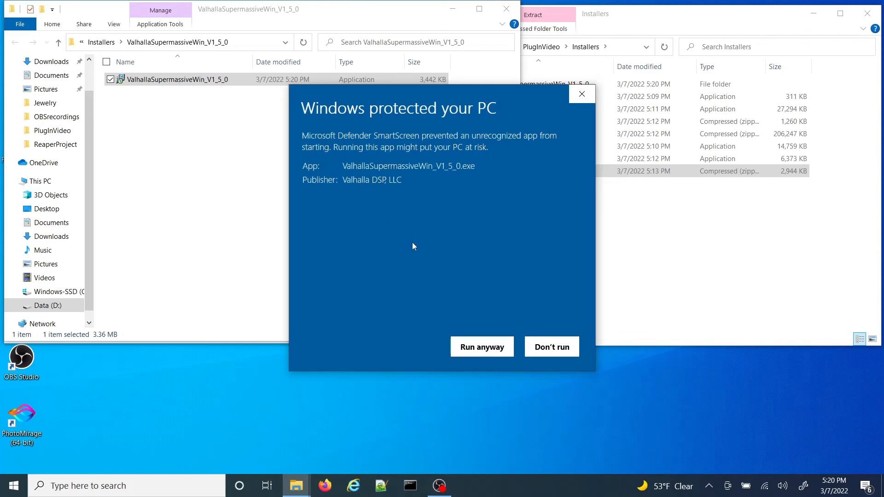
click(482, 347)
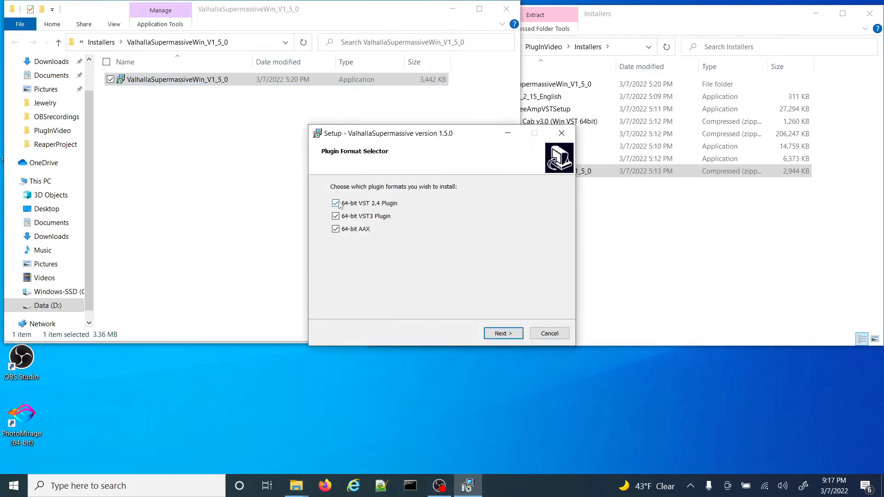
click(336, 229)
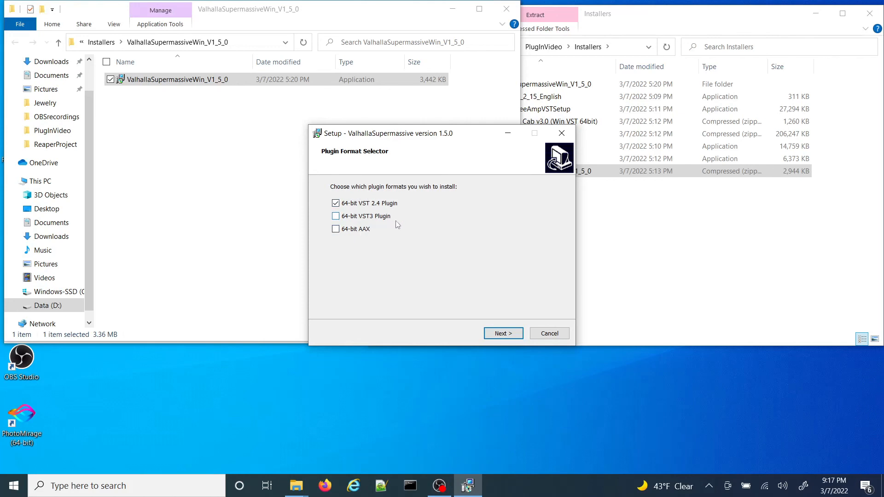
Step: Set ValhallaSupermassive's 64-bit VST 2.4 installation folder to C:\Program Files\VstPlugIns
click(497, 339)
click(392, 300)
click(504, 335)
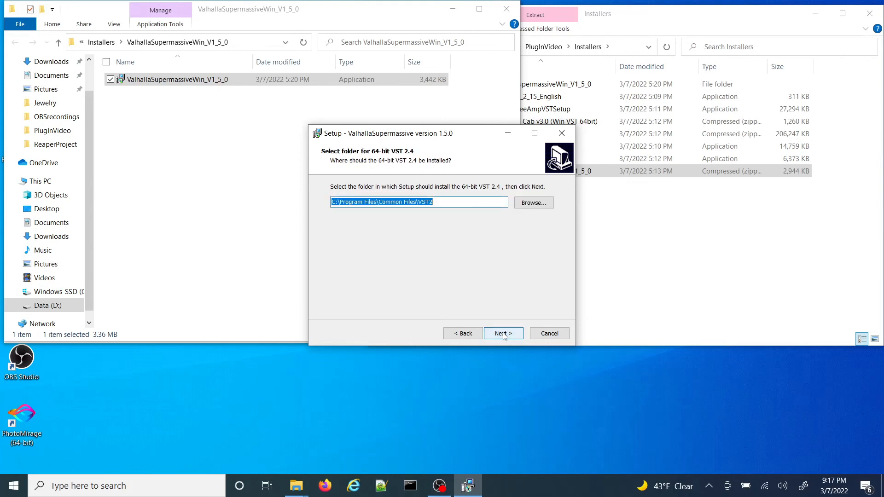
click(530, 203)
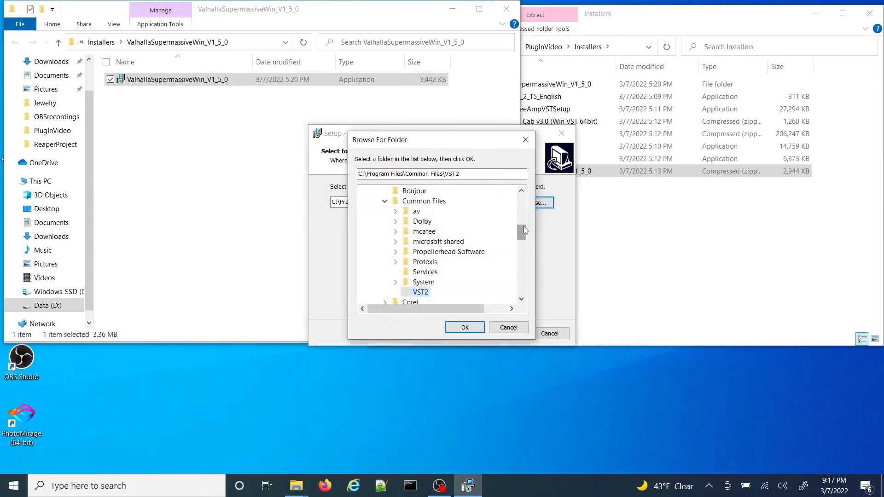
mouse_move(524, 225)
mouse_down()
mouse_move(524, 202)
mouse_move(523, 214)
mouse_up()
click(418, 264)
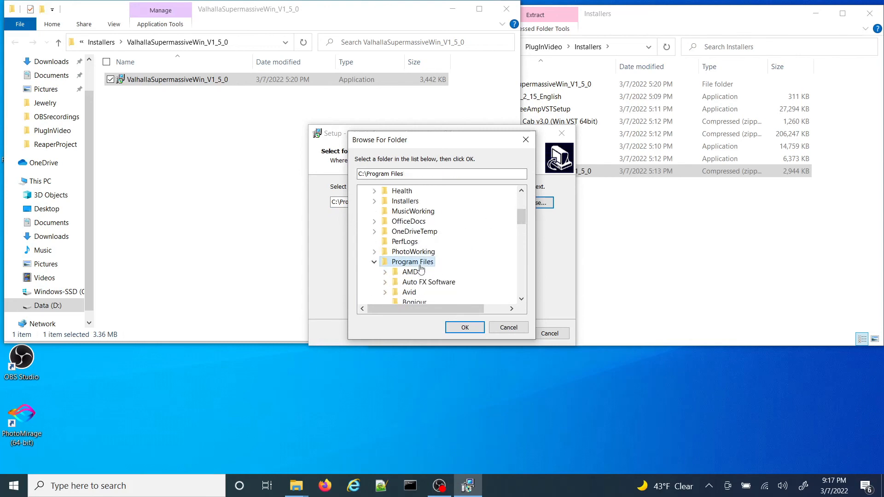
drag(518, 220, 511, 270)
click(426, 272)
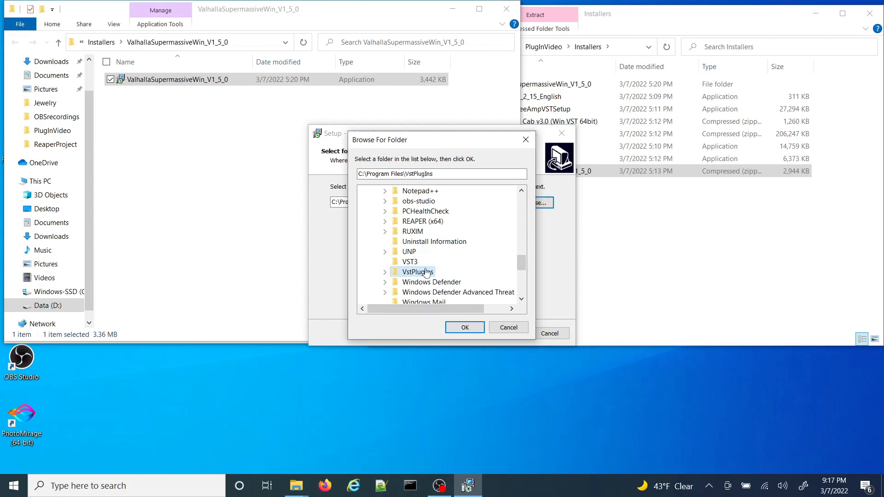
click(463, 329)
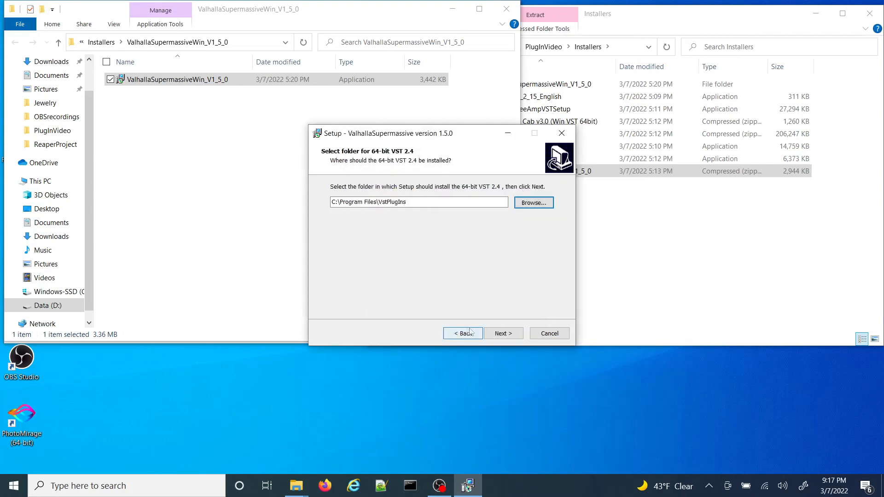
Step: Install ValhallaSupermassive version 1.5.0 with the chosen settings and exit its setup wizard
click(502, 333)
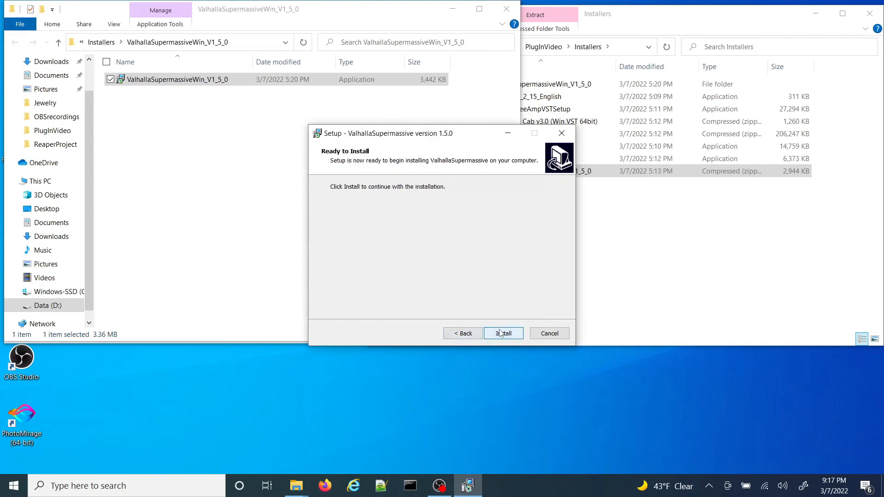
click(501, 333)
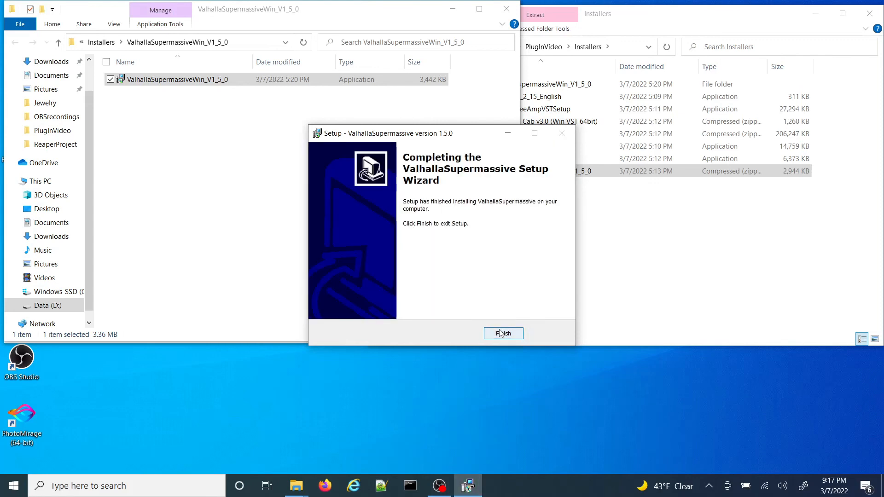
click(501, 333)
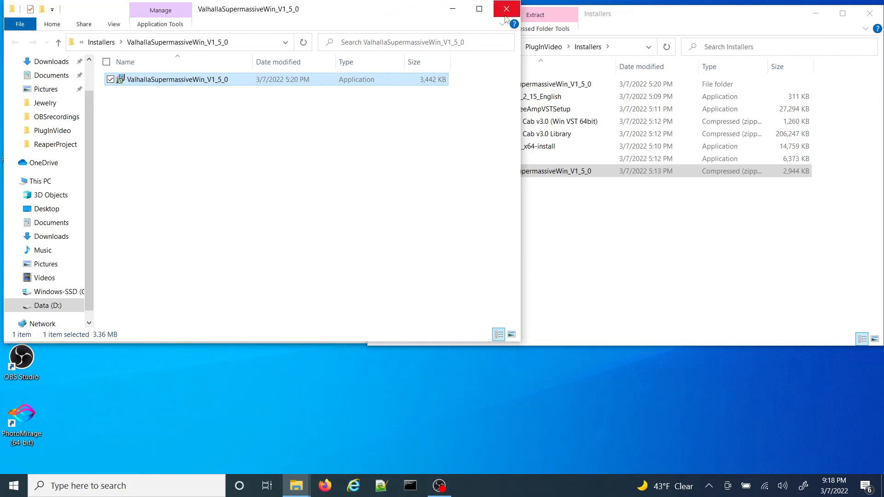
Step: Extract the Mercuriall Cab v3.0 (Win VST 64bit) zip archive into its own folder inside the Installers folder
click(102, 42)
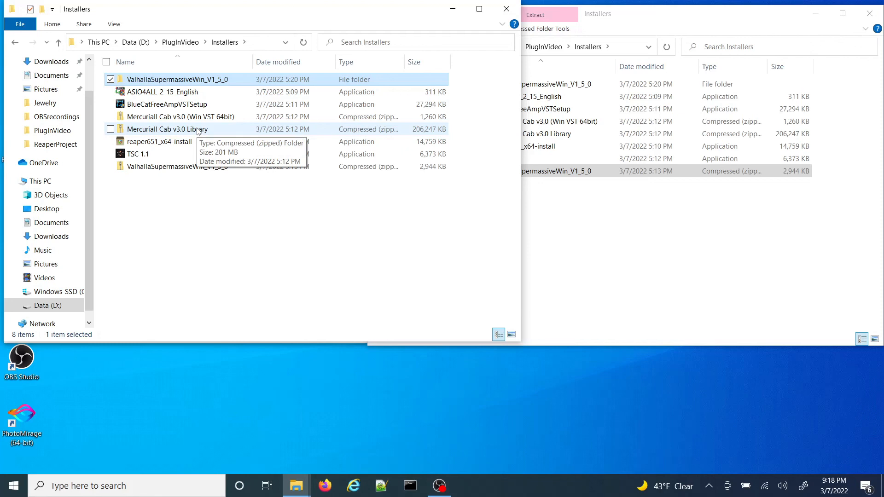
click(175, 122)
right_click(175, 123)
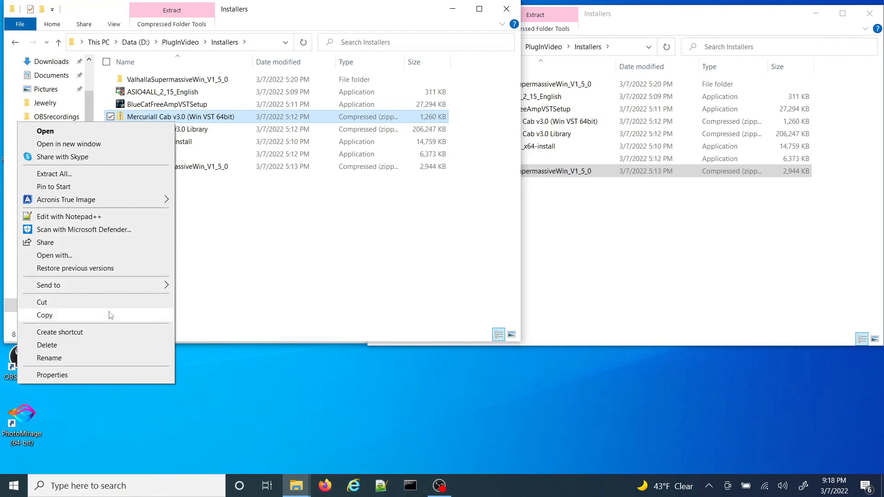
click(60, 175)
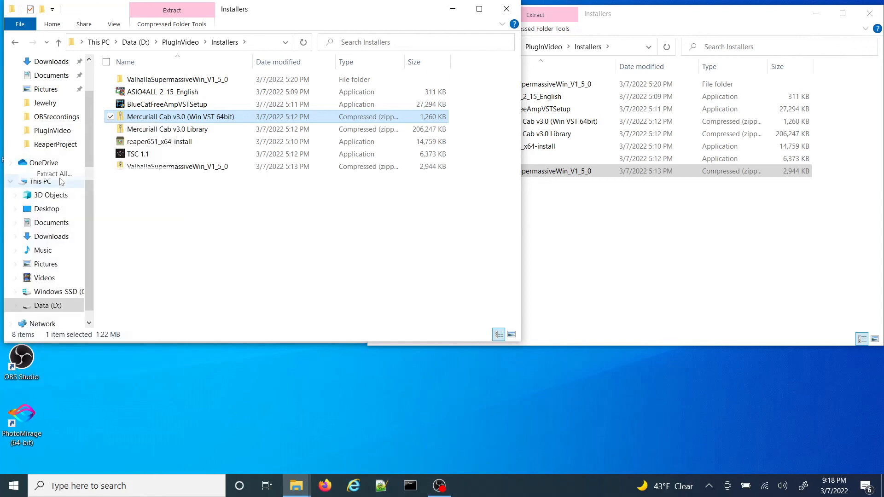
click(61, 181)
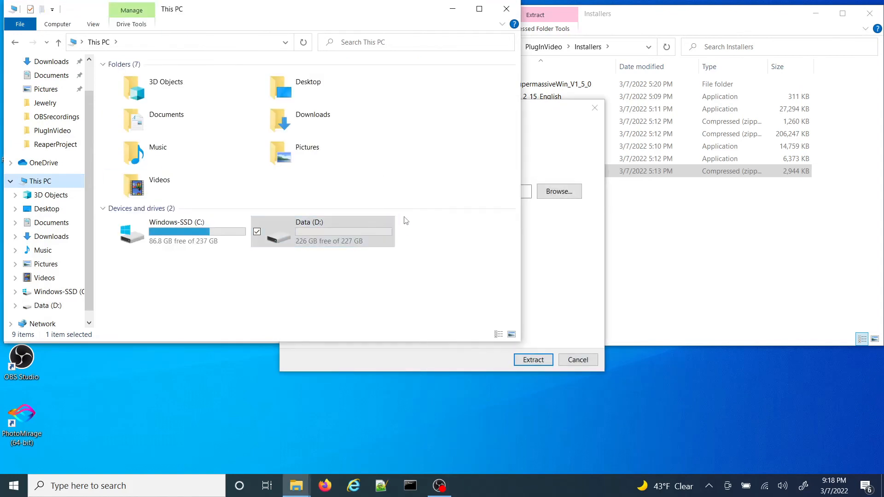
click(15, 43)
click(551, 270)
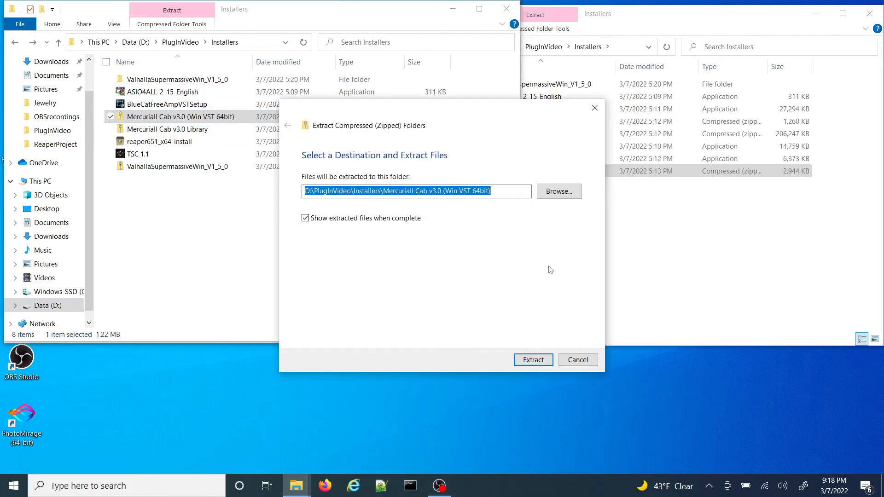
click(539, 364)
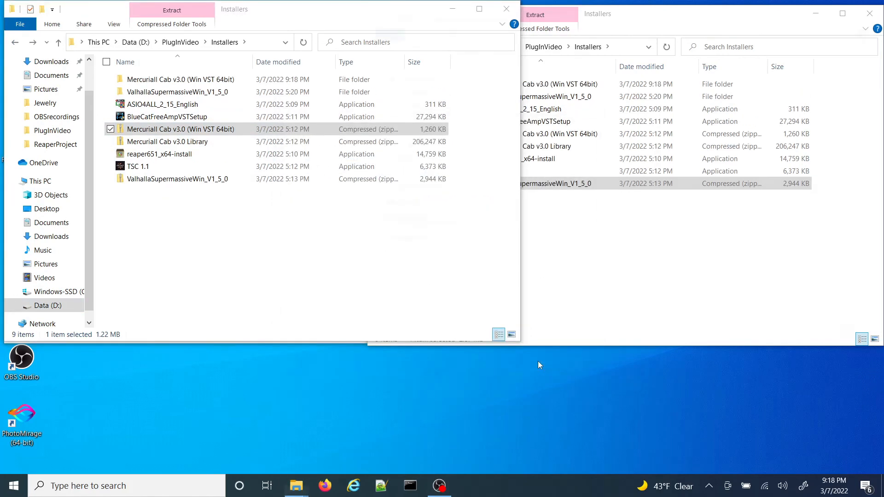
Step: Start extracting the Mercuriall Cab v3.0 Library zip archive from the Installers folder
click(189, 143)
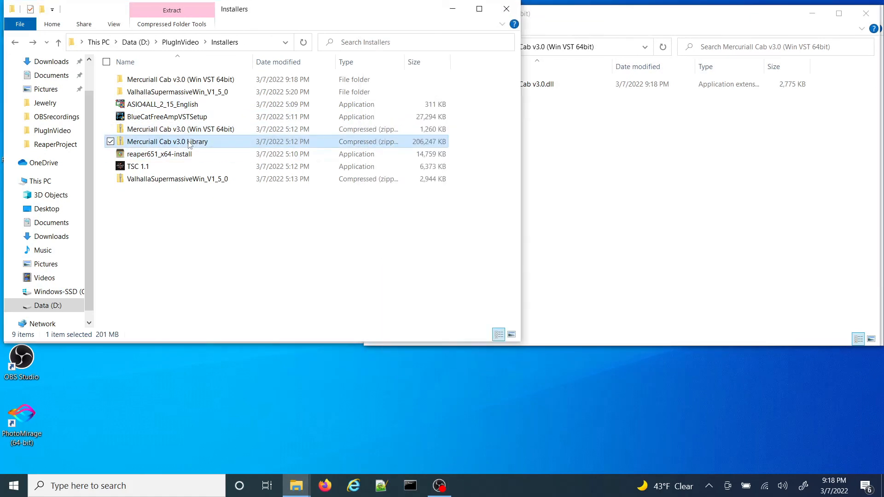
click(189, 143)
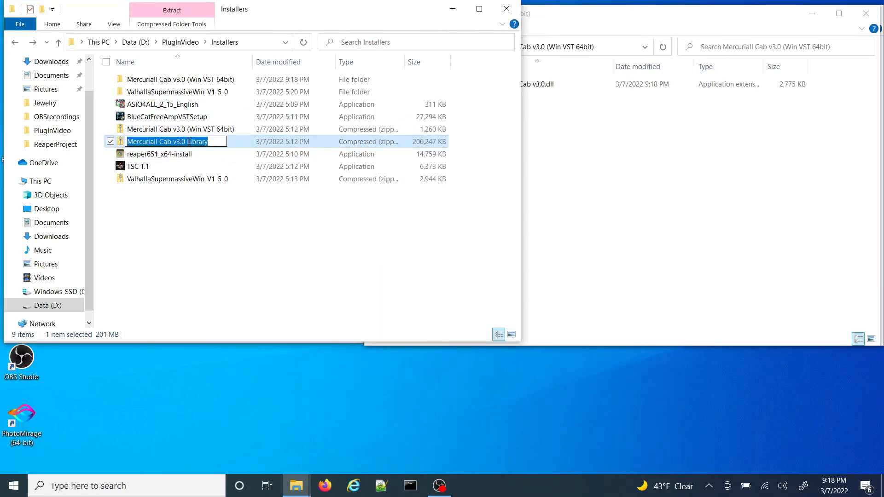
click(221, 150)
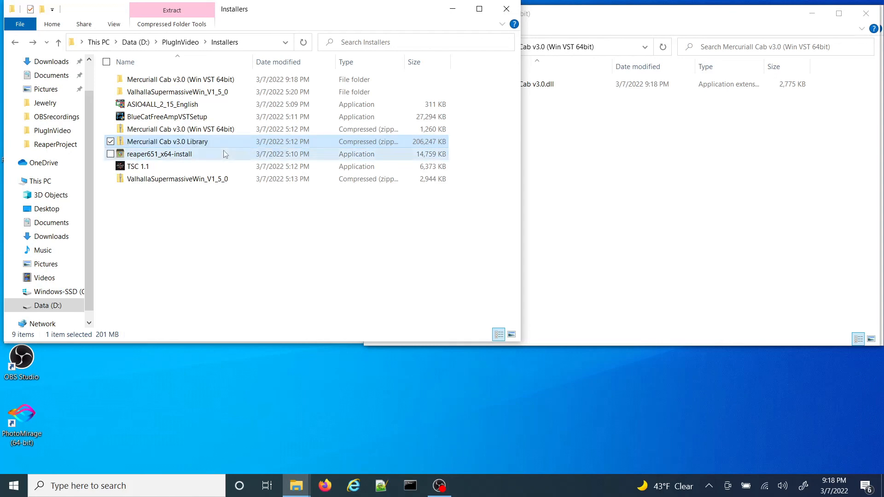
click(219, 141)
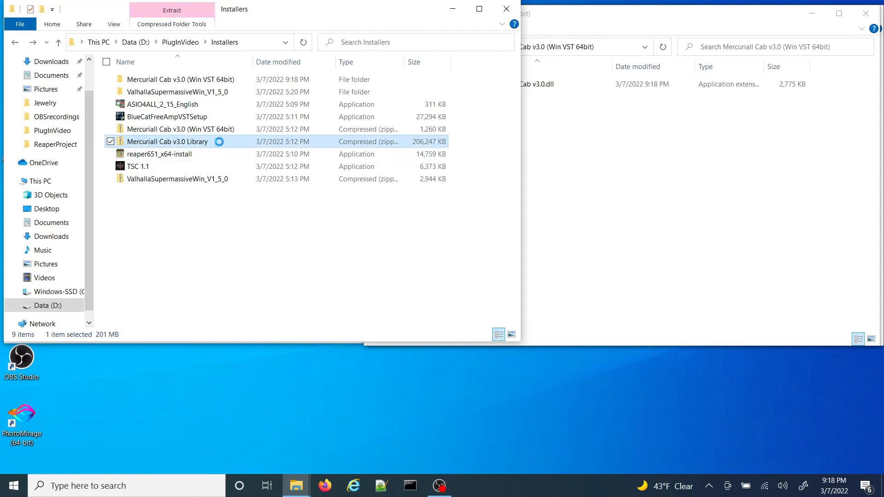
right_click(221, 145)
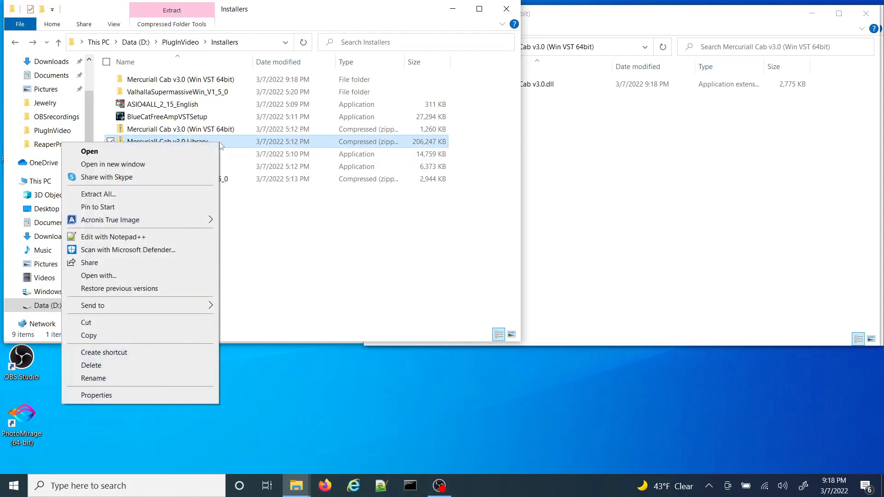
click(123, 199)
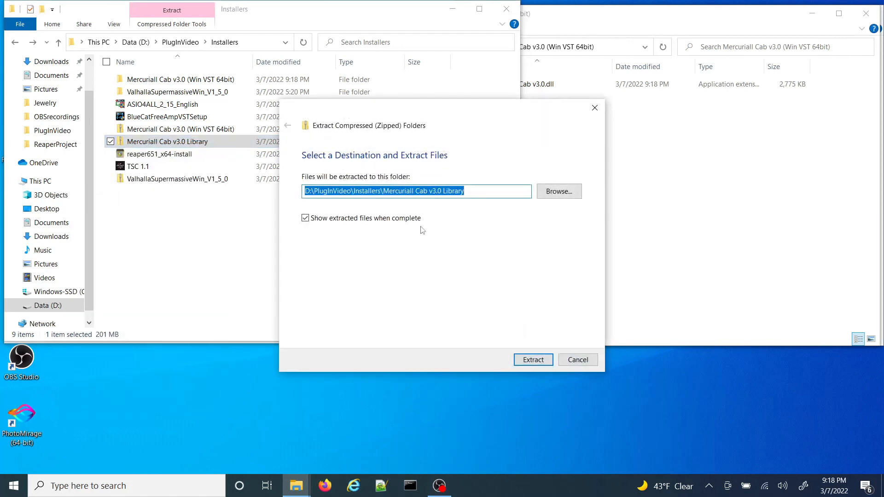
Step: Set the library's extraction destination to C:\Program Files\VstPlugIns and extract it there with administrator permission
click(547, 193)
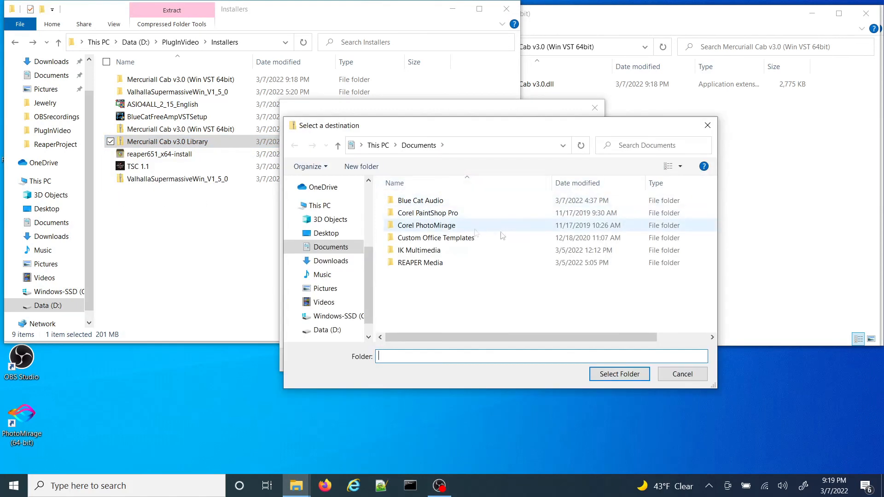
click(383, 146)
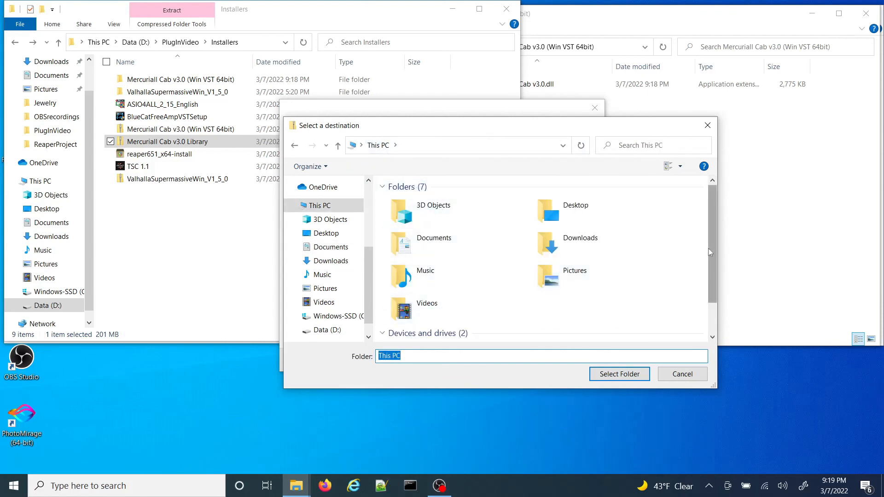
drag(711, 250, 712, 279)
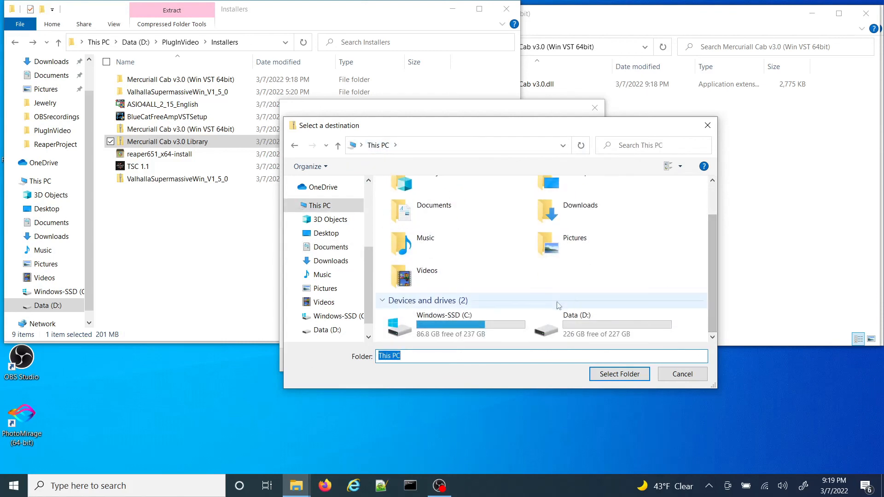
double_click(496, 316)
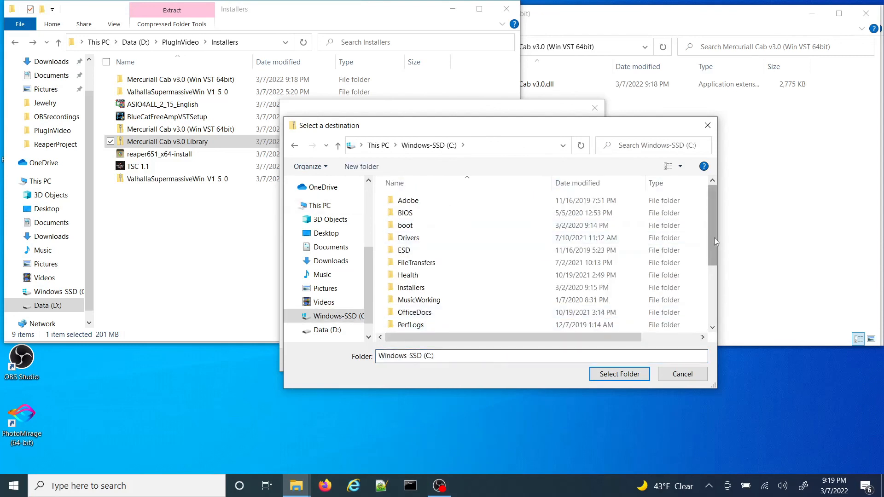
drag(709, 256, 705, 306)
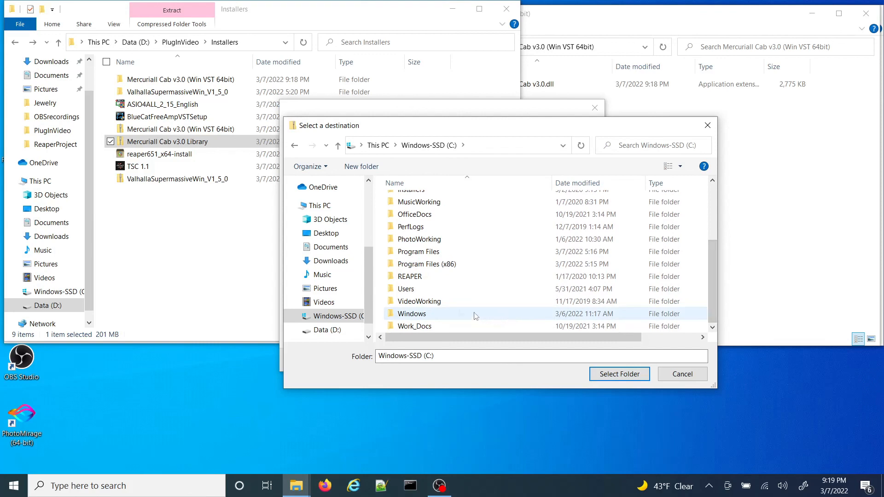
double_click(429, 252)
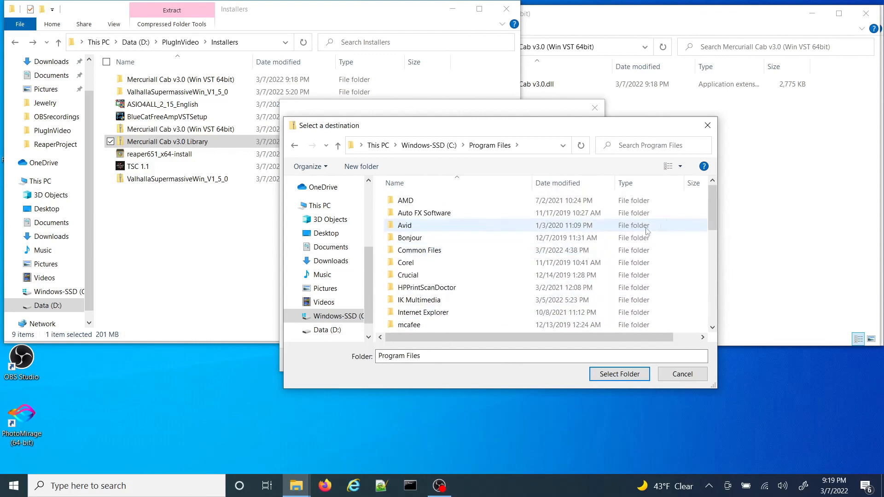
drag(712, 212, 716, 286)
double_click(415, 256)
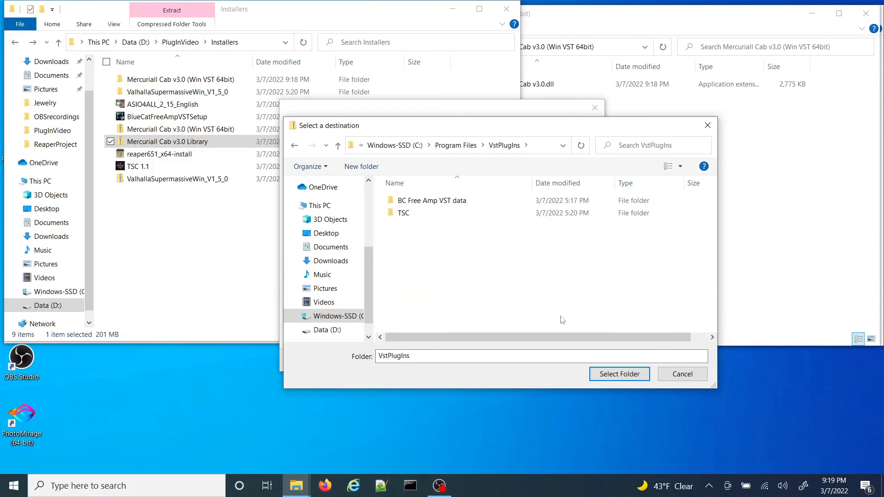
click(616, 376)
click(525, 362)
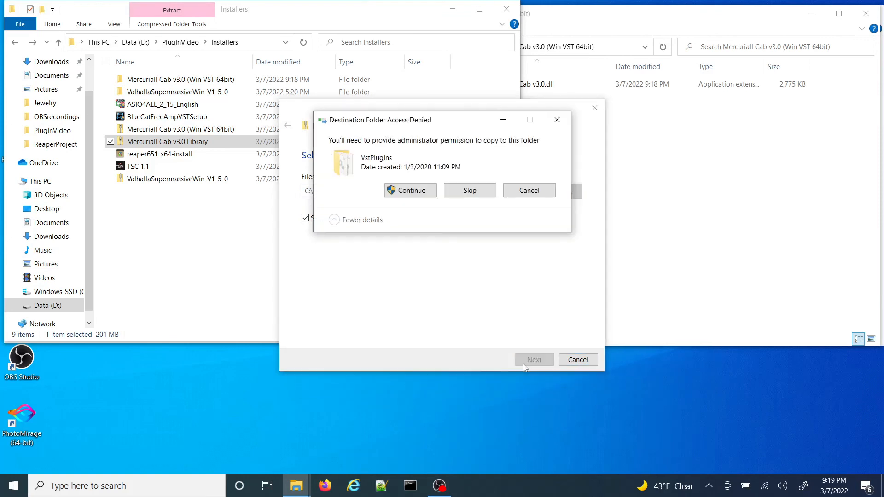
click(407, 193)
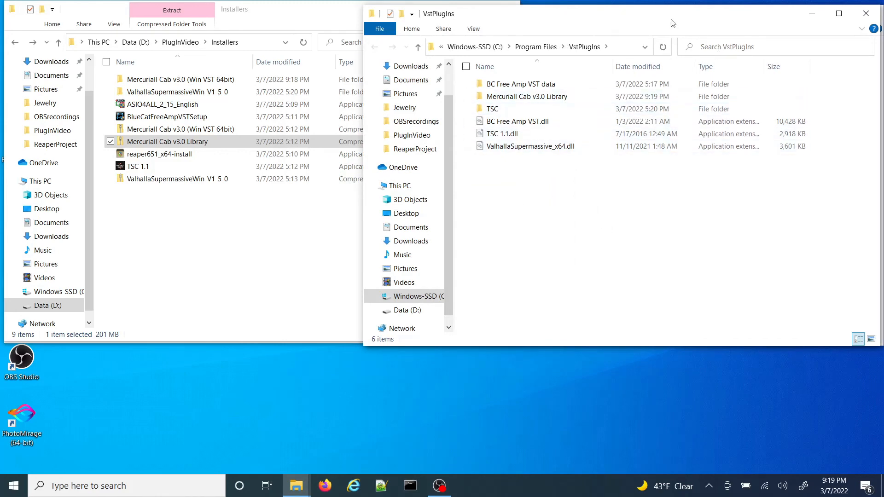
Step: Copy Mercuriall Cab v3.0.dll from the extracted Win VST 64bit folder into C:\Program Files\VstPlugIns, granting administrator permission
drag(673, 23, 462, 134)
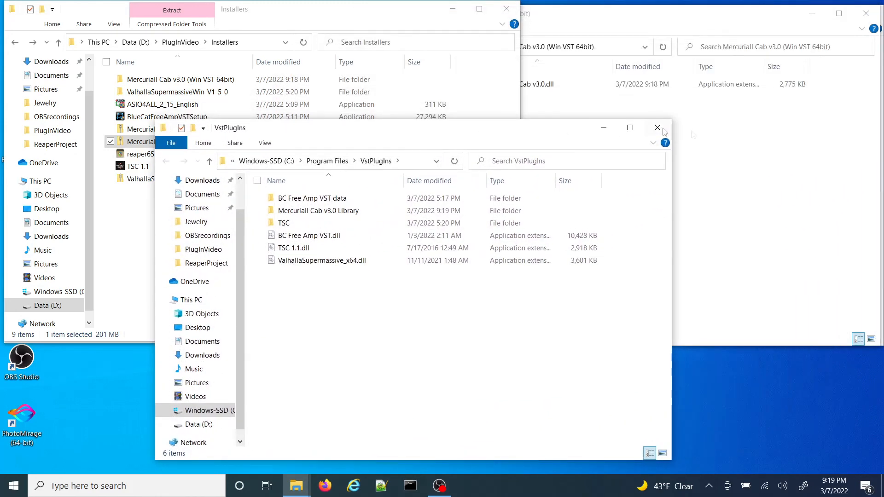
click(748, 157)
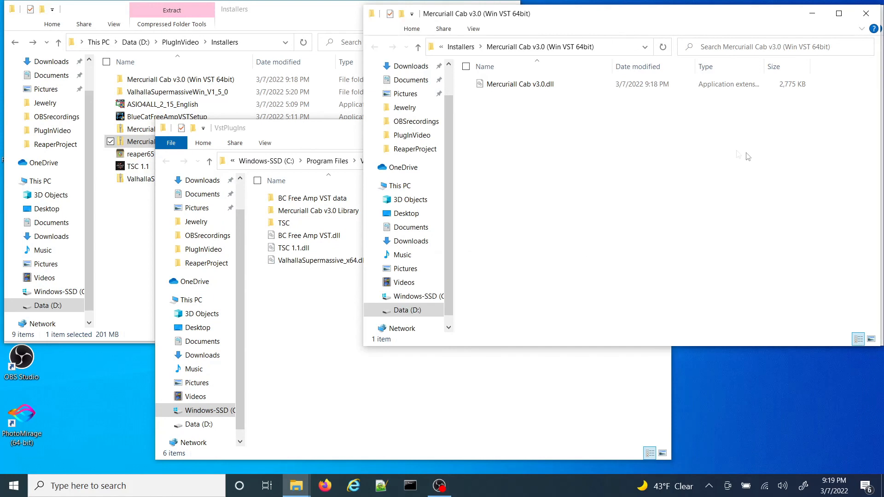
click(525, 87)
right_click(525, 91)
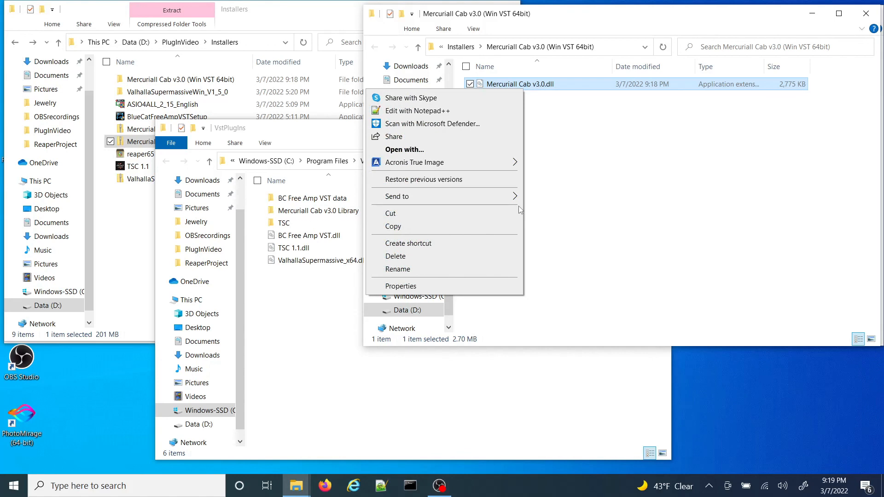
click(449, 227)
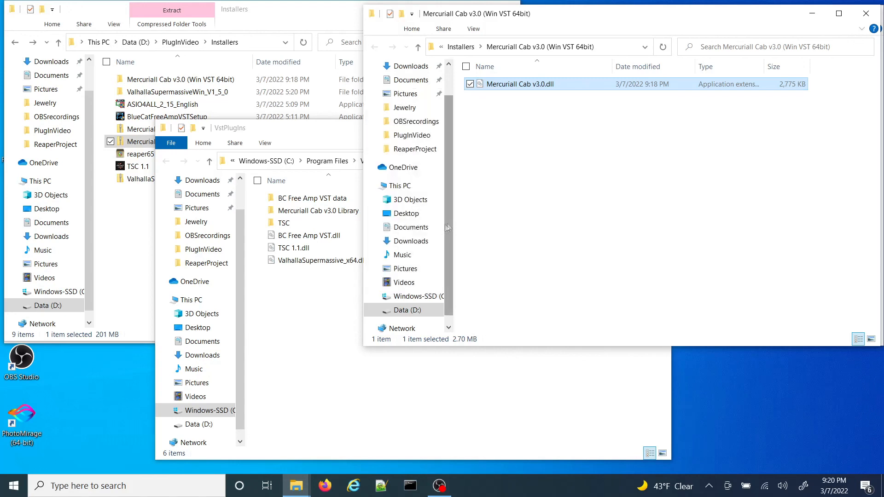
click(345, 143)
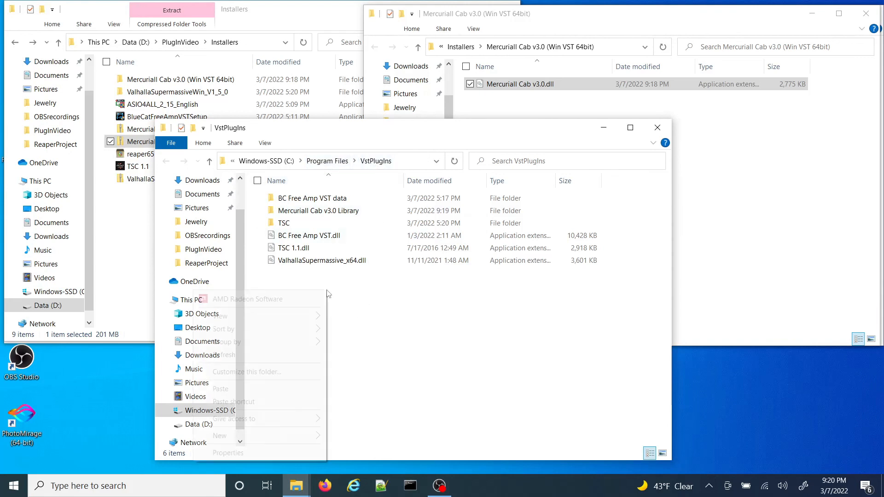
right_click(328, 292)
click(220, 390)
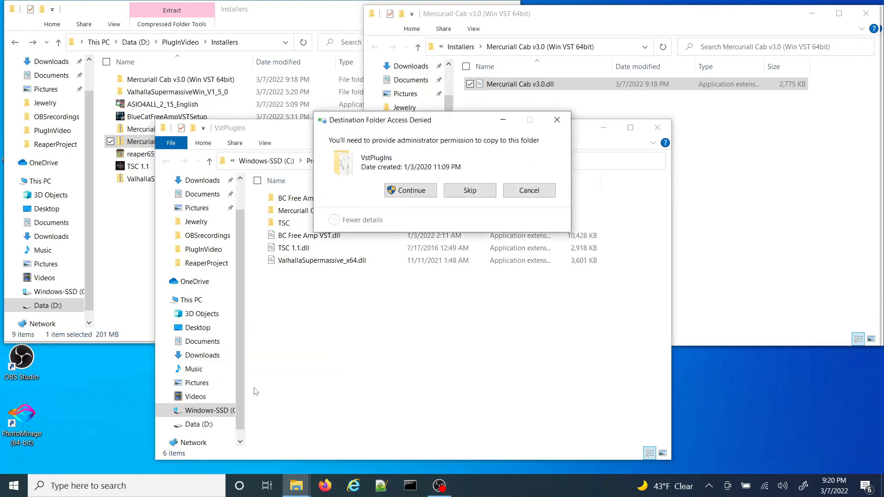
click(415, 190)
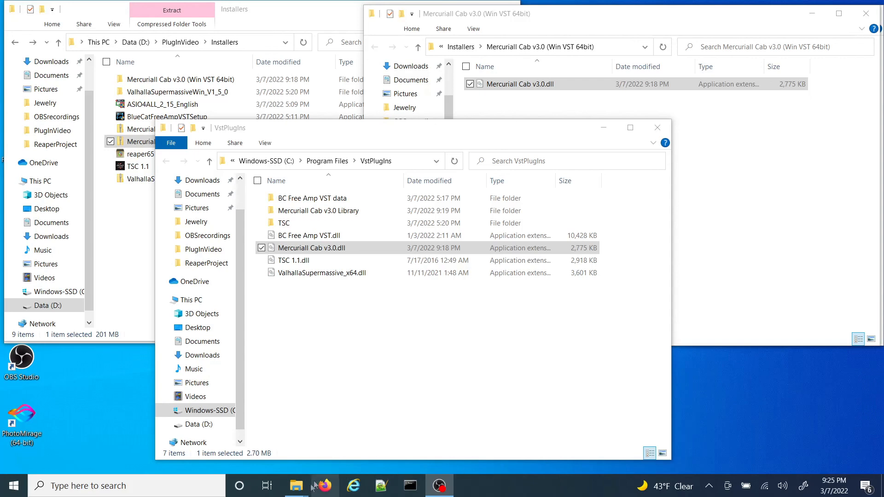
Step: Clear the Installers and Program Files windows off the desktop, then launch REAPER, dismissing the project error and continuing the evaluation
click(314, 21)
click(454, 10)
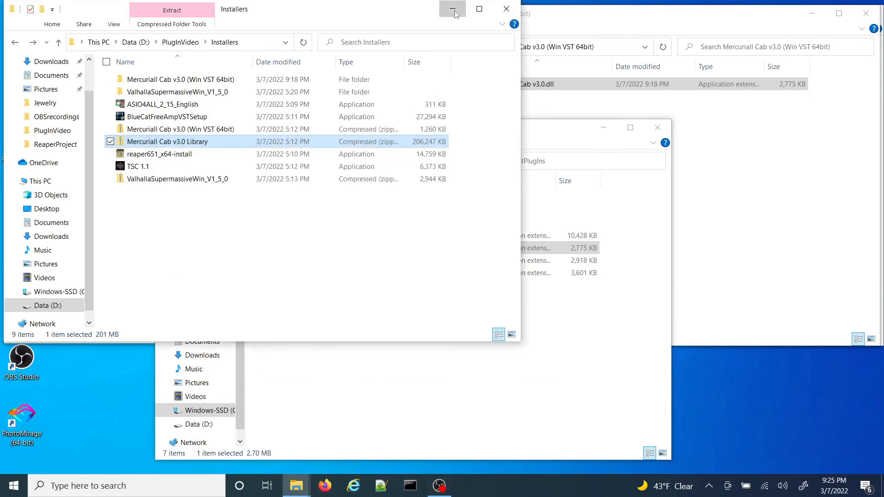
click(224, 21)
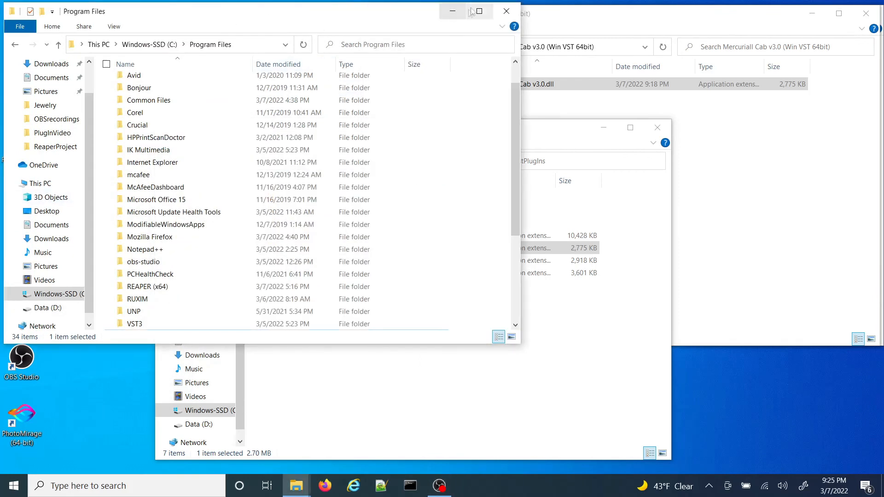
click(452, 11)
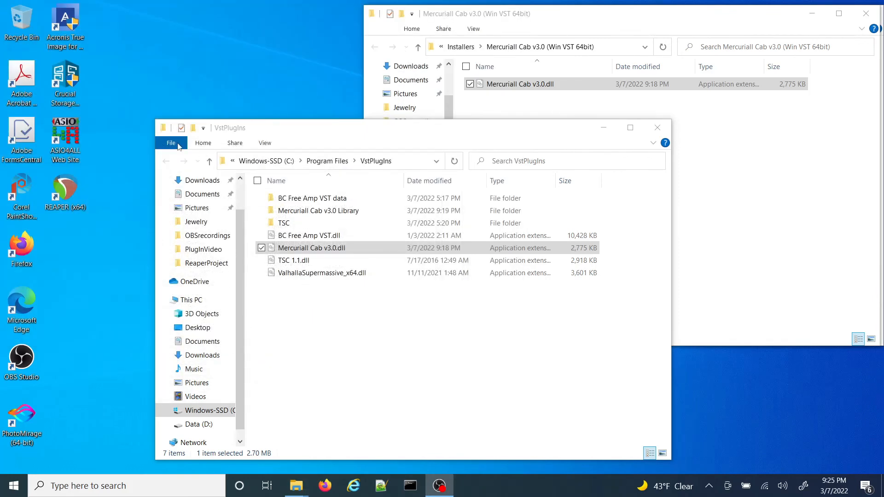
double_click(67, 199)
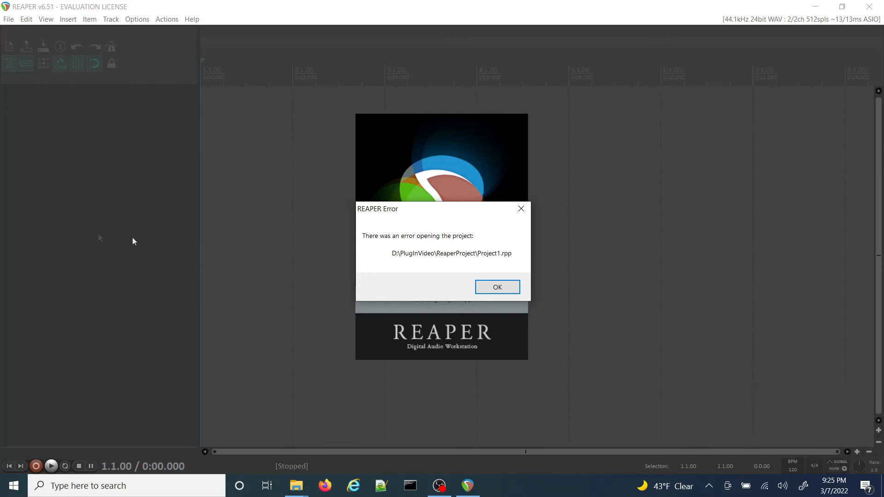
click(521, 208)
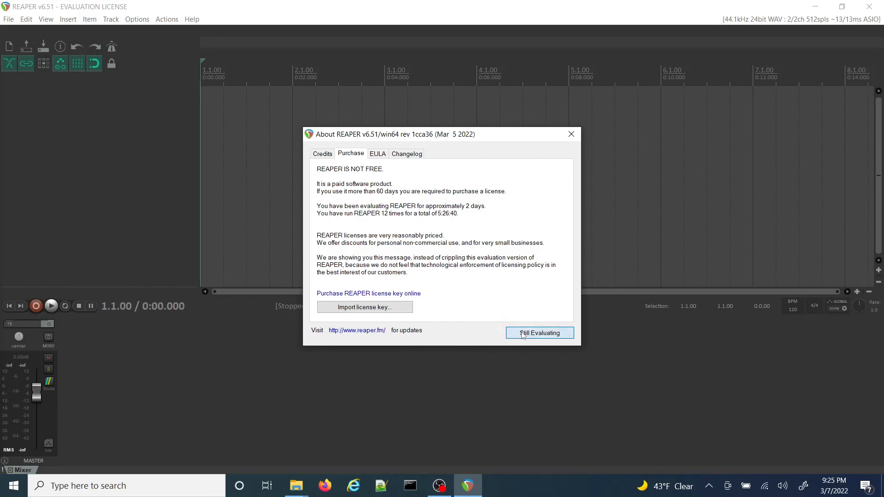
click(523, 334)
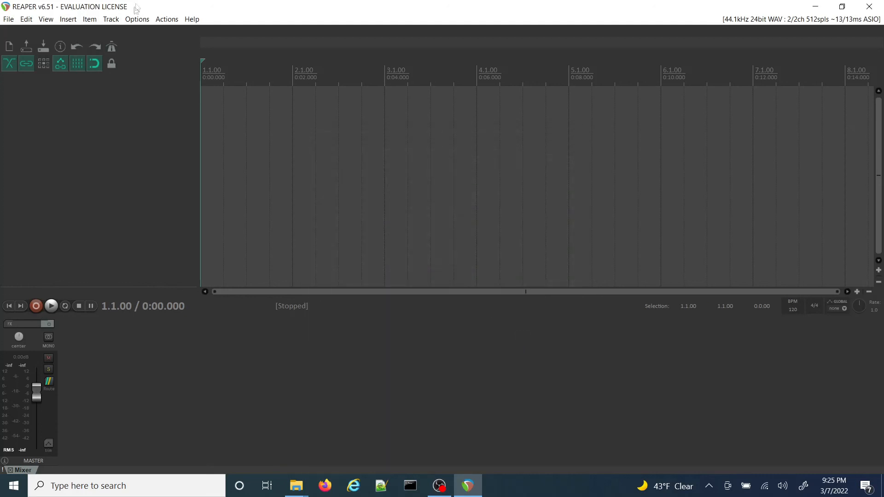
Step: Open the audio device settings in REAPER's preferences
click(138, 20)
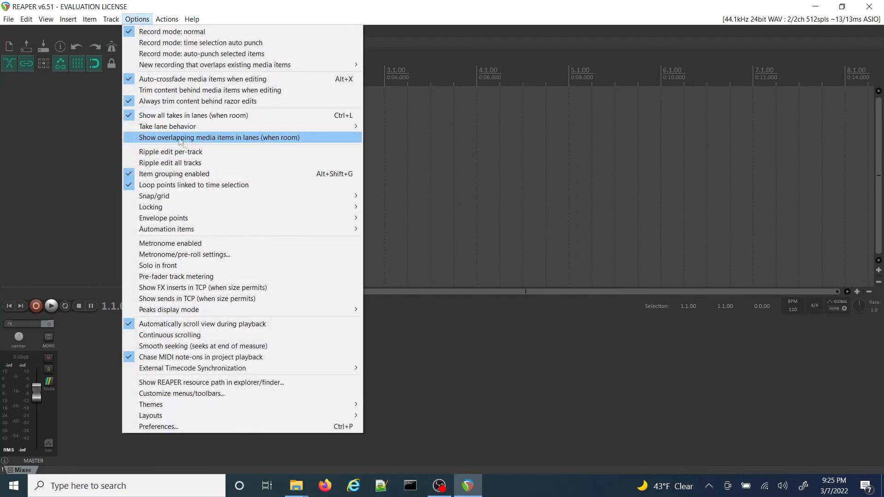
click(187, 427)
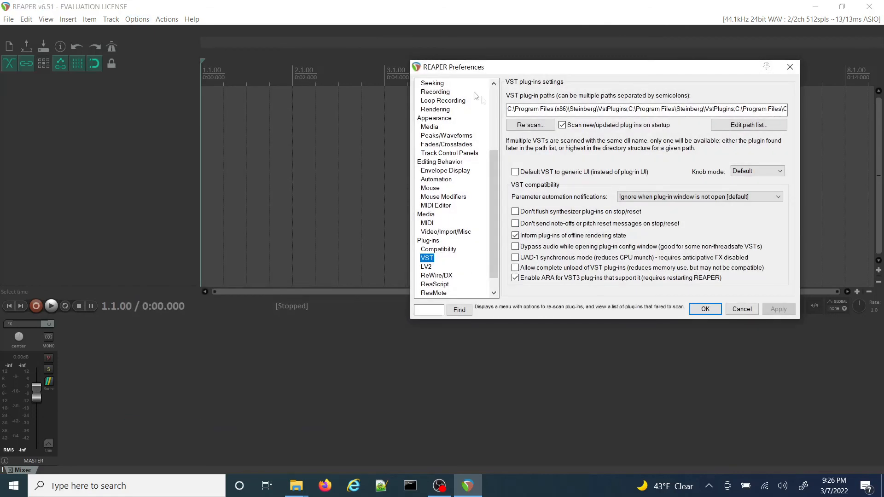
drag(491, 159, 488, 107)
click(431, 130)
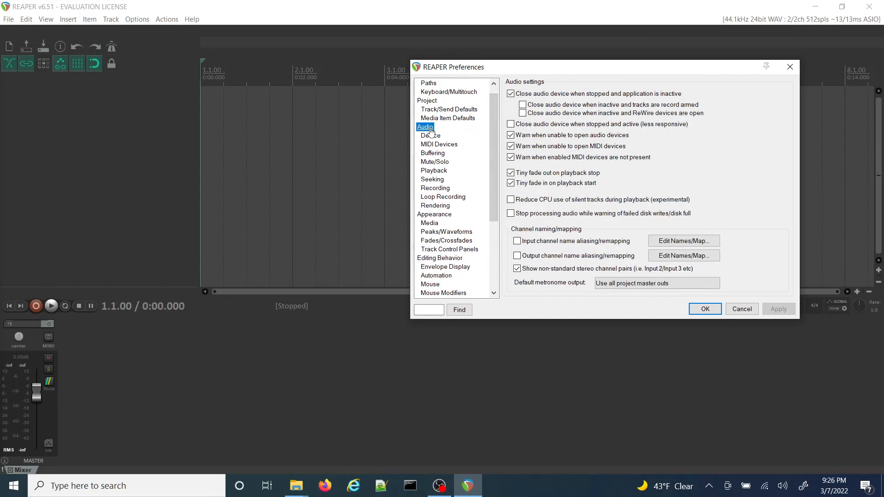
click(435, 138)
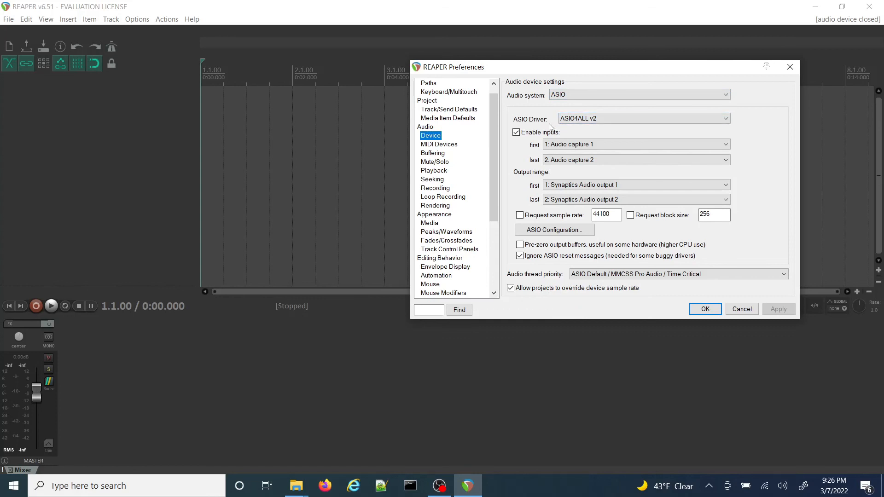
Step: Check the available choices for the first input channel and the first and last output channels of the ASIO4ALL v2 driver
click(561, 144)
click(561, 145)
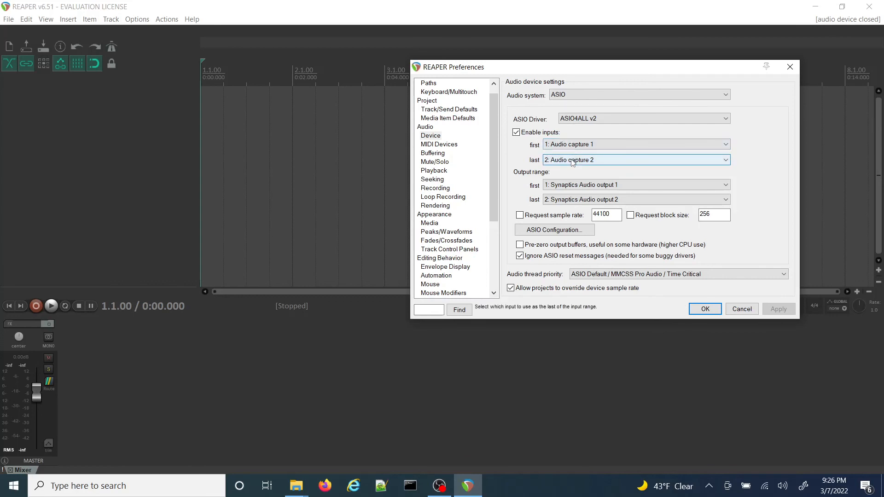
click(562, 189)
click(562, 190)
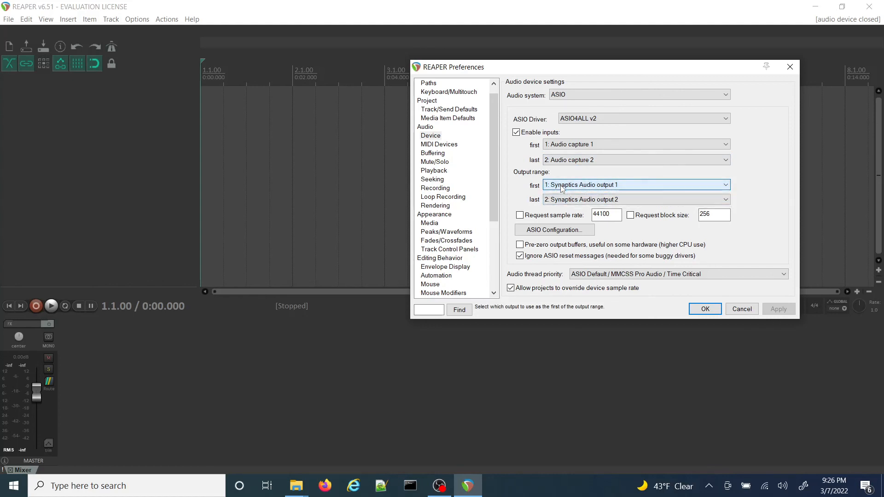
click(562, 200)
click(562, 201)
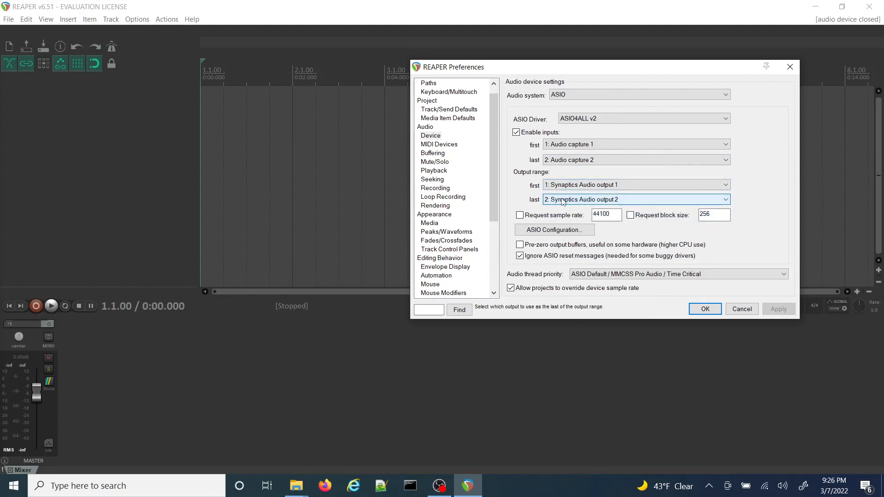
Step: In the ASIO driver configuration, activate AudioBox USB as the device, set the ASIO buffer size to 128 and close the configuration
click(560, 234)
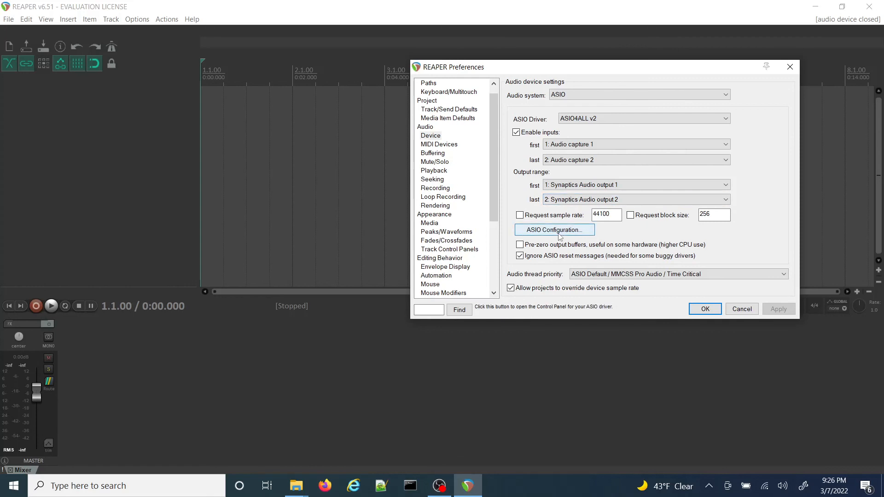
click(560, 234)
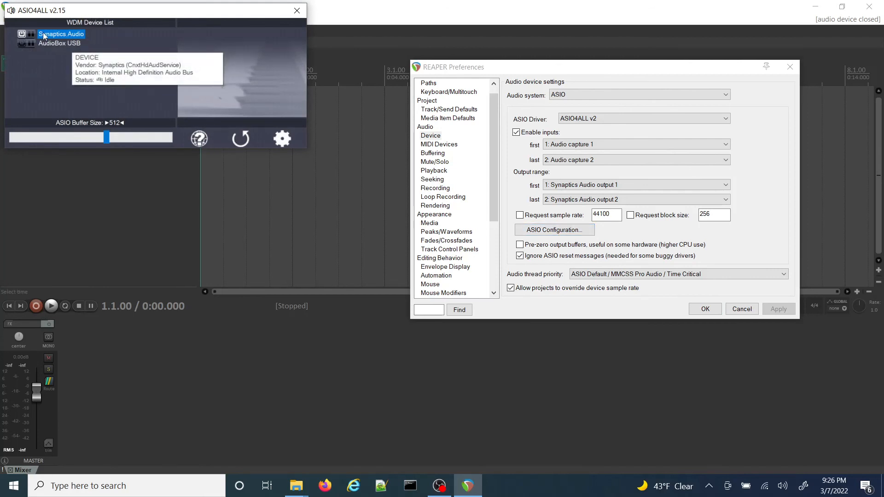
mouse_move(49, 44)
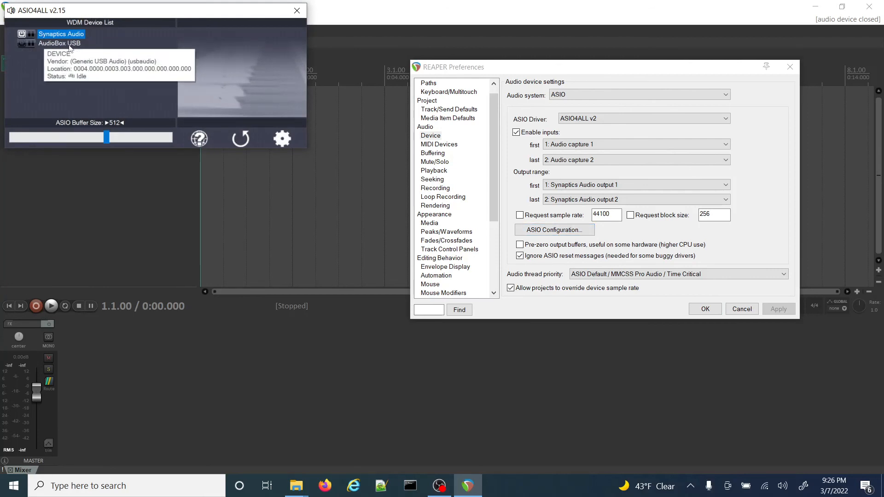
mouse_move(21, 37)
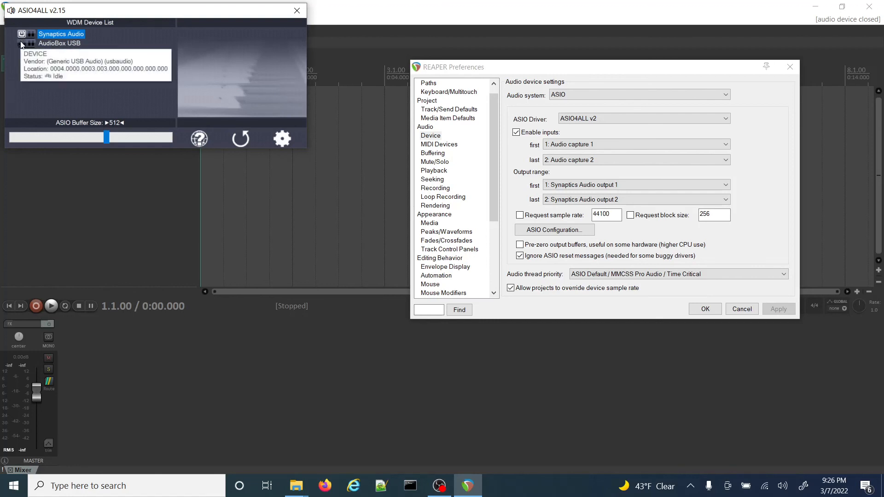
click(21, 43)
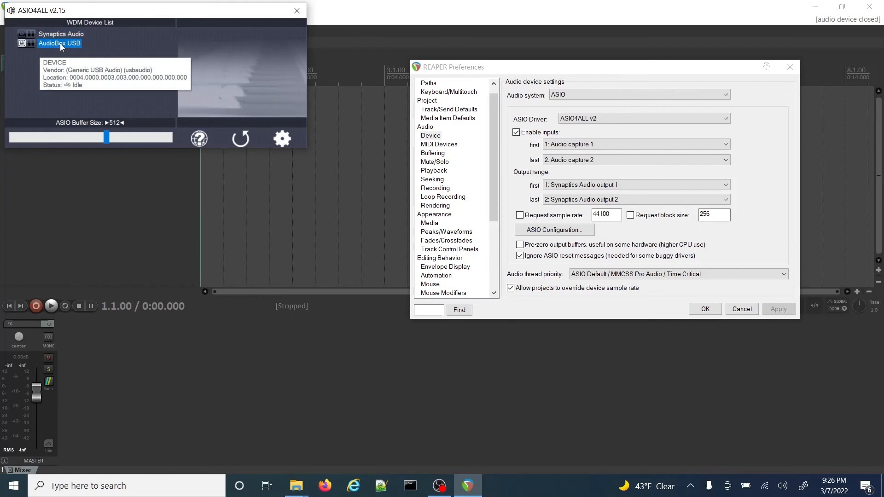
drag(103, 137, 43, 133)
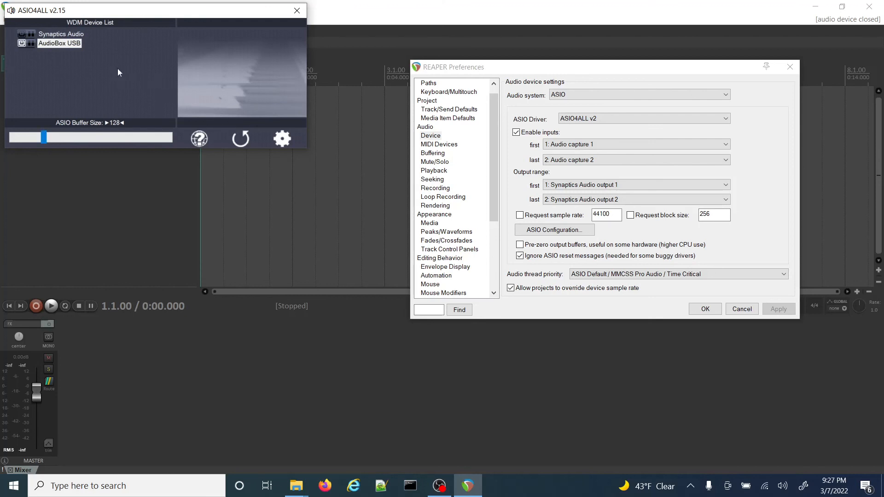
click(298, 10)
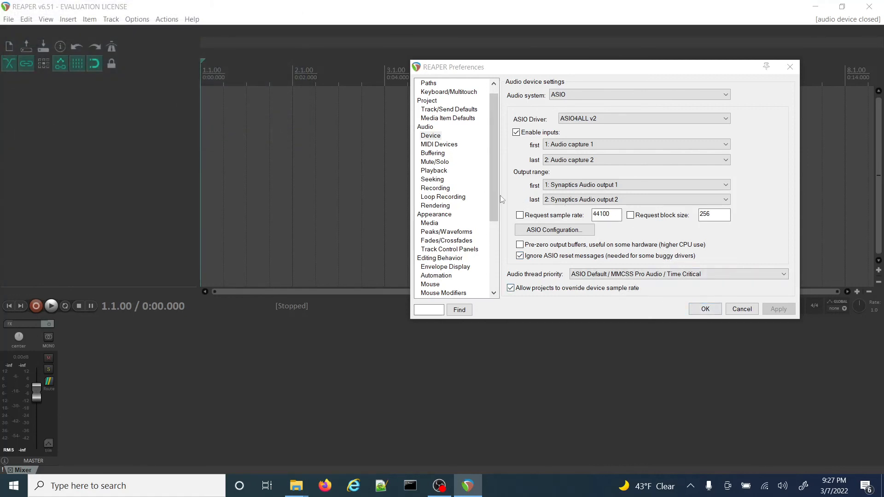
Step: Start adding a new folder to the VST plug-in path list in the preferences
drag(495, 201, 483, 254)
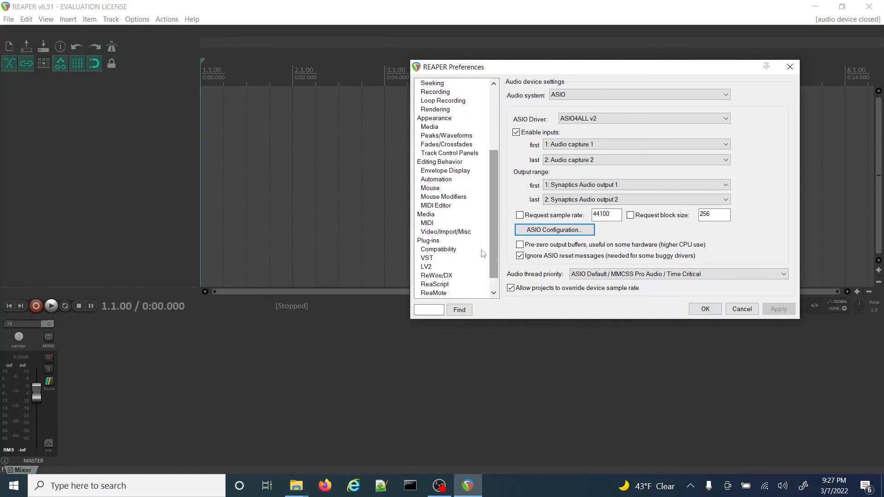
click(428, 259)
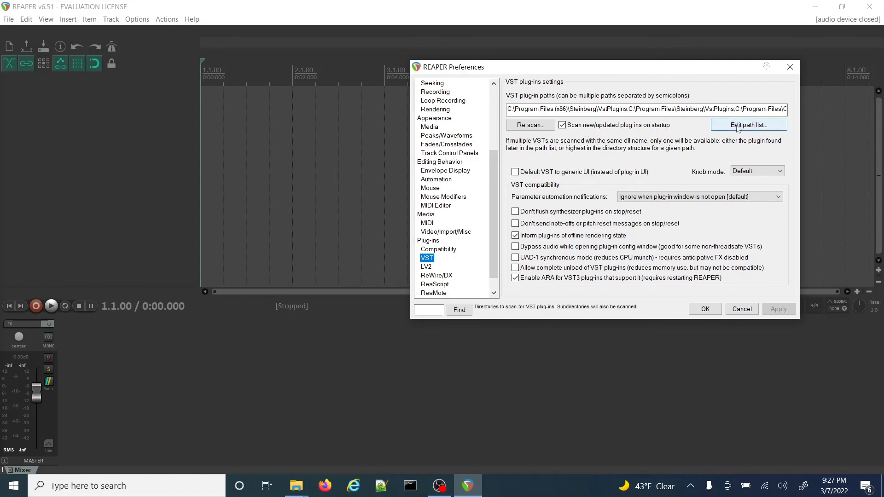
click(722, 127)
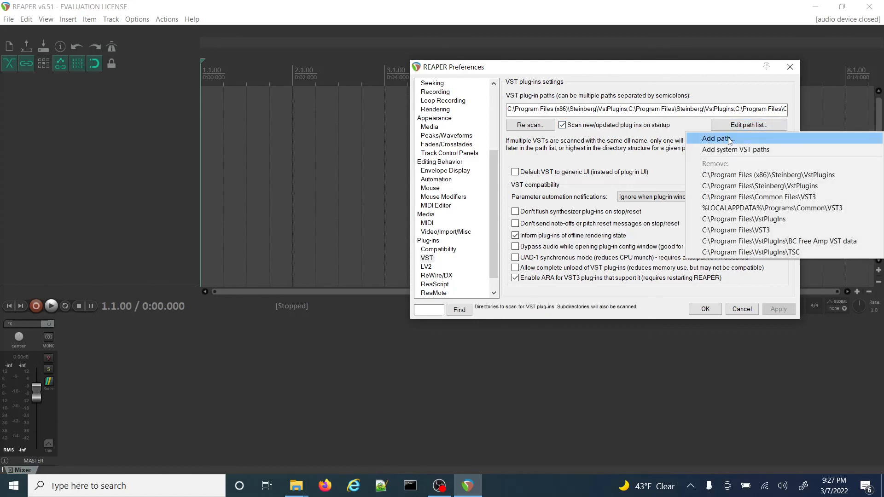
click(730, 139)
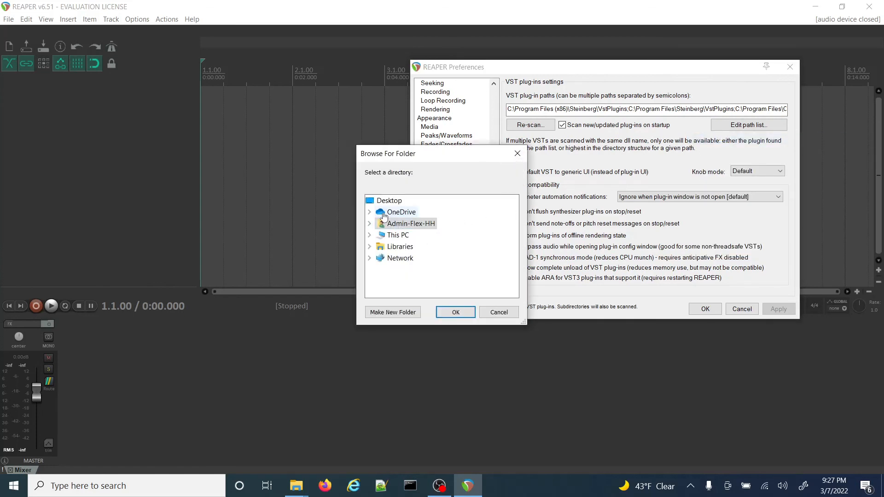
Step: Add the VstPlugIns folder from C:\Program Files to the VST plug-in paths, apply the change and close the preferences
double_click(386, 236)
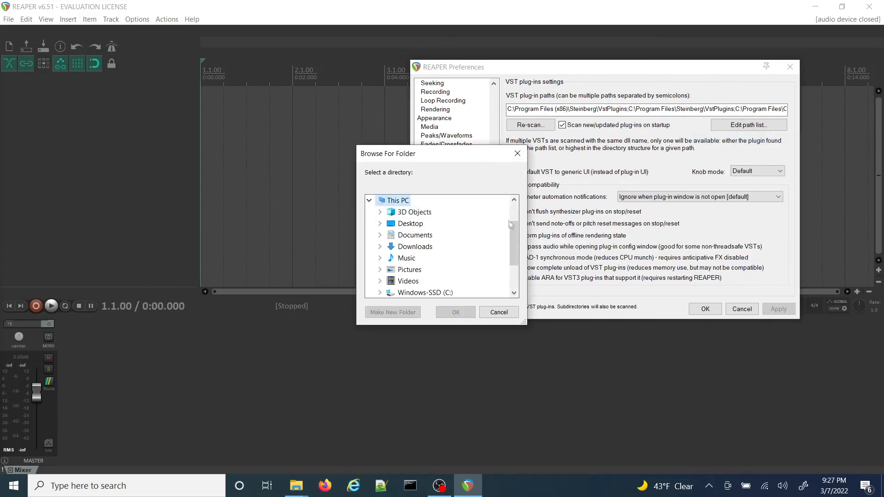
drag(513, 230, 514, 251)
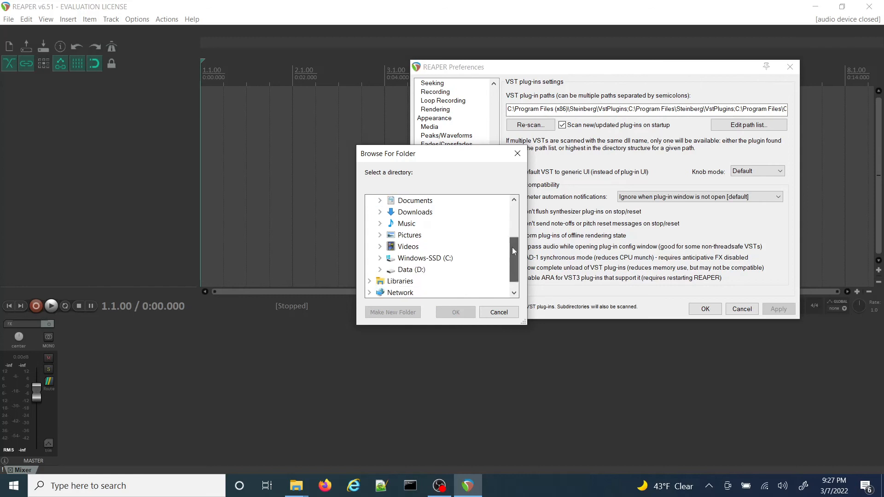
double_click(428, 258)
drag(514, 239, 511, 272)
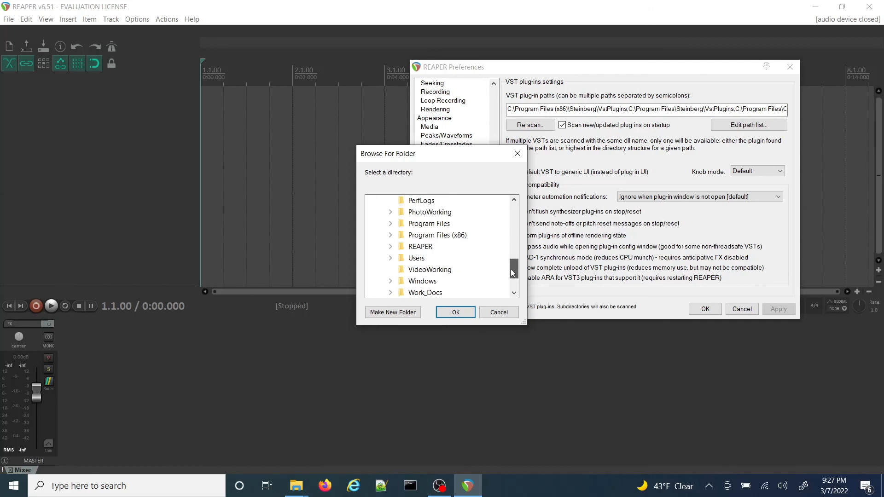
double_click(428, 224)
drag(514, 235, 515, 259)
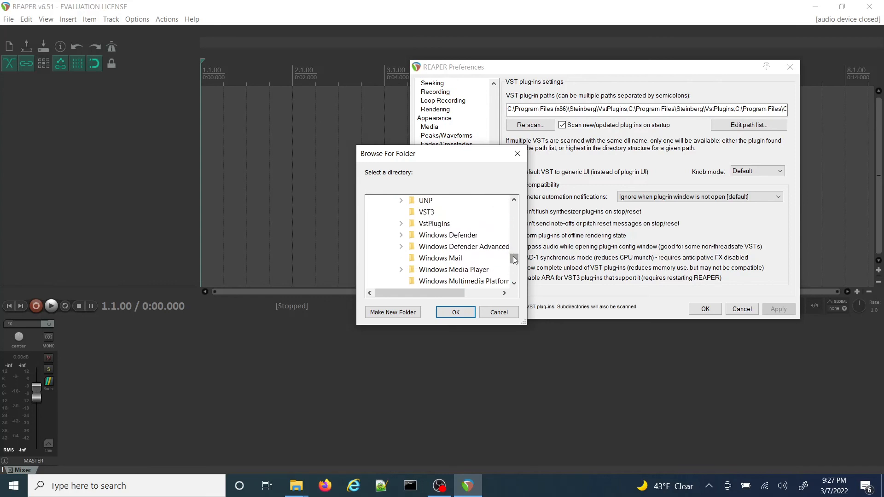
double_click(455, 226)
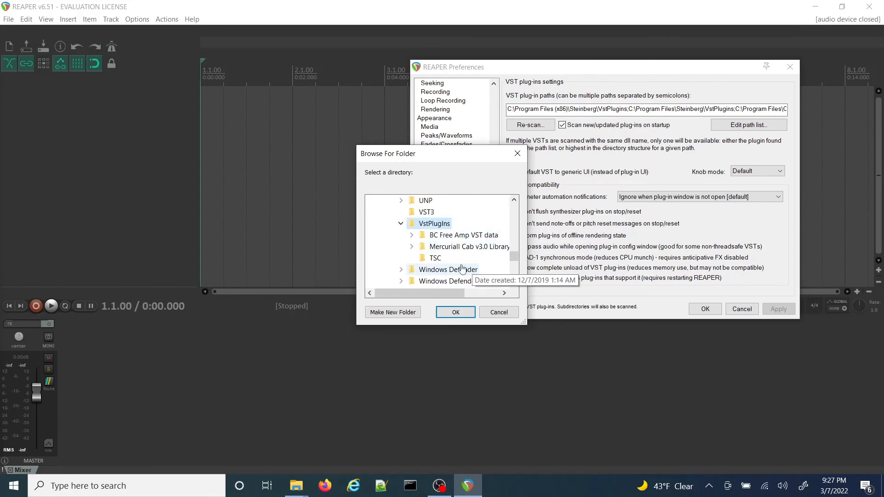
click(455, 312)
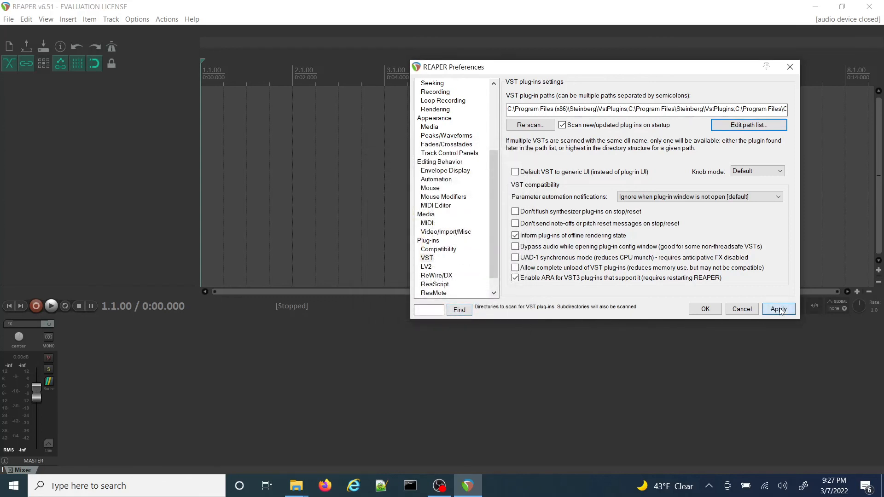
click(779, 309)
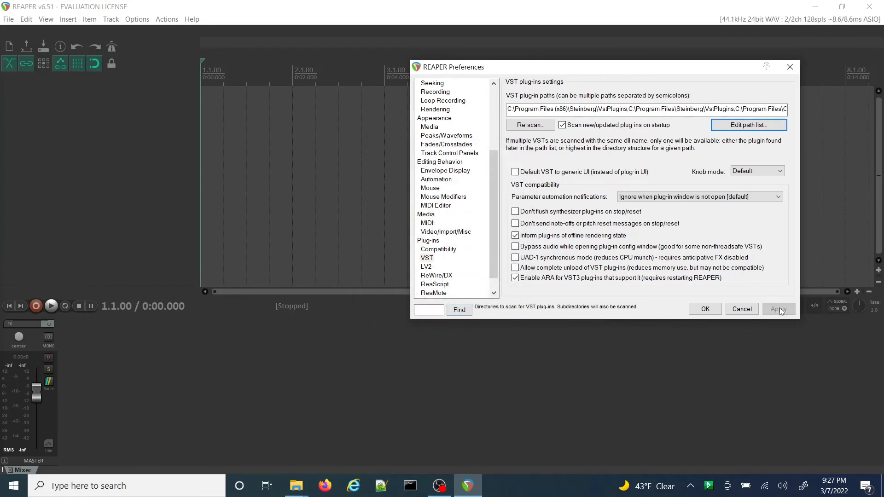
click(701, 312)
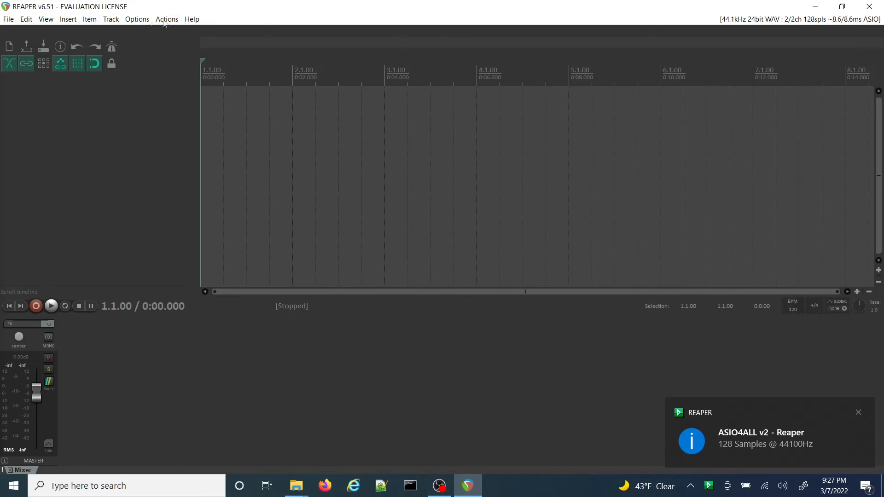
Step: Insert a new track and arm it for recording with the mono AudioBox USB 1 input
click(69, 19)
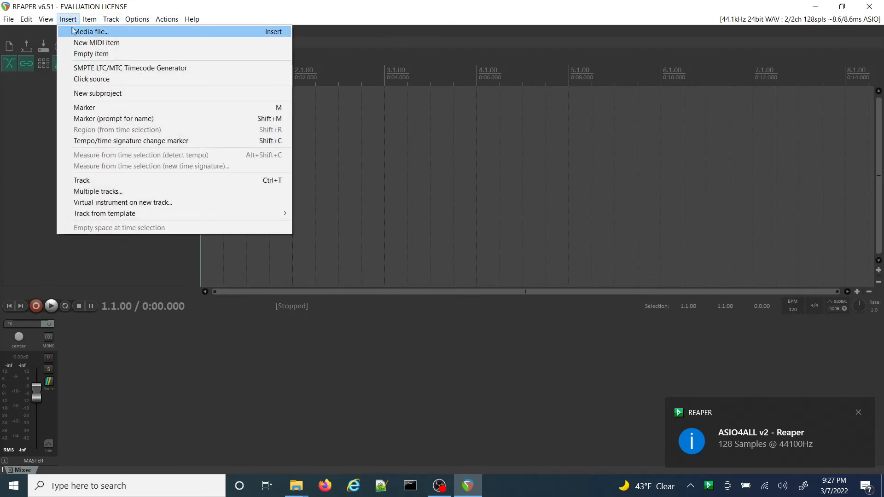
mouse_move(102, 20)
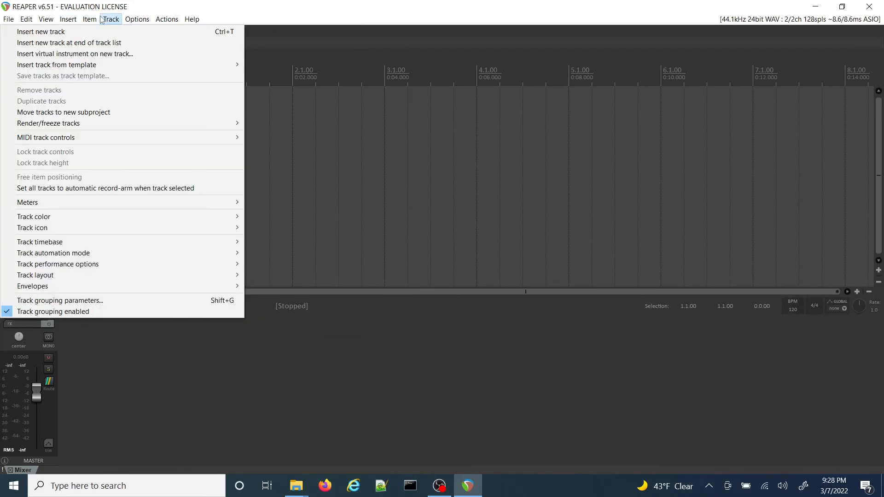
click(120, 32)
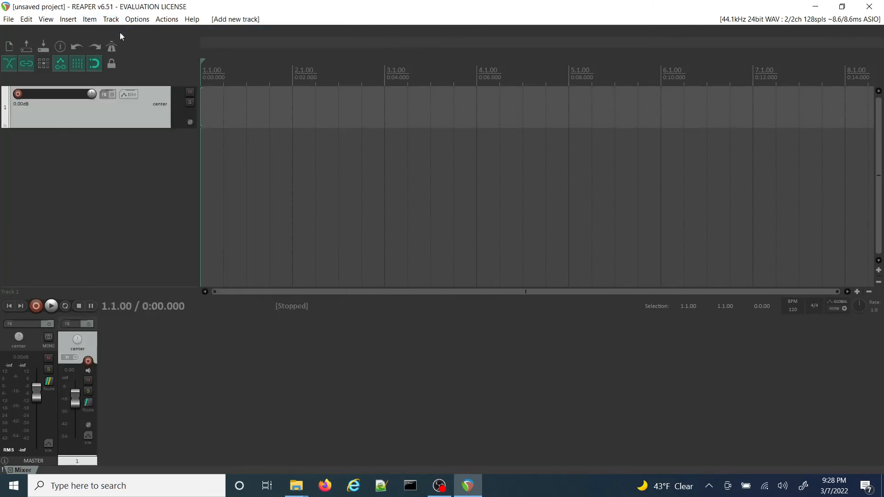
click(18, 95)
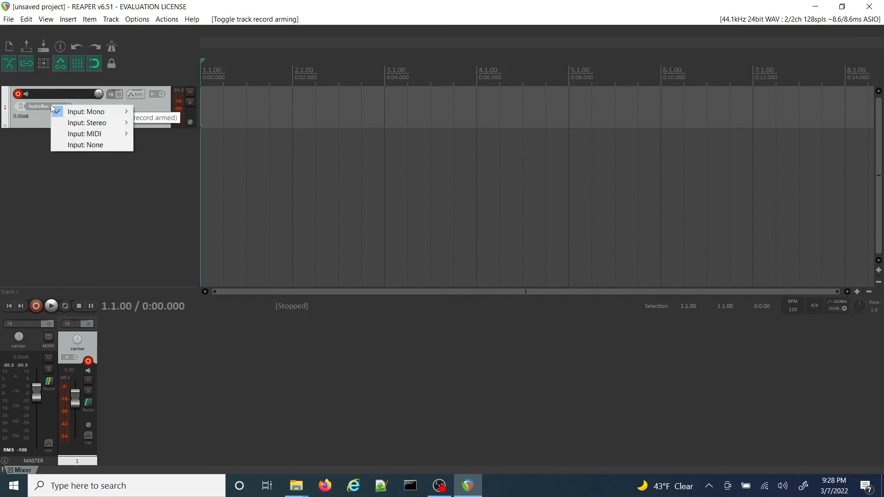
click(48, 122)
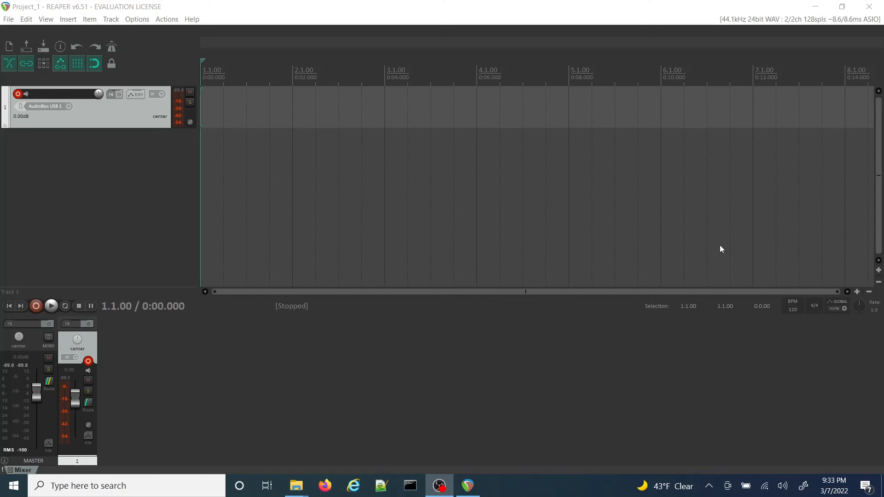
Step: Close REAPER and start it again from the desktop
click(307, 17)
click(870, 6)
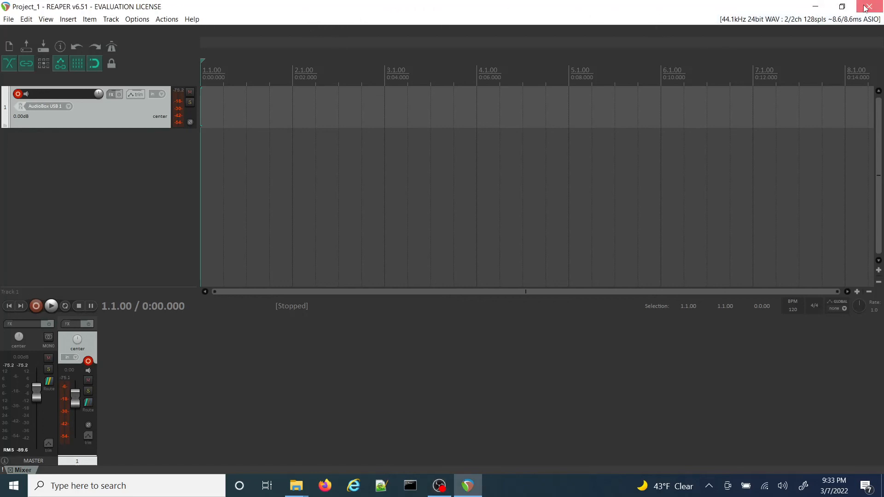
double_click(76, 195)
Step: Check the audio device settings in the preferences for the ASIO4ALL v2 driver and AudioBox USB channels, and close the preferences
click(136, 23)
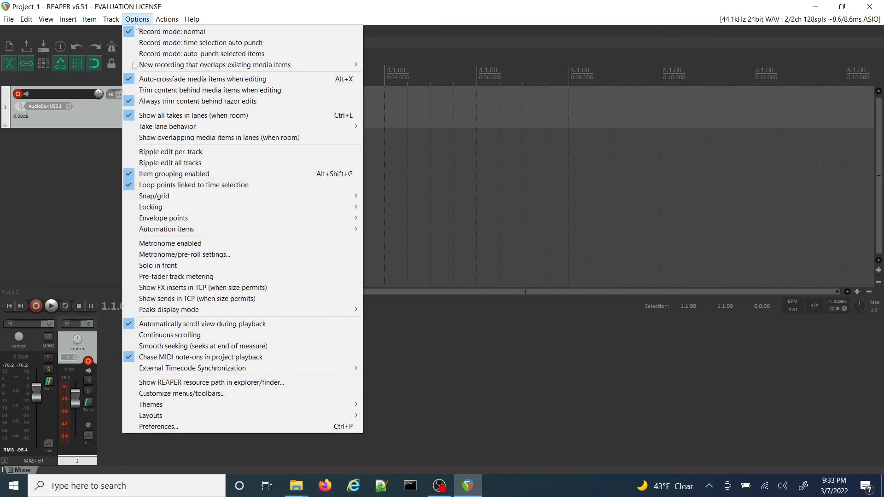
click(162, 428)
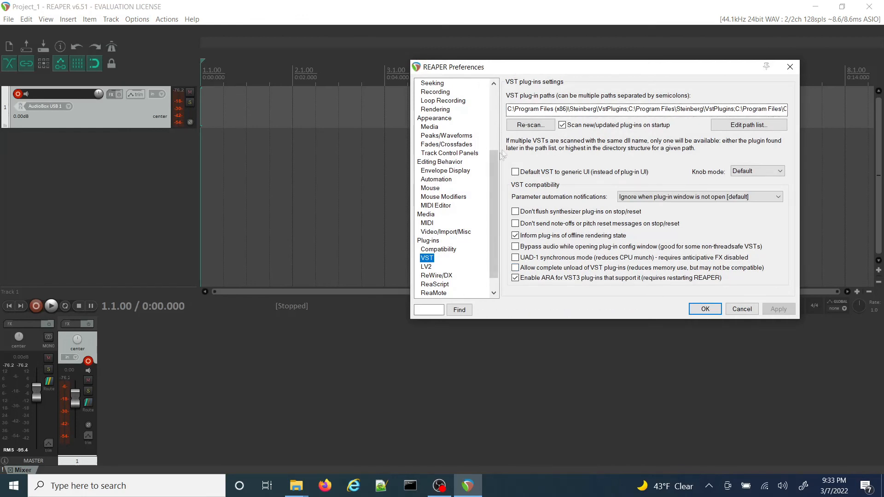
scroll(495, 165, up, 4)
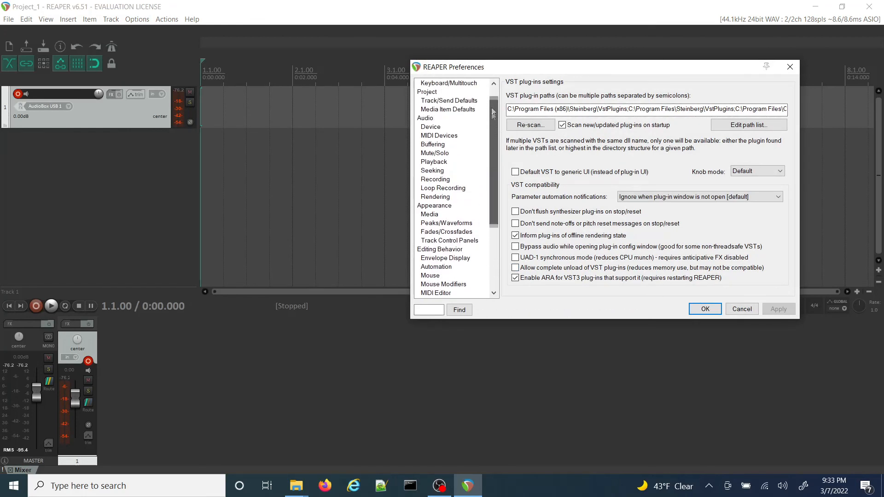
click(435, 146)
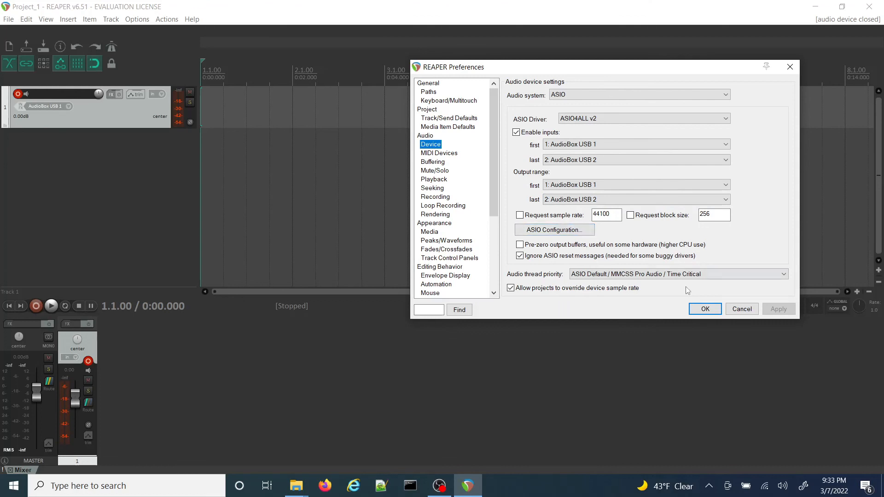
click(707, 310)
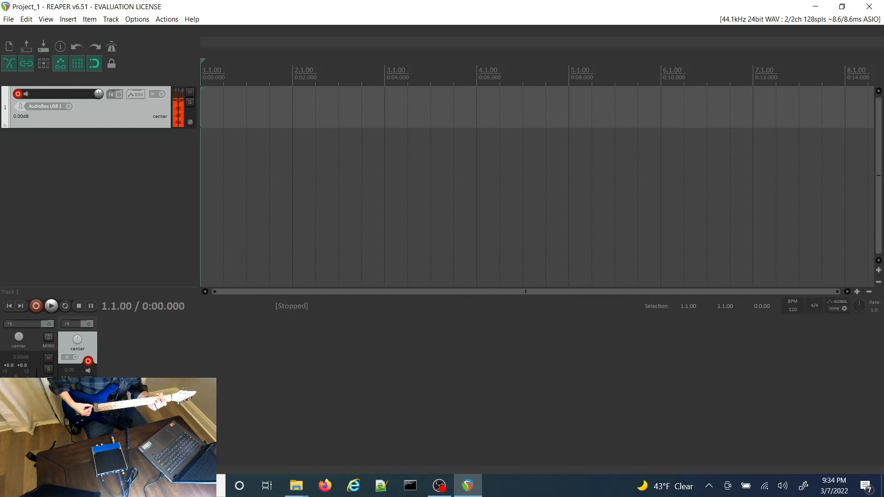
Step: Add the VST plug-in BC Free Amp (x86) to track 1 and move its window clear of the FX window
click(118, 95)
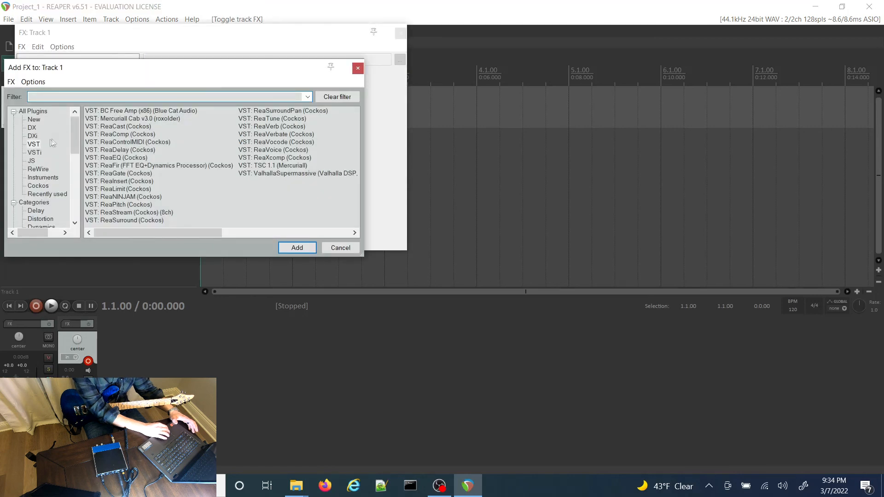
click(36, 145)
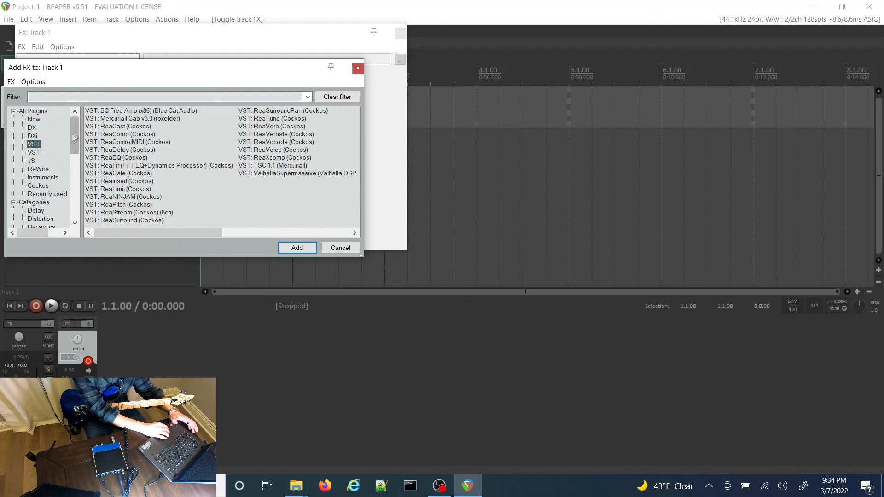
click(148, 112)
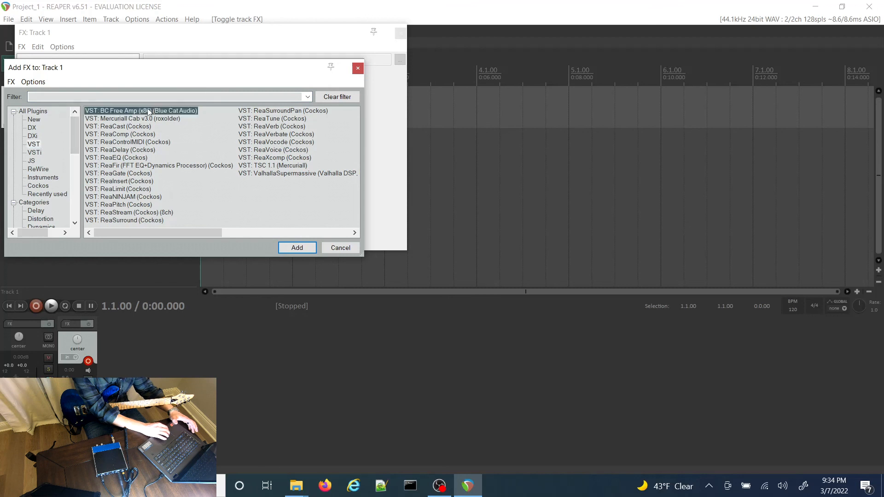
click(299, 248)
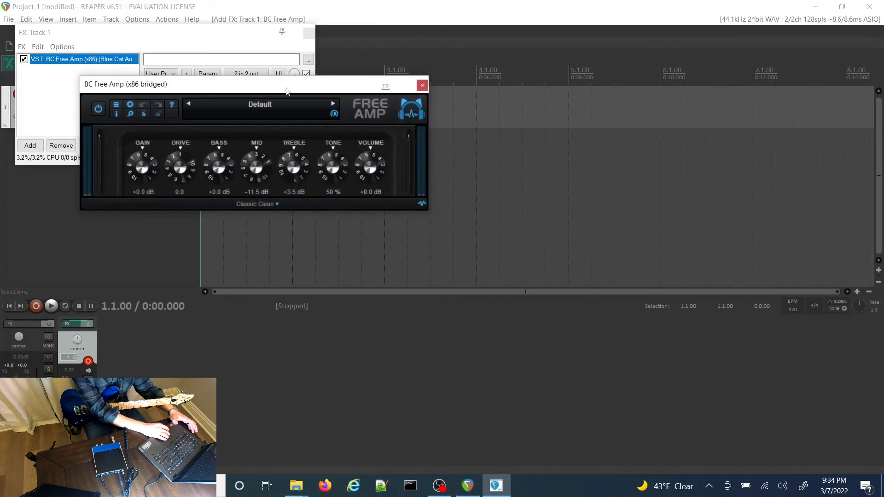
drag(286, 90, 712, 47)
click(508, 65)
click(497, 48)
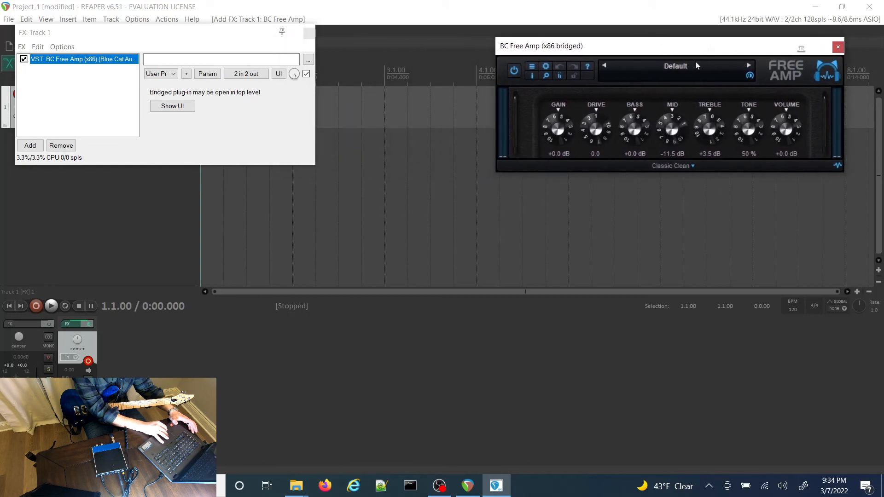
Step: Load the factory preset Classic Clean - Comp in BC Free Amp and compare the sound with the plug-in bypassed and enabled
click(695, 69)
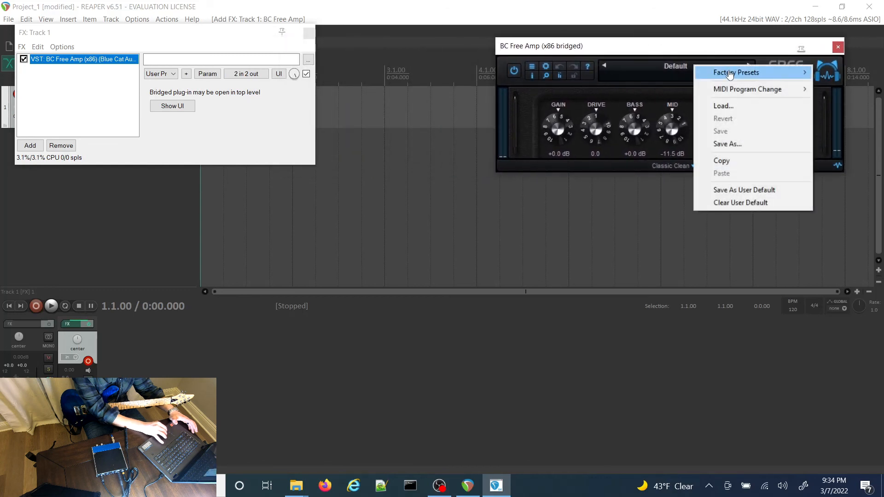
mouse_move(730, 74)
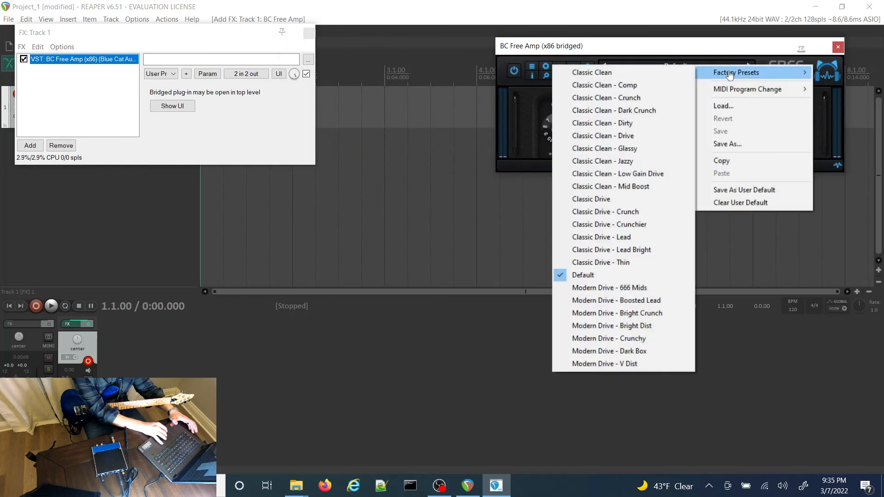
click(624, 84)
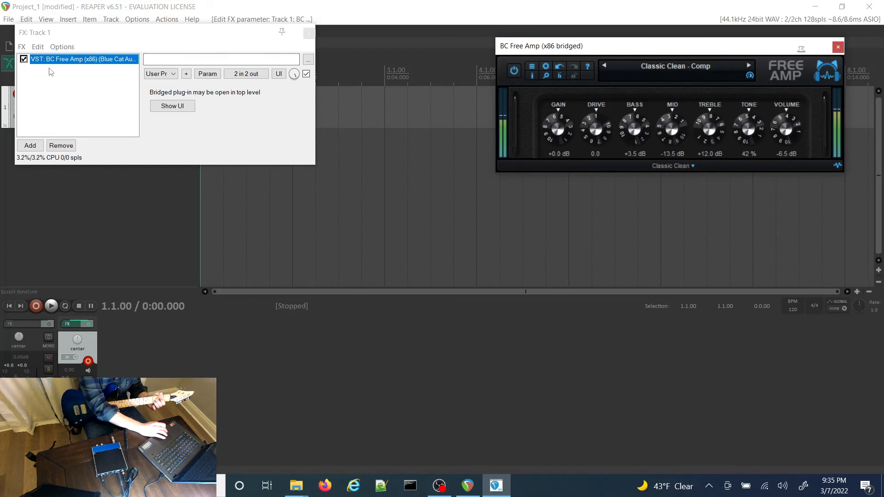
click(24, 59)
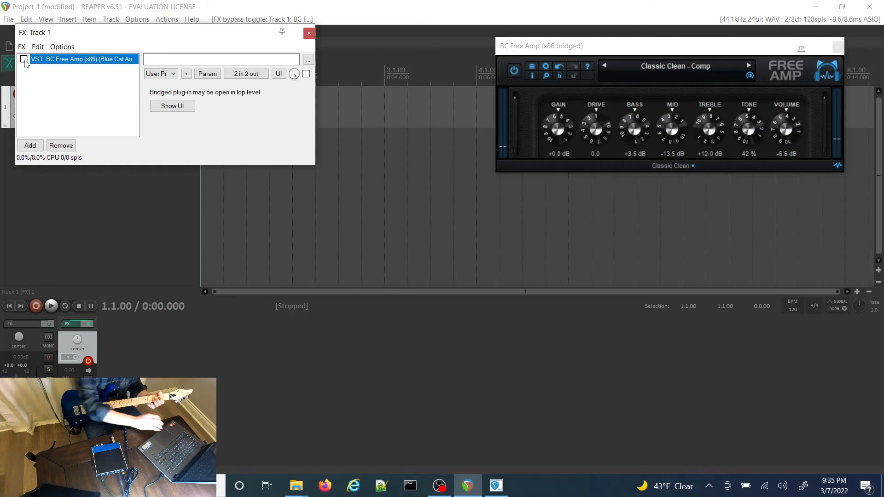
click(24, 59)
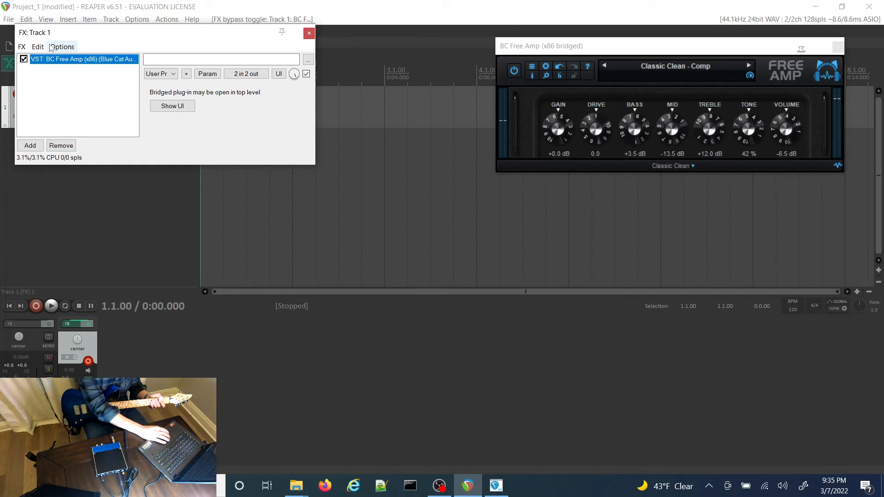
Step: Add the VST plug-in Mercuriall Cab v3.0 to track 1 and set its input tuning to None and position to Cone
click(22, 48)
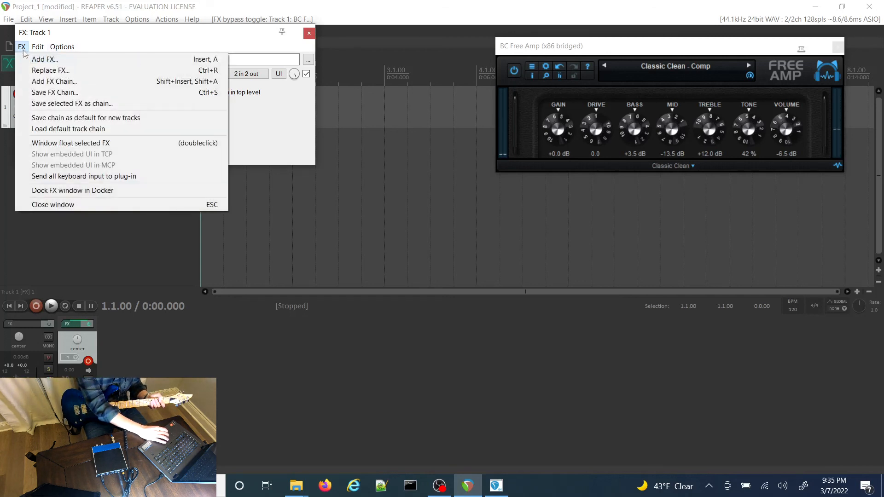
click(36, 59)
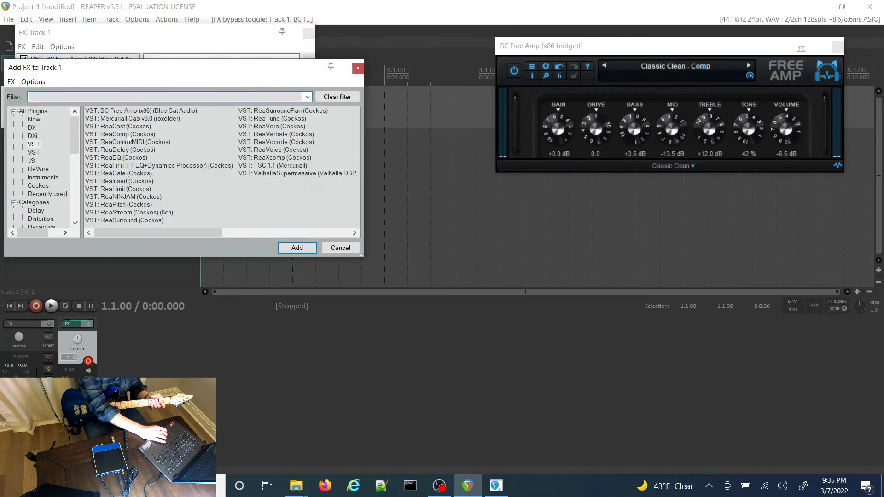
click(158, 121)
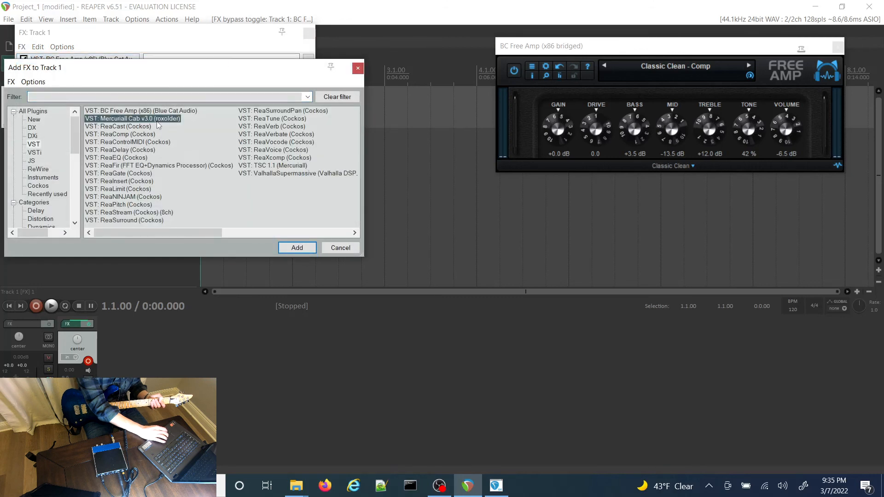
click(291, 248)
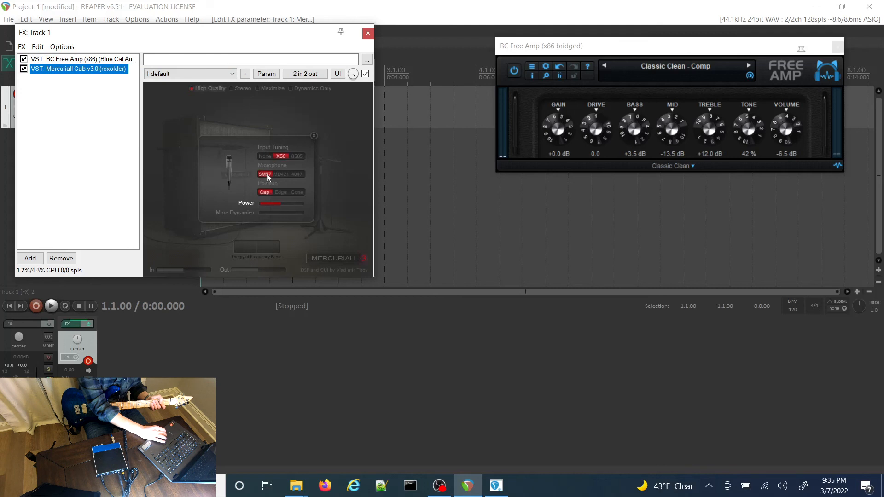
click(296, 193)
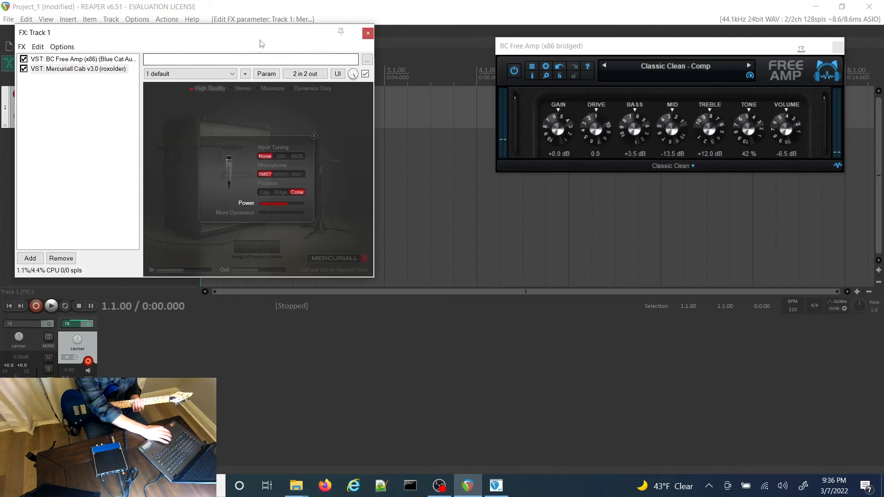
Step: Add the VST plug-in ValhallaSupermassive to track 1 after the Mercuriall cabinet
drag(269, 38, 345, 48)
click(98, 57)
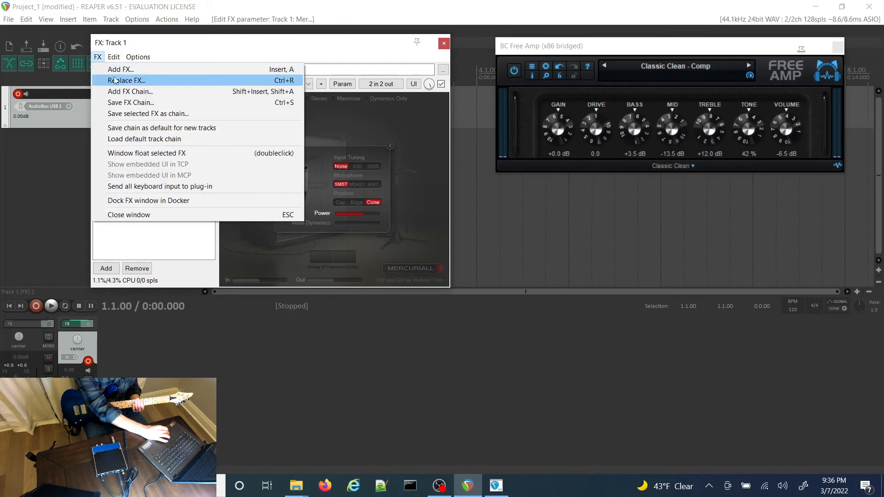
click(118, 71)
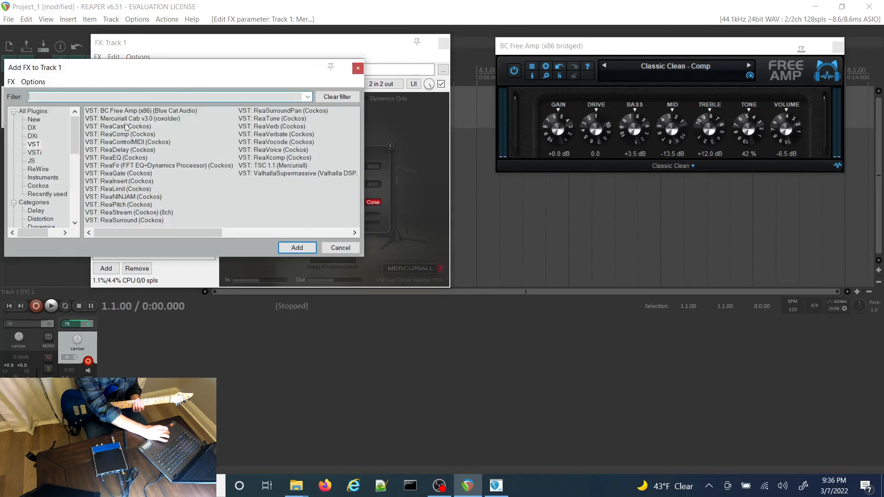
click(264, 168)
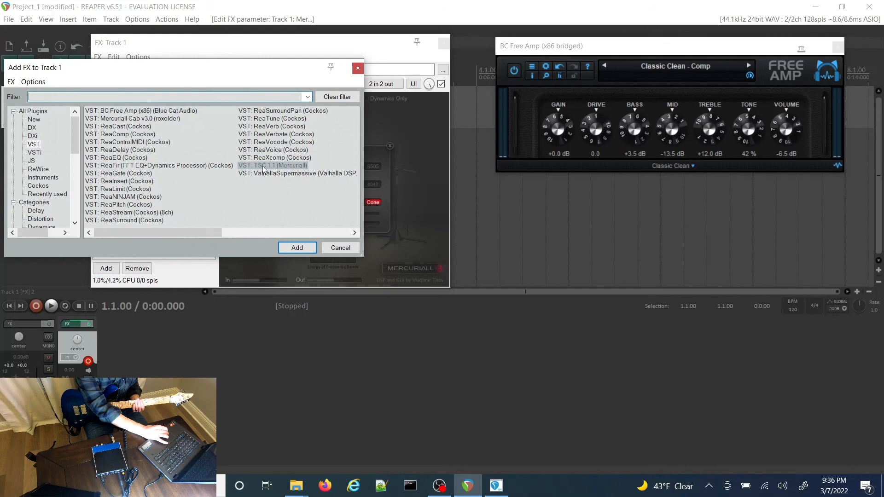
click(292, 175)
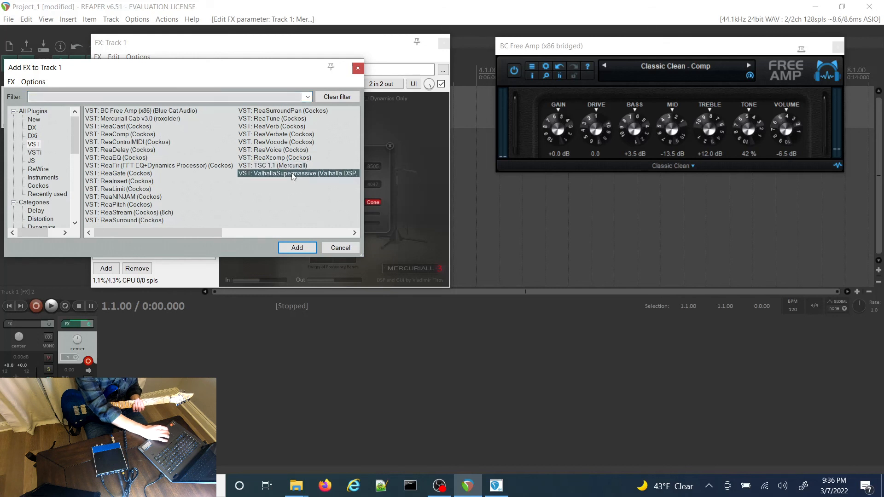
click(304, 249)
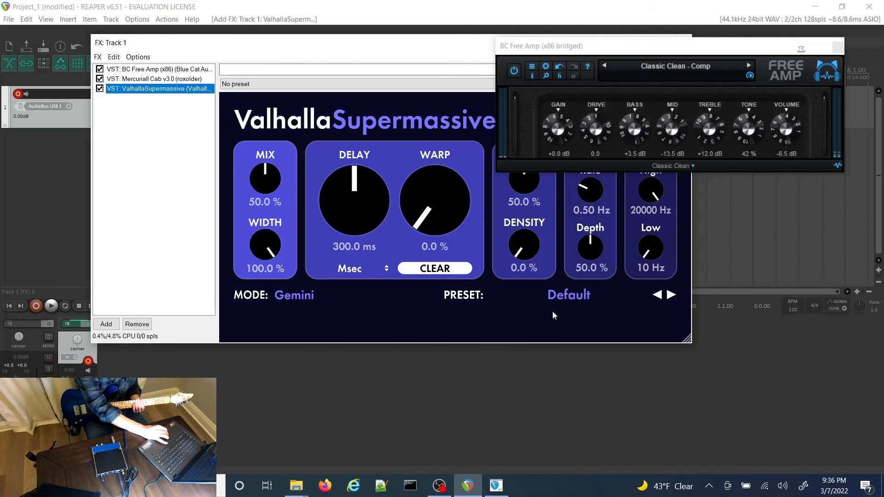
Step: Load the small reverb preset Reverb2000 in ValhallaSupermassive and set its mix to 22.5 % and feedback to 22.2 %
click(587, 295)
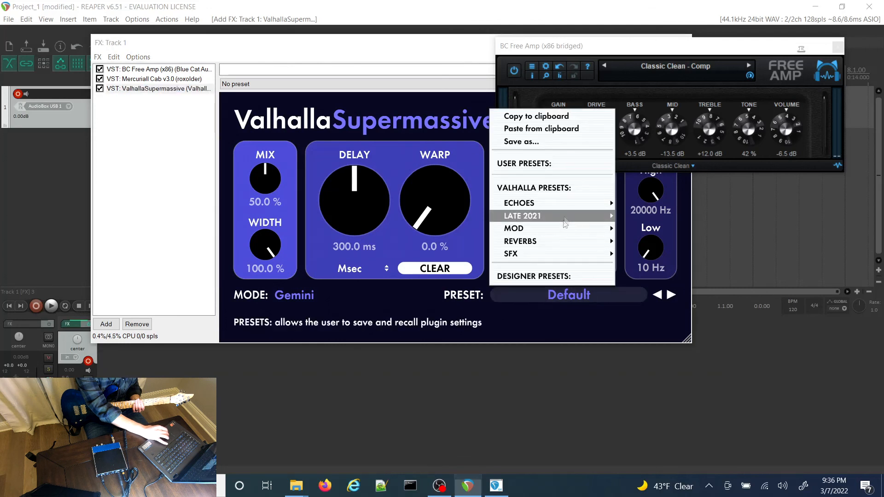
mouse_move(604, 245)
mouse_move(645, 244)
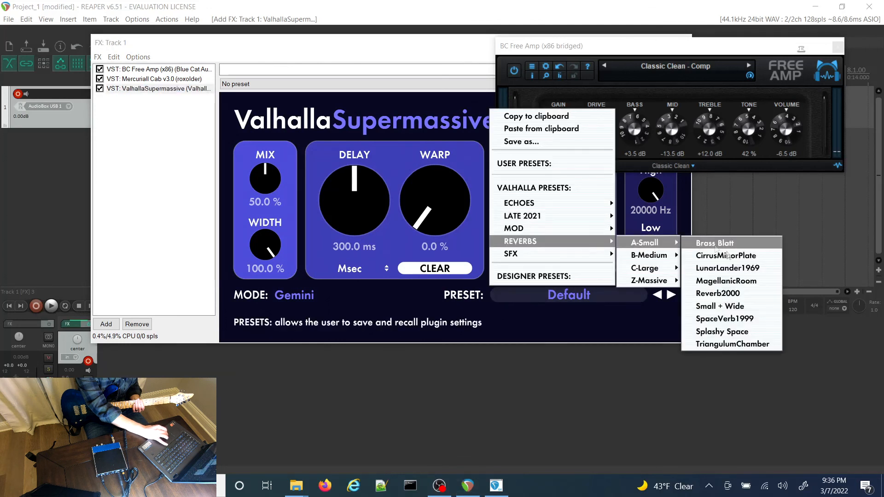
click(718, 293)
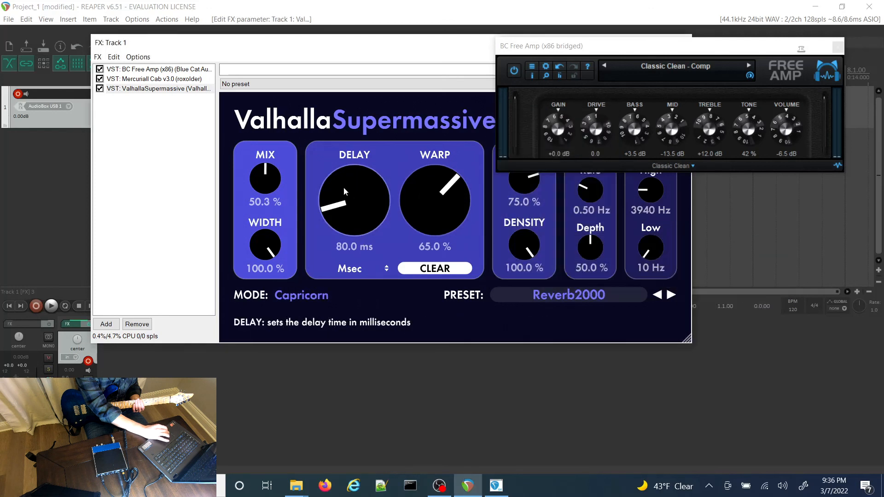
drag(265, 182, 265, 209)
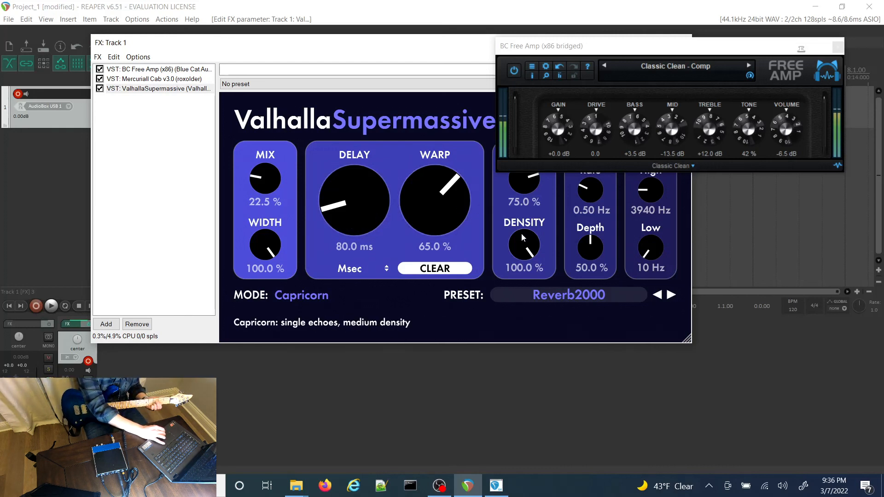
drag(518, 187, 525, 268)
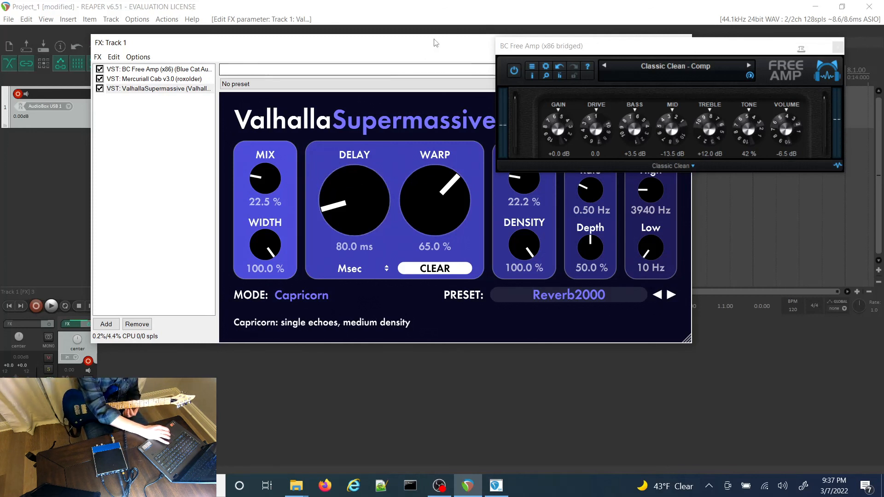
Step: Move the track 1 FX window below the BC Free Amp window, with ValhallaSupermassive displayed
drag(434, 46, 591, 191)
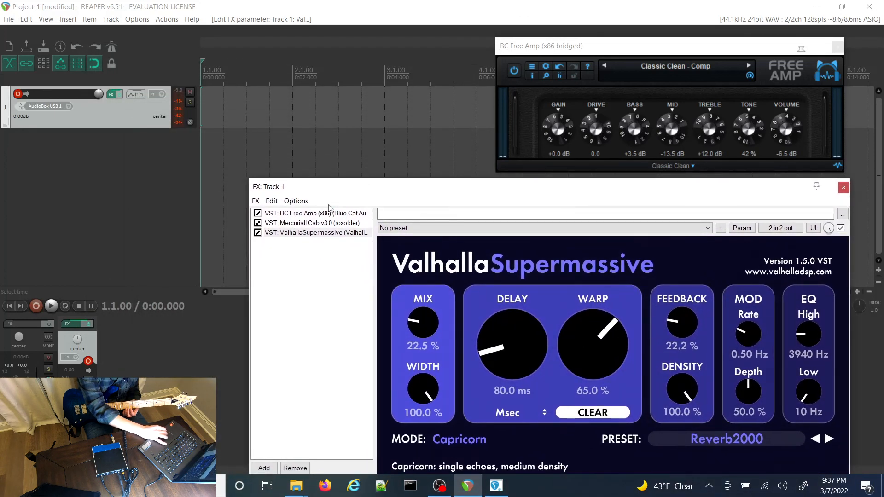
click(325, 225)
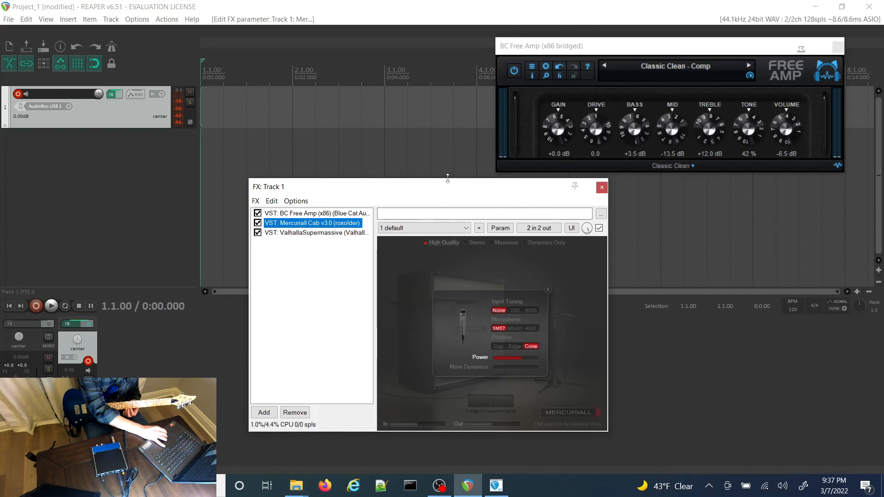
drag(437, 194, 207, 59)
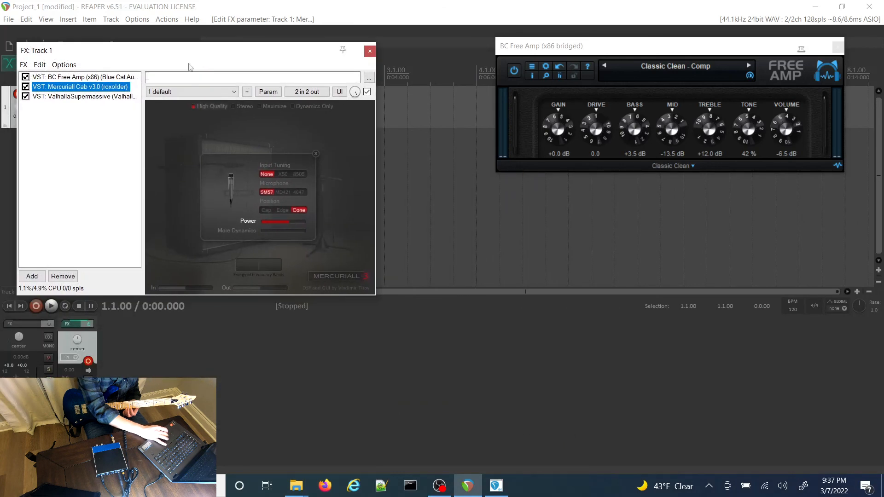
click(109, 97)
drag(244, 57, 441, 192)
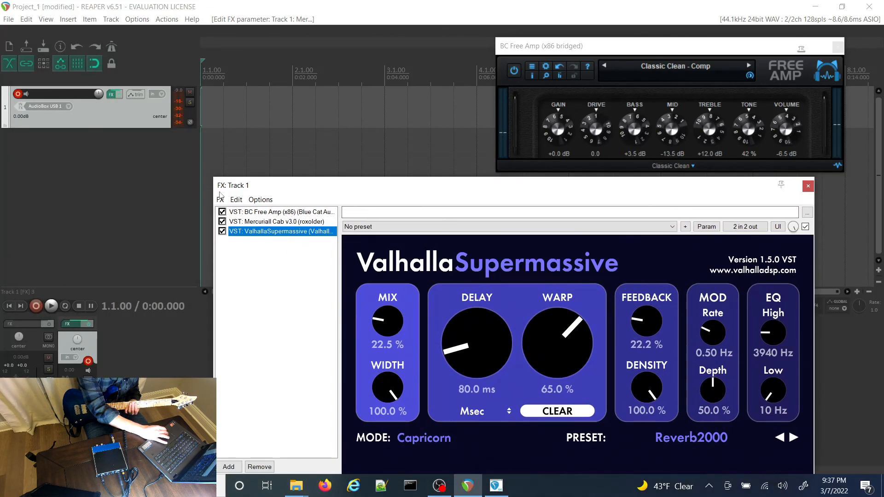
Step: Add the VST plug-in TSC 1.1 (Mercuriall) to track 1
click(222, 201)
mouse_move(231, 203)
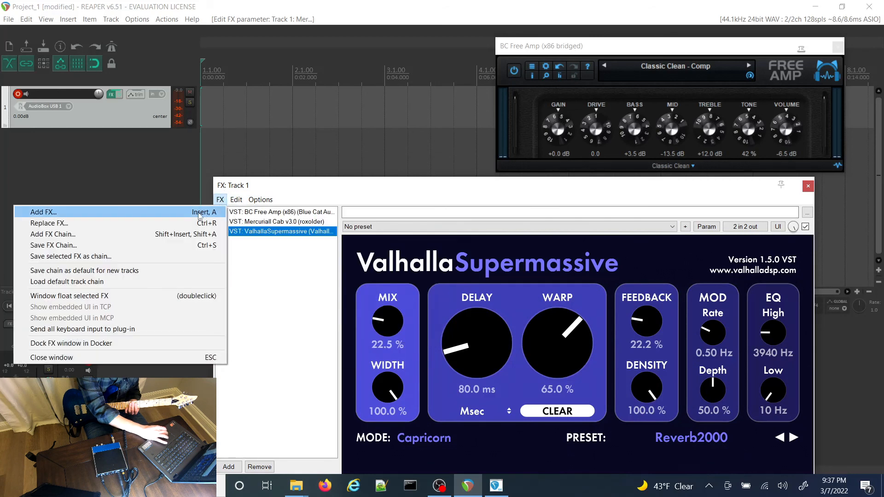
click(199, 213)
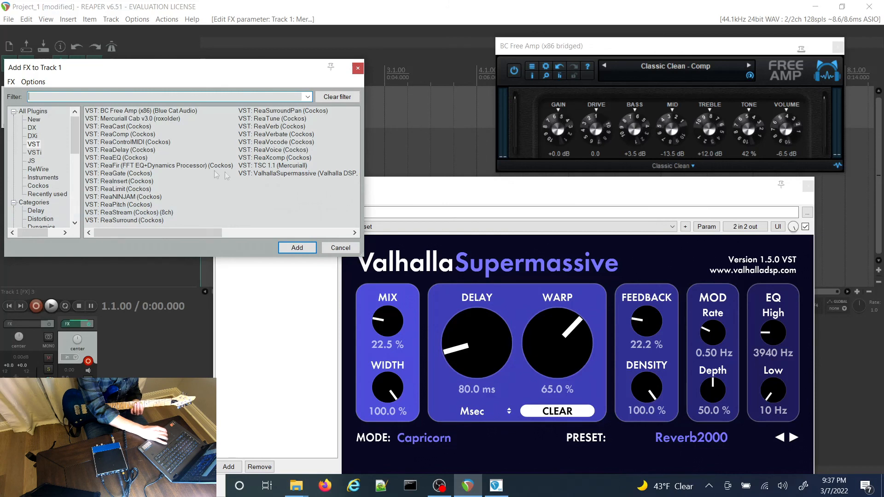
click(272, 166)
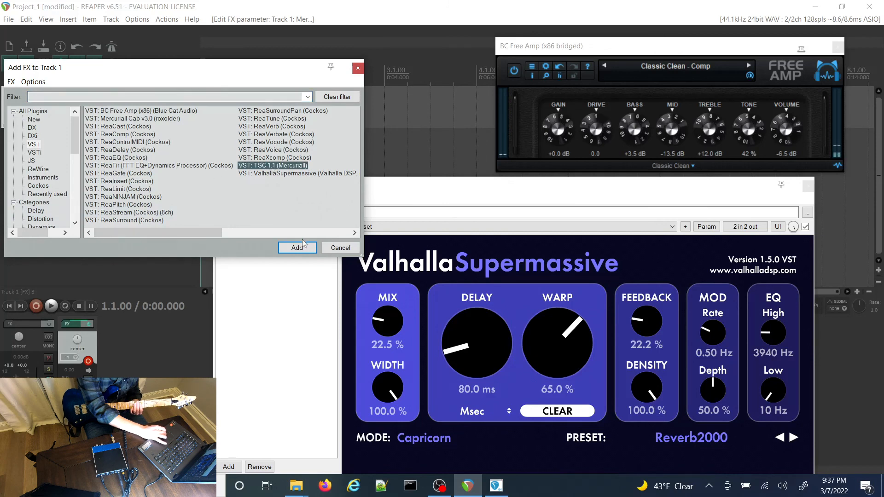
click(297, 248)
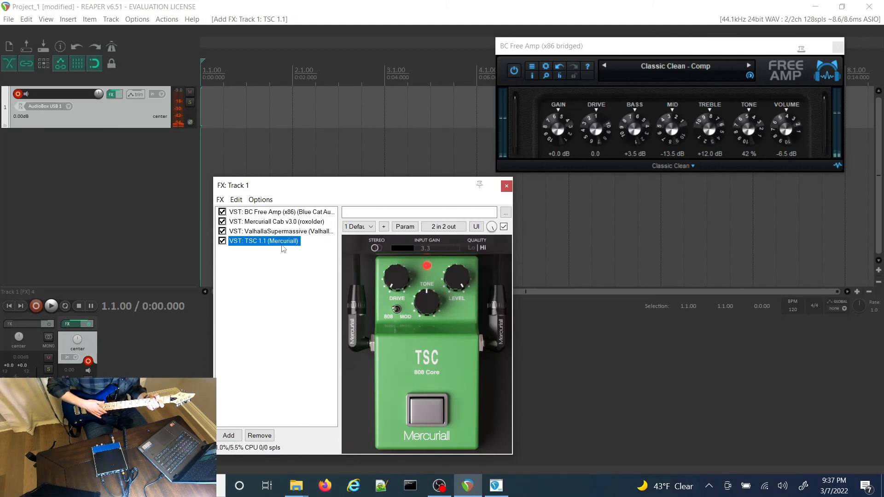
Step: Review the plug-ins in the track 1 chain and move TSC 1.1 to first place, ahead of BC Free Amp
click(289, 212)
click(290, 221)
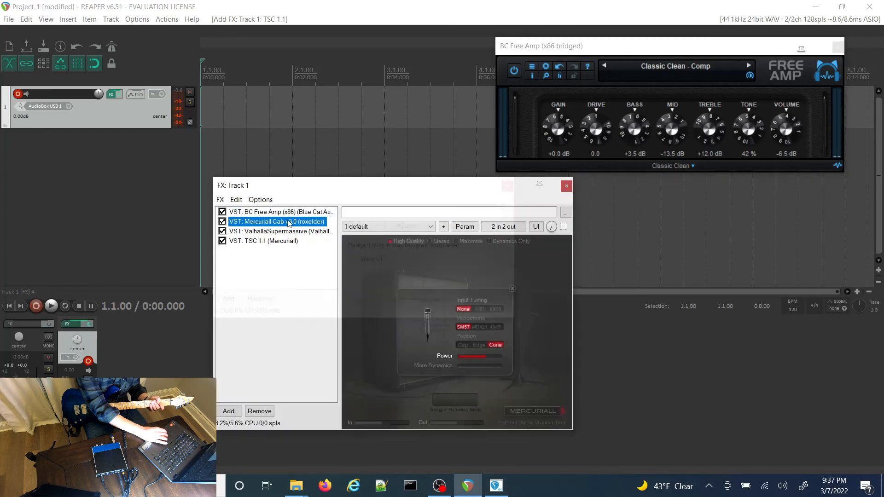
click(290, 230)
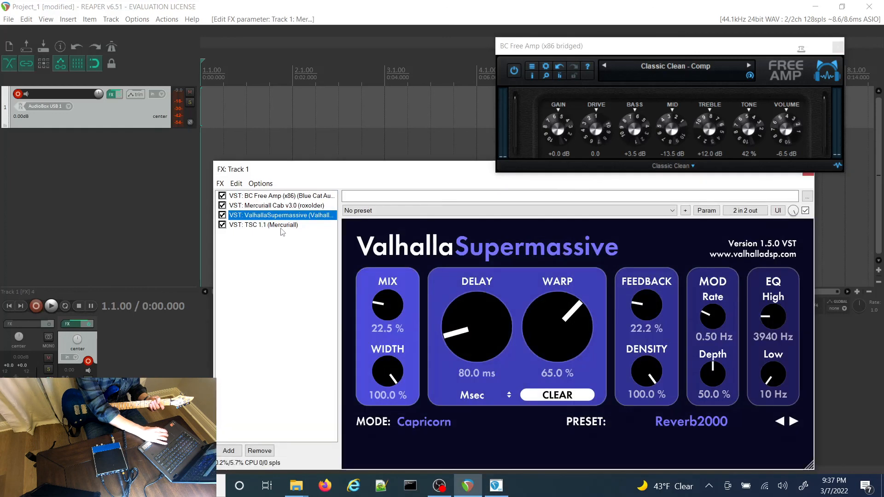
click(282, 229)
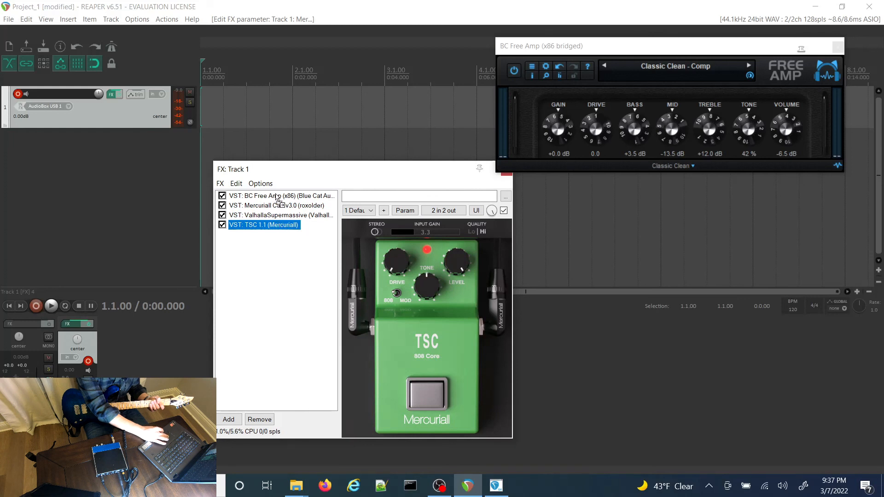
drag(278, 199, 277, 197)
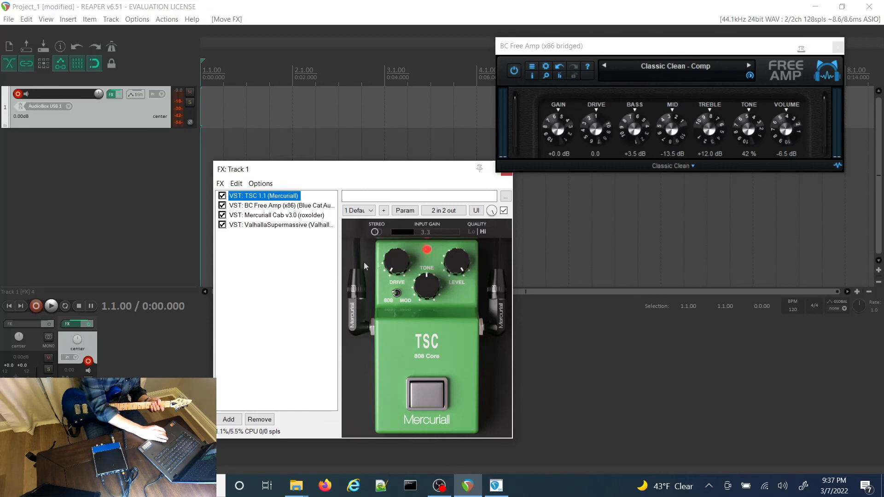
Step: Raise the Drive of the TSC 1.1 pedal slightly and lower its Level to about two o'clock
drag(396, 271, 396, 263)
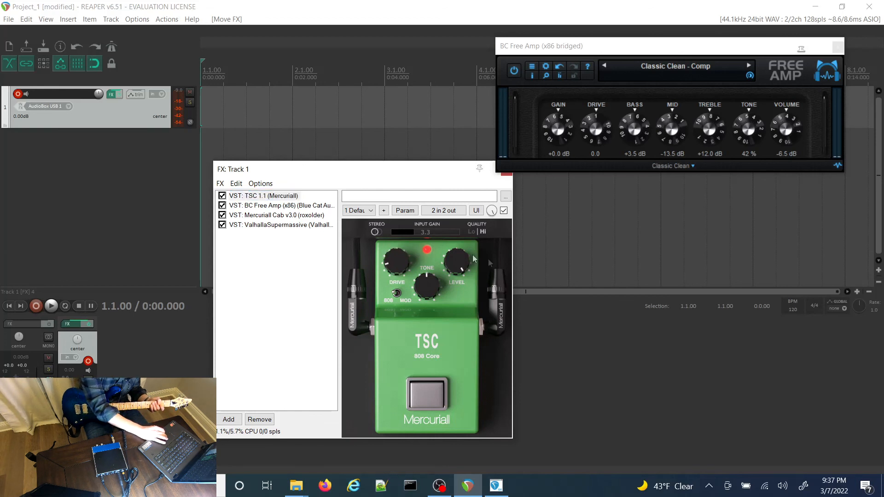
drag(452, 255, 457, 299)
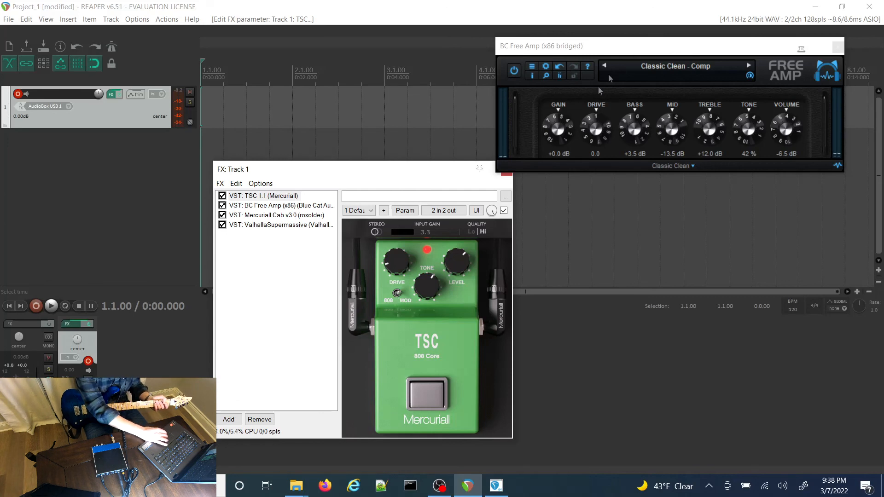
Step: Open the ValhallaSupermassive settings in the track 1 effects chain
click(304, 227)
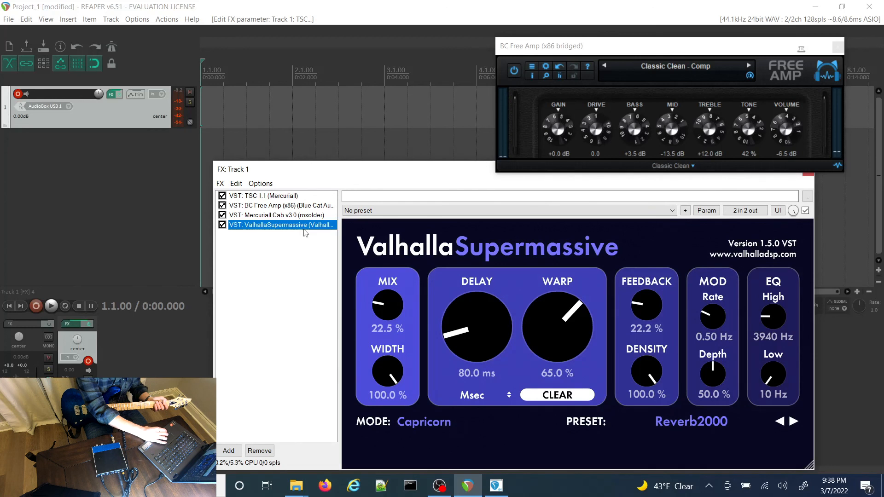